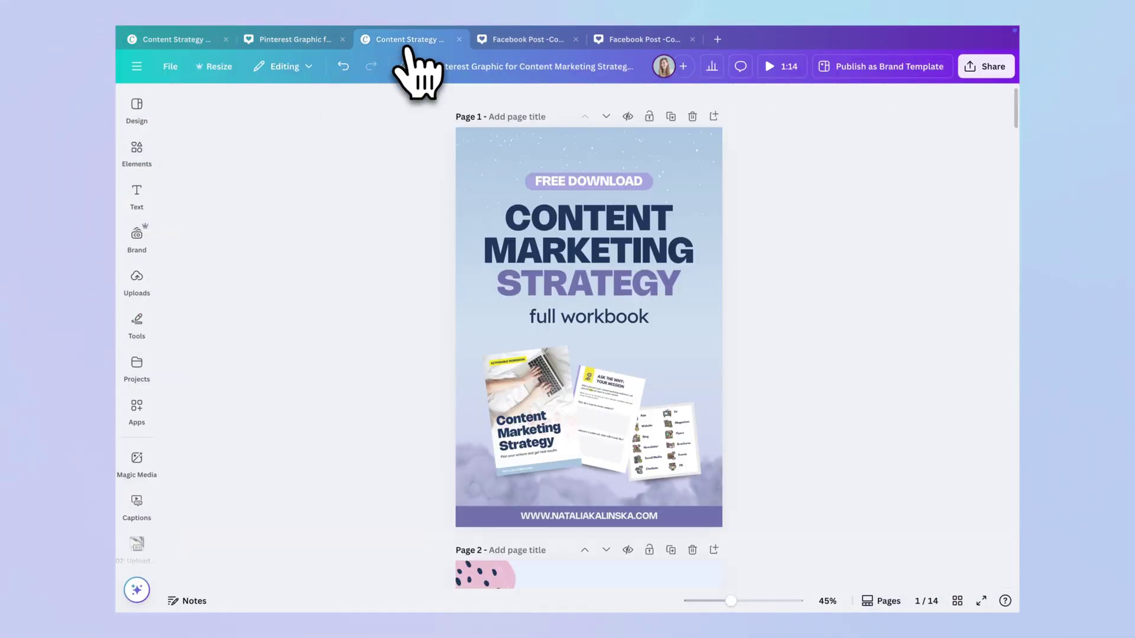
# Step: Check each open design in turn, ending on Canva Home with its recent designs list
pyautogui.click(411, 39)
pyautogui.click(520, 41)
pyautogui.click(638, 42)
pyautogui.click(319, 40)
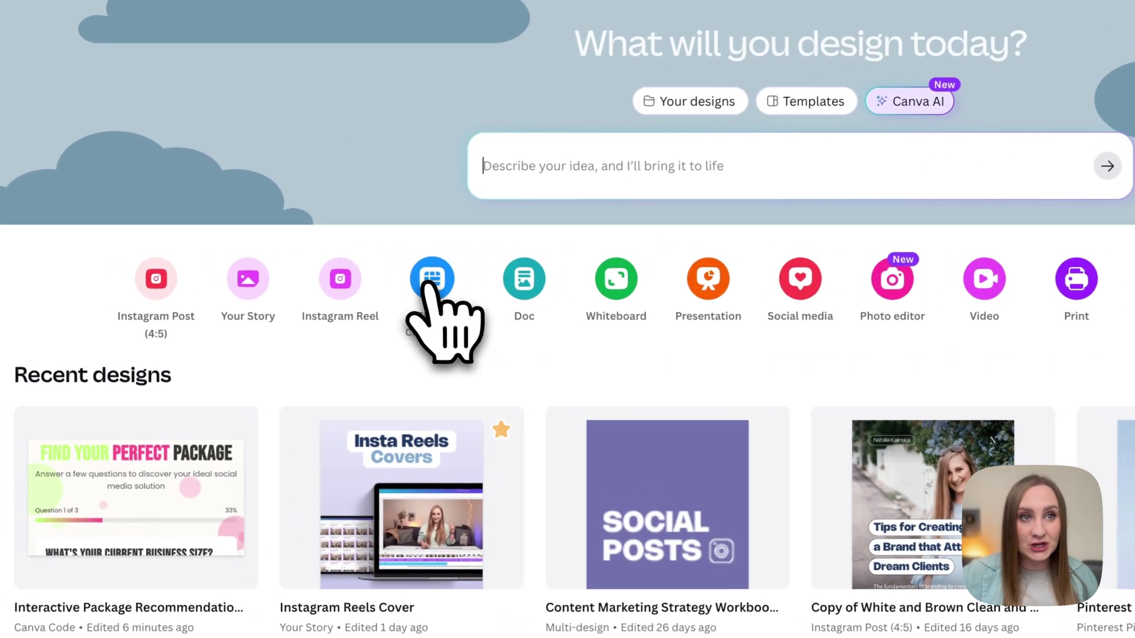
# Step: Create a new blank Canva Sheets design and select cell F5
pyautogui.click(430, 282)
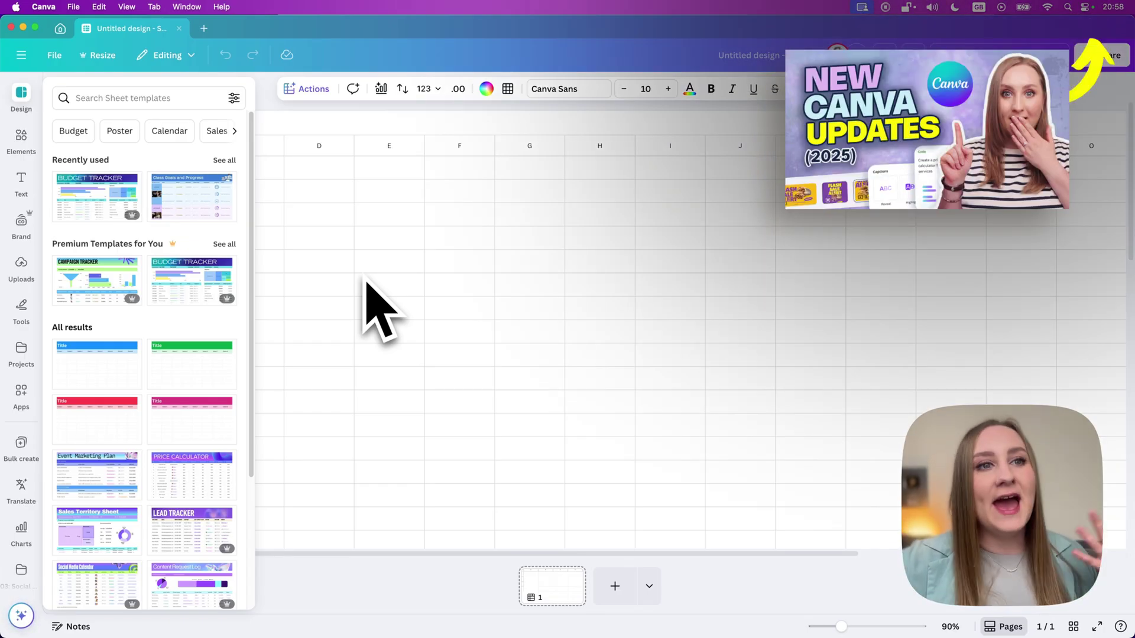
pyautogui.click(372, 266)
pyautogui.click(351, 378)
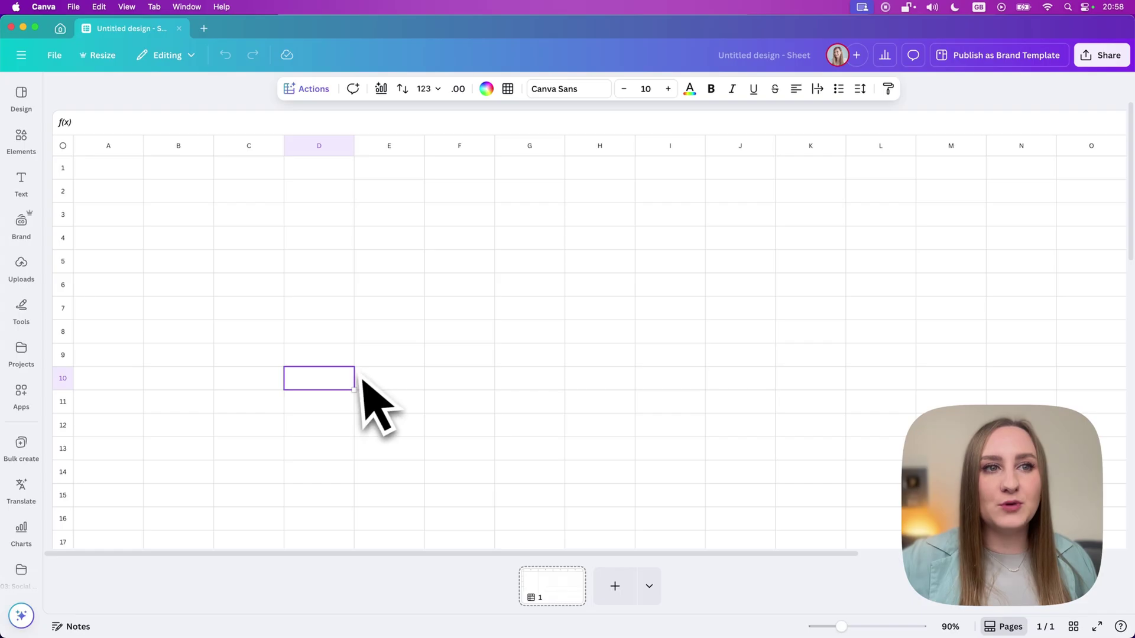
pyautogui.click(502, 384)
pyautogui.click(452, 265)
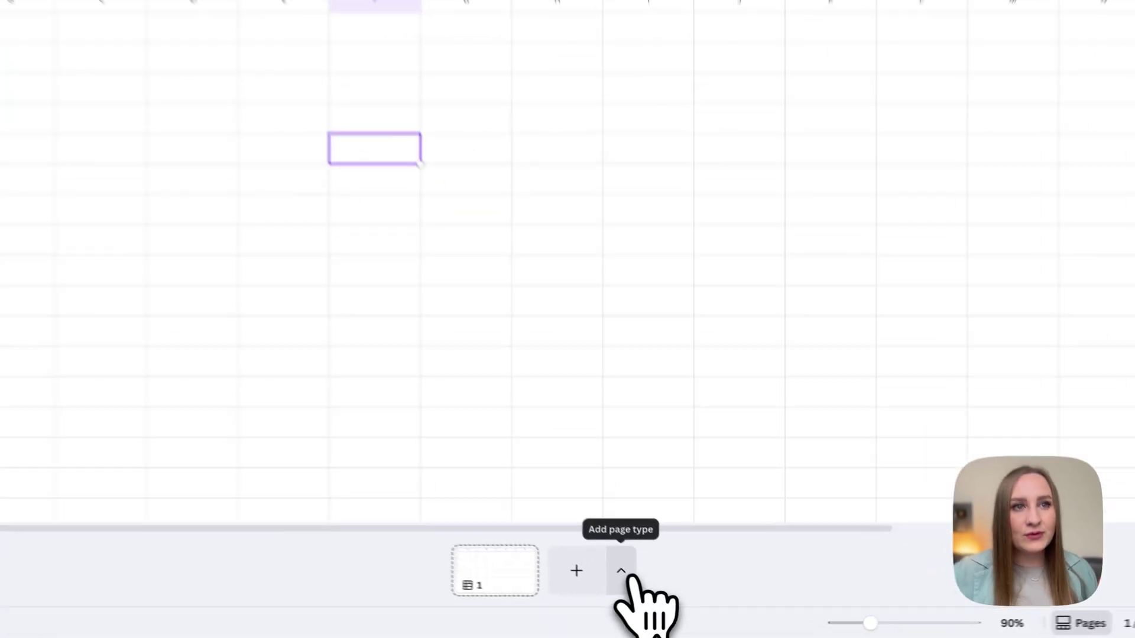
# Step: Add a second blank sheet page to the design
pyautogui.click(649, 586)
pyautogui.click(649, 586)
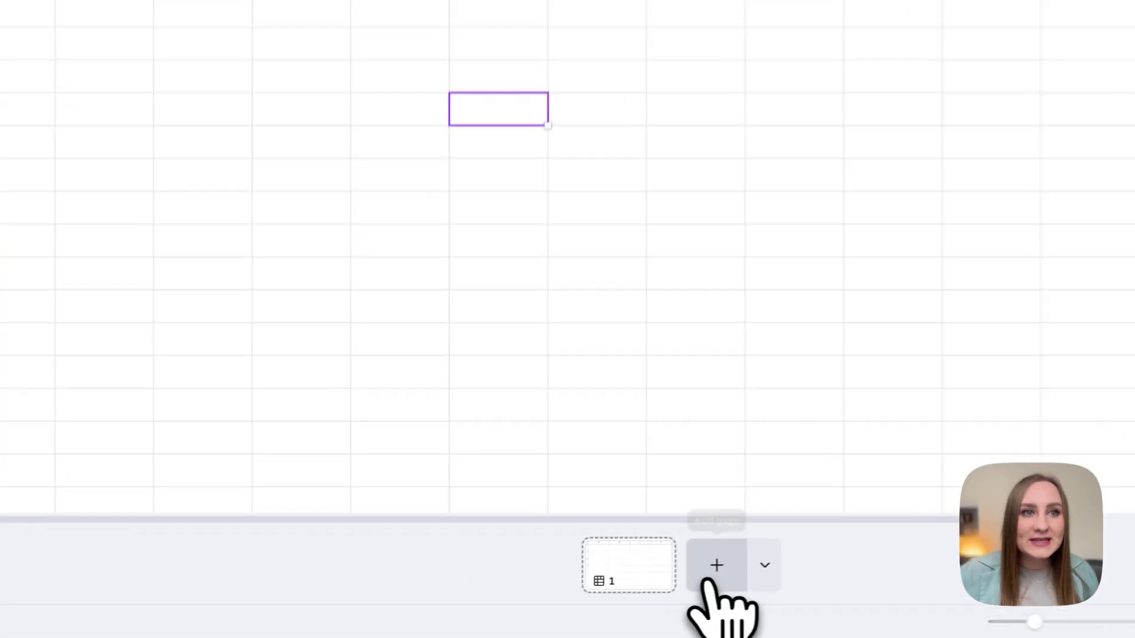
pyautogui.click(612, 591)
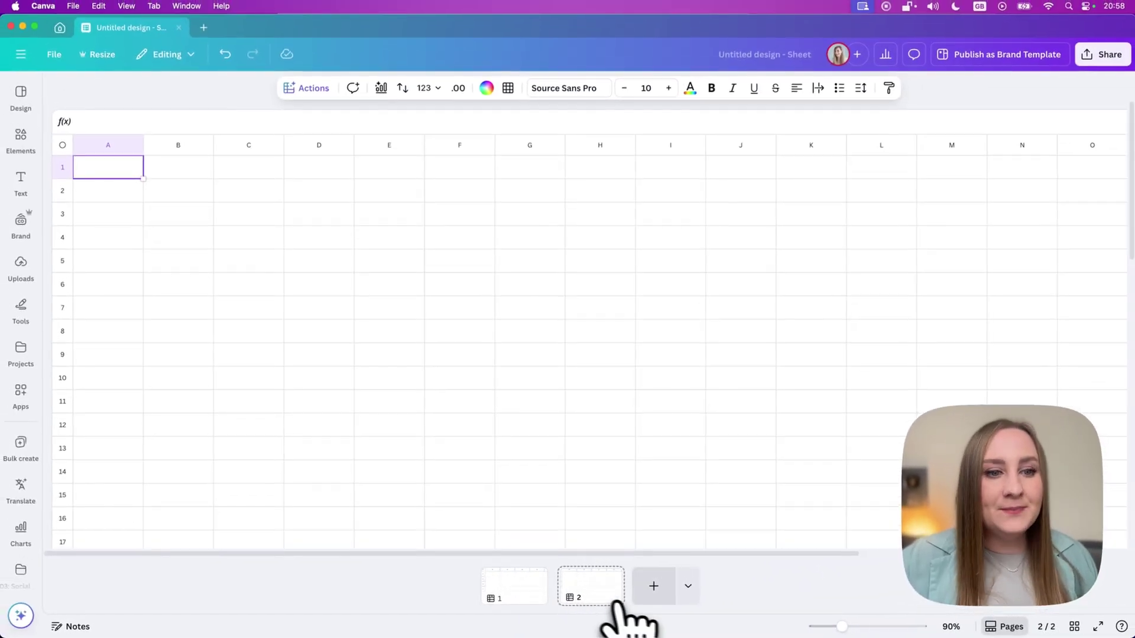
# Step: Browse the Social Media and More page types, then add a Whiteboard as page 3
pyautogui.click(692, 586)
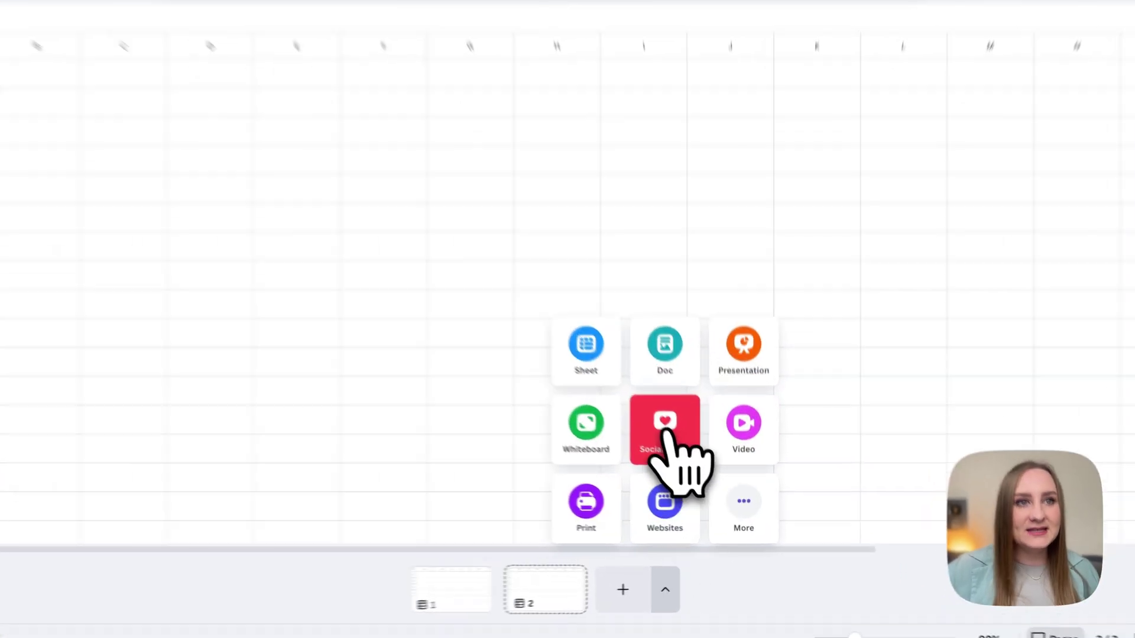
pyautogui.click(690, 455)
pyautogui.click(515, 276)
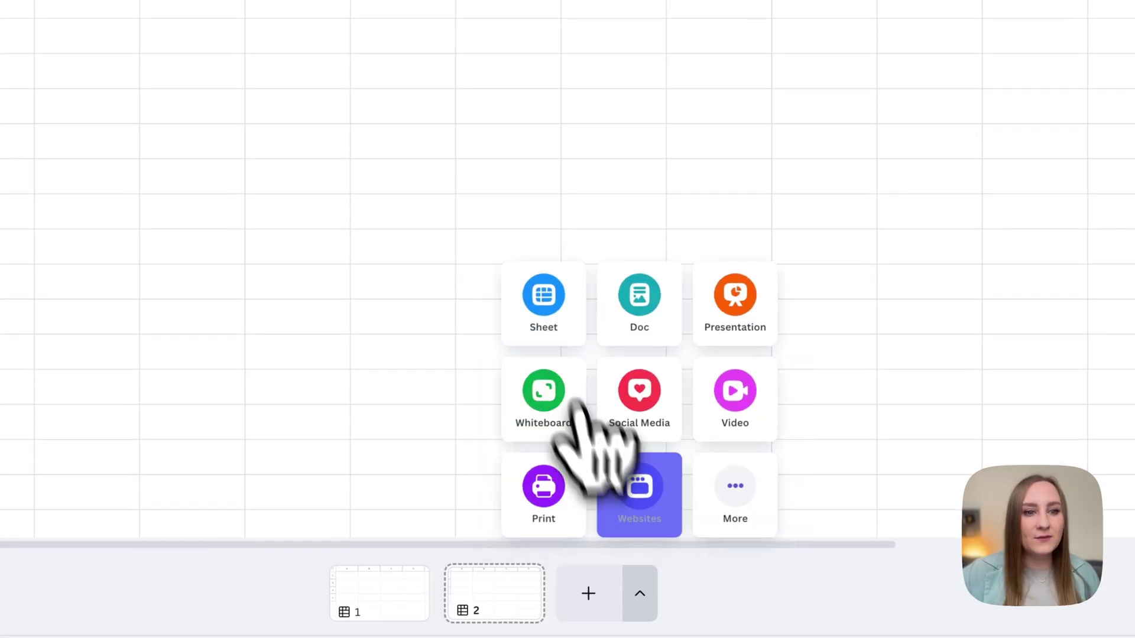
pyautogui.click(732, 490)
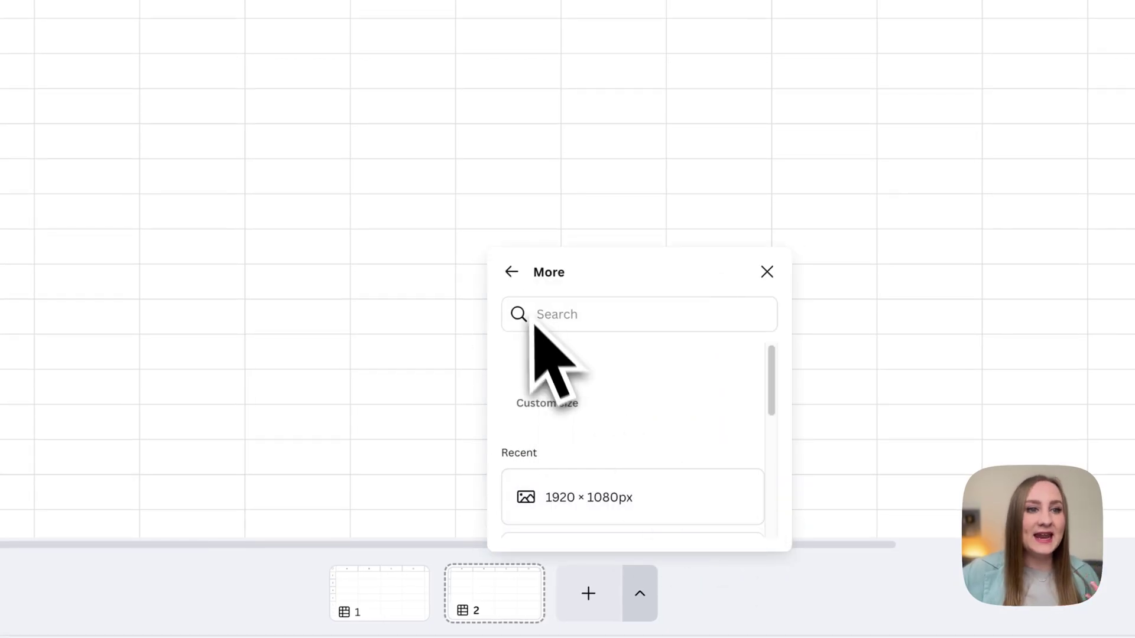
pyautogui.click(512, 272)
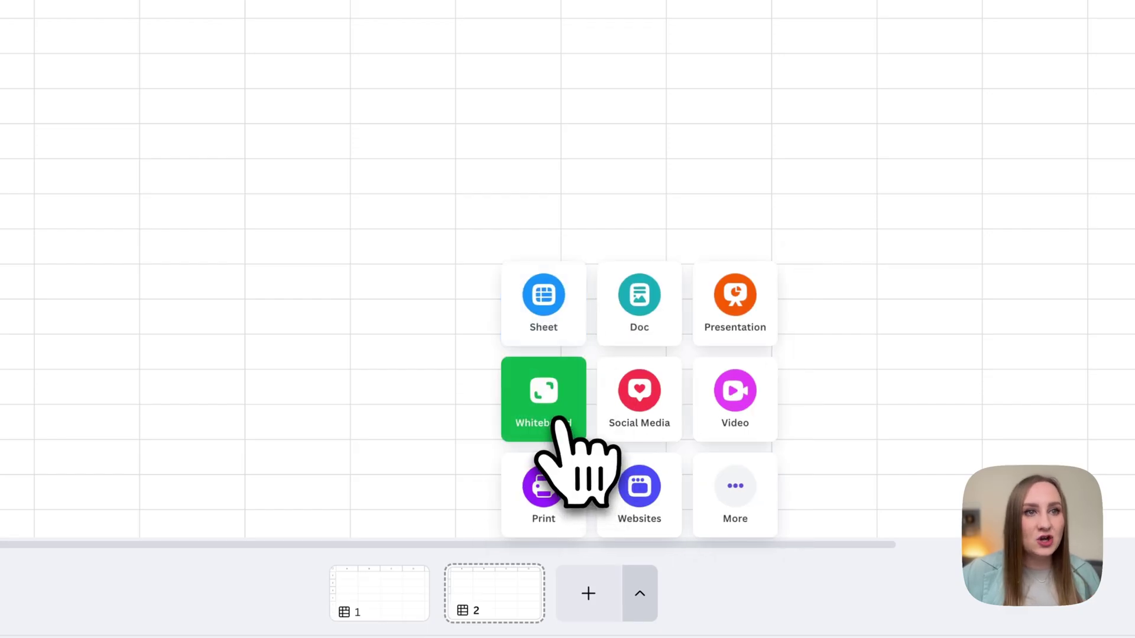
pyautogui.click(556, 421)
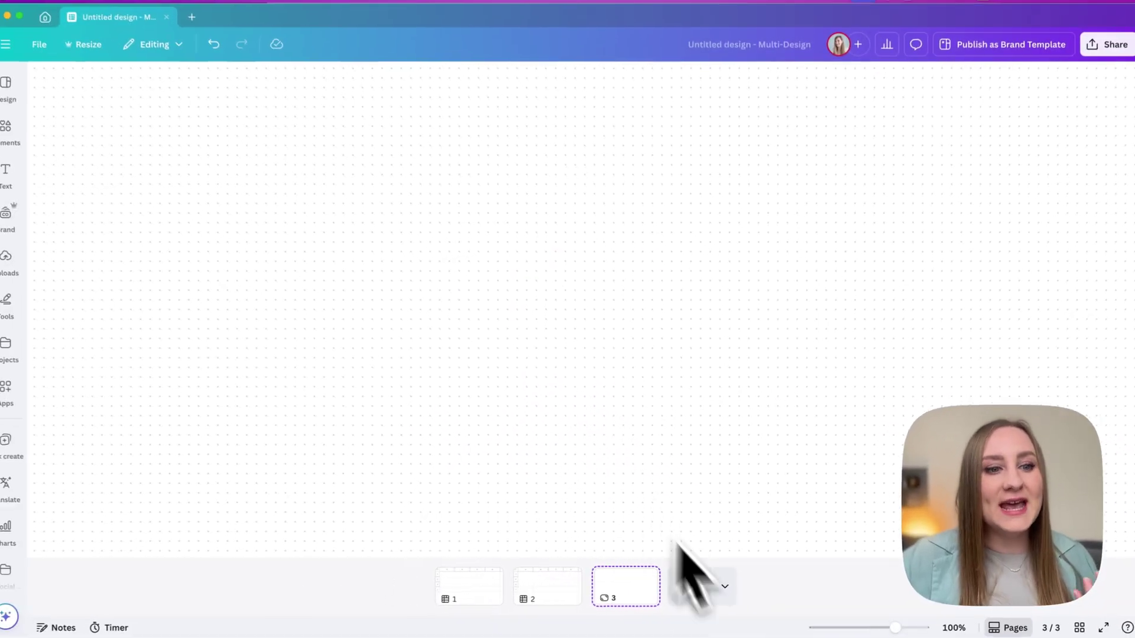
# Step: Compare the page 2 sheet with the page 3 whiteboard, then select cell E9 on page 1
pyautogui.click(564, 591)
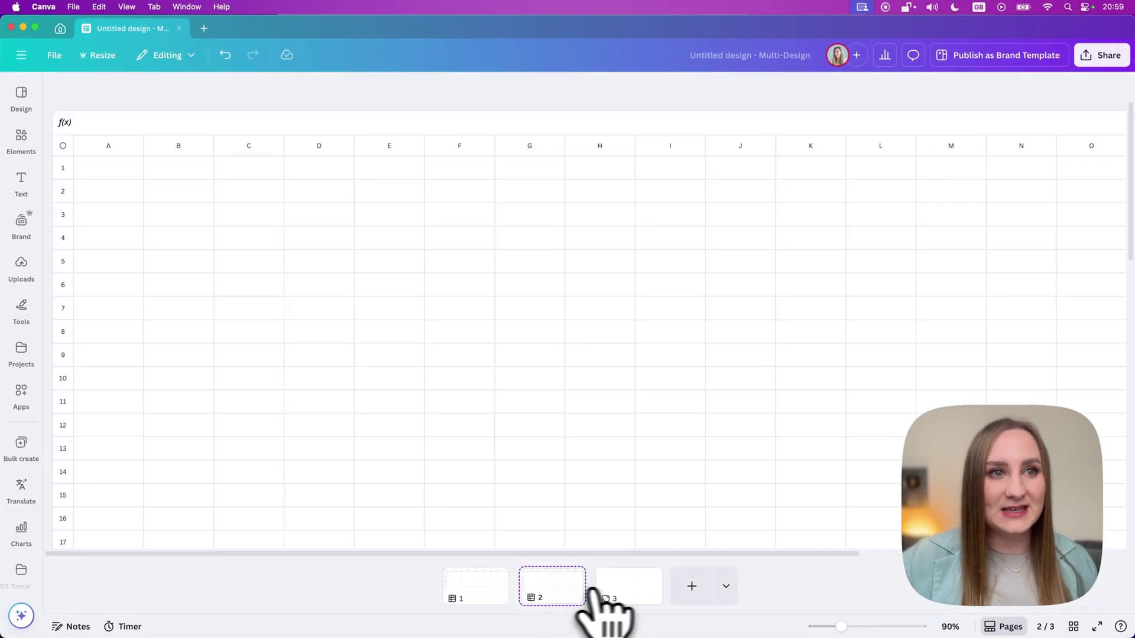
pyautogui.click(627, 590)
pyautogui.click(577, 593)
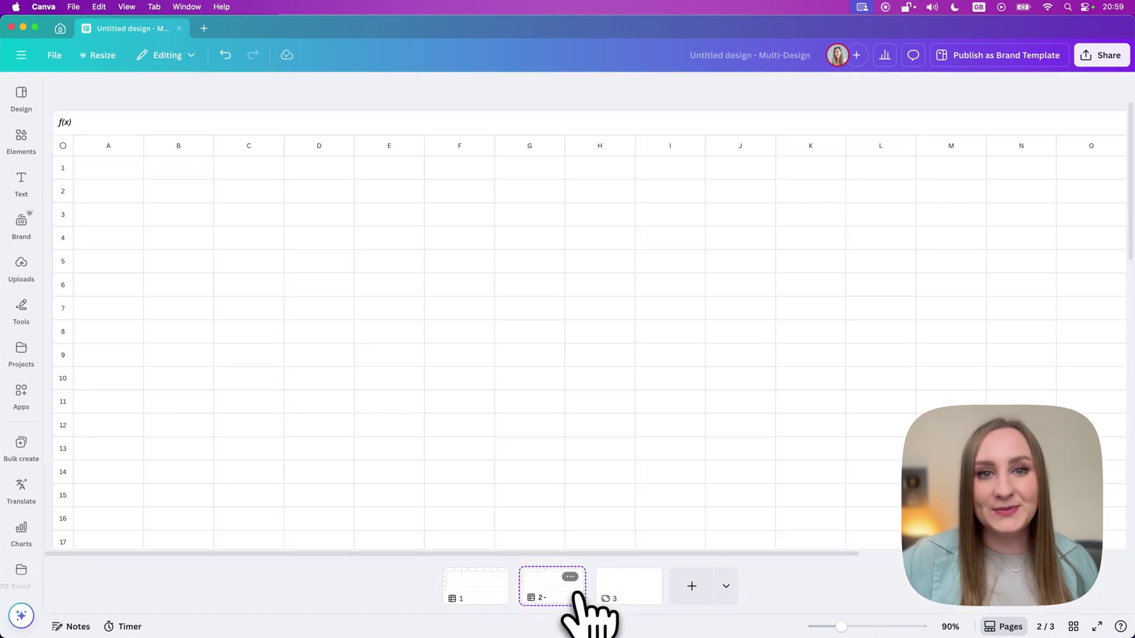
pyautogui.click(621, 591)
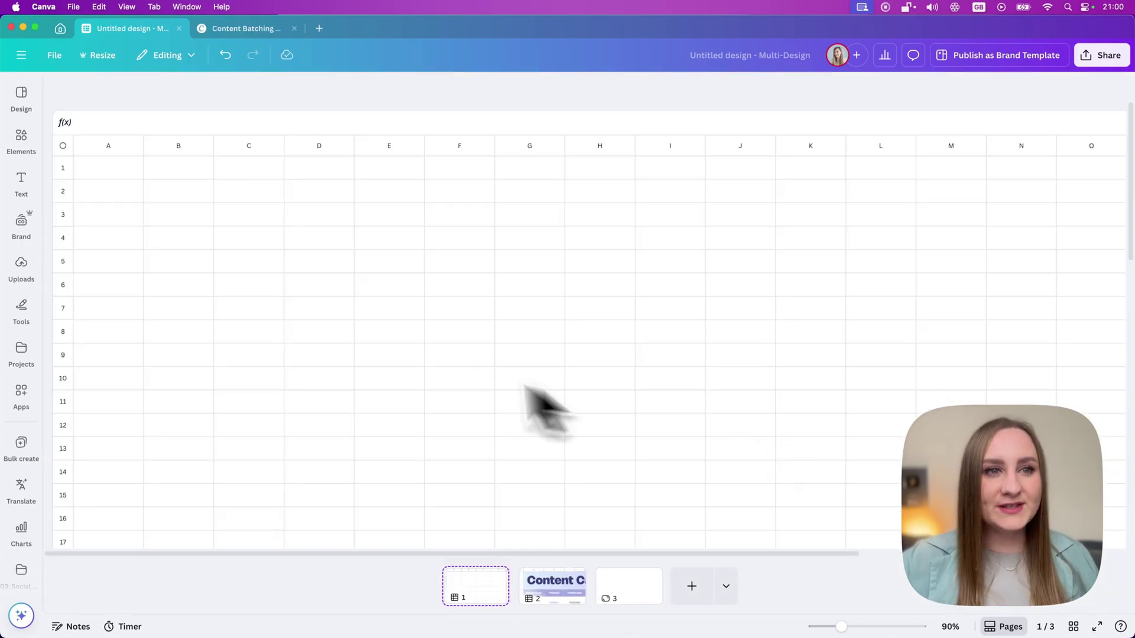
pyautogui.click(393, 355)
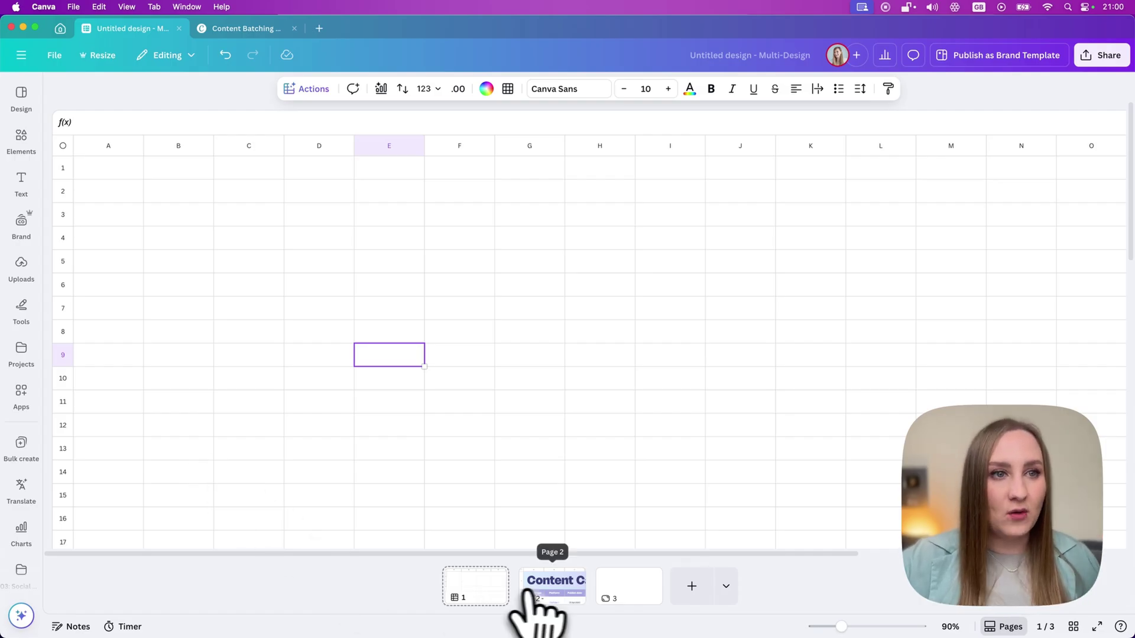
# Step: Drop the reel's video thumbnail into Visuals cell D5 of the Content Calendar's Reel/Short row
pyautogui.click(562, 588)
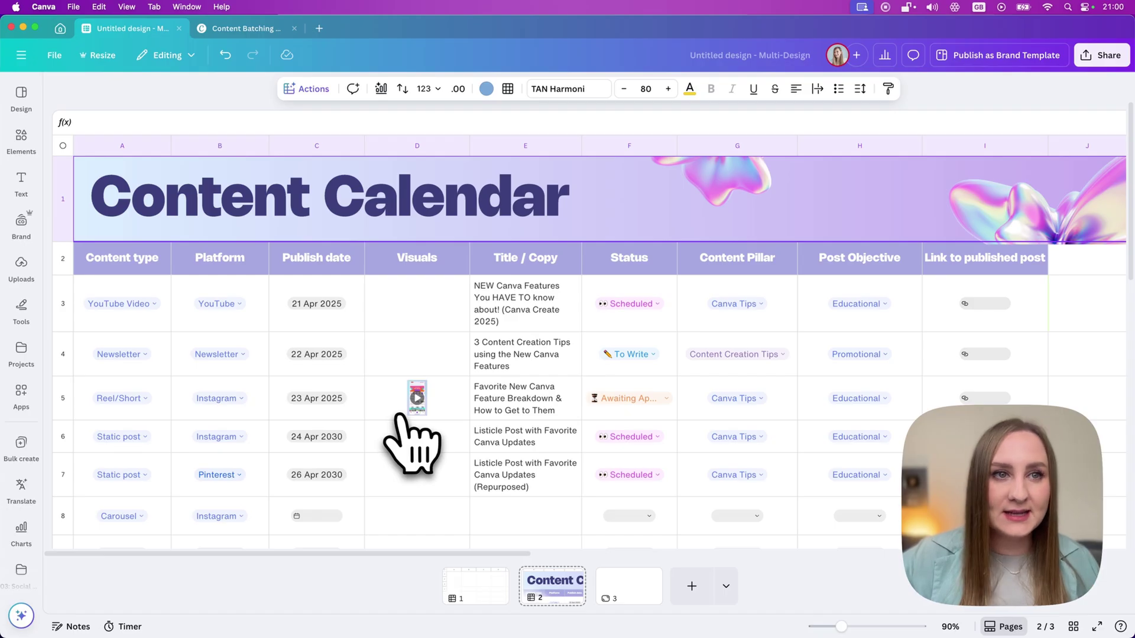
pyautogui.scroll(-2, 397, 417)
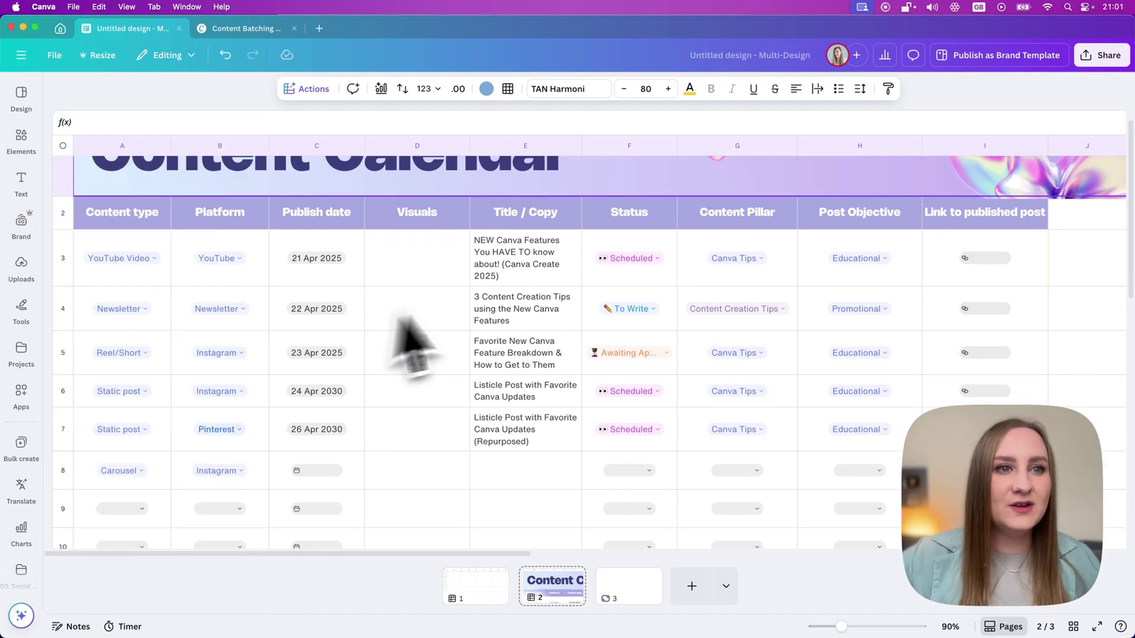
pyautogui.scroll(2, 404, 260)
pyautogui.scroll(-1, 390, 260)
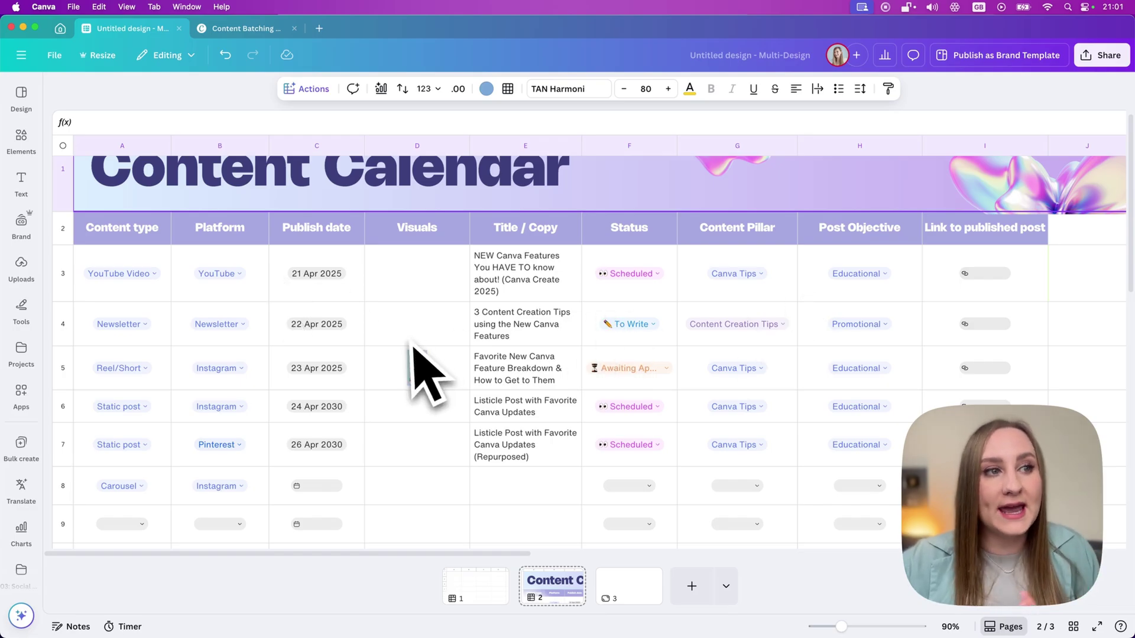
pyautogui.scroll(-1, 412, 319)
pyautogui.moveTo(414, 344); pyautogui.dragTo(416, 354)
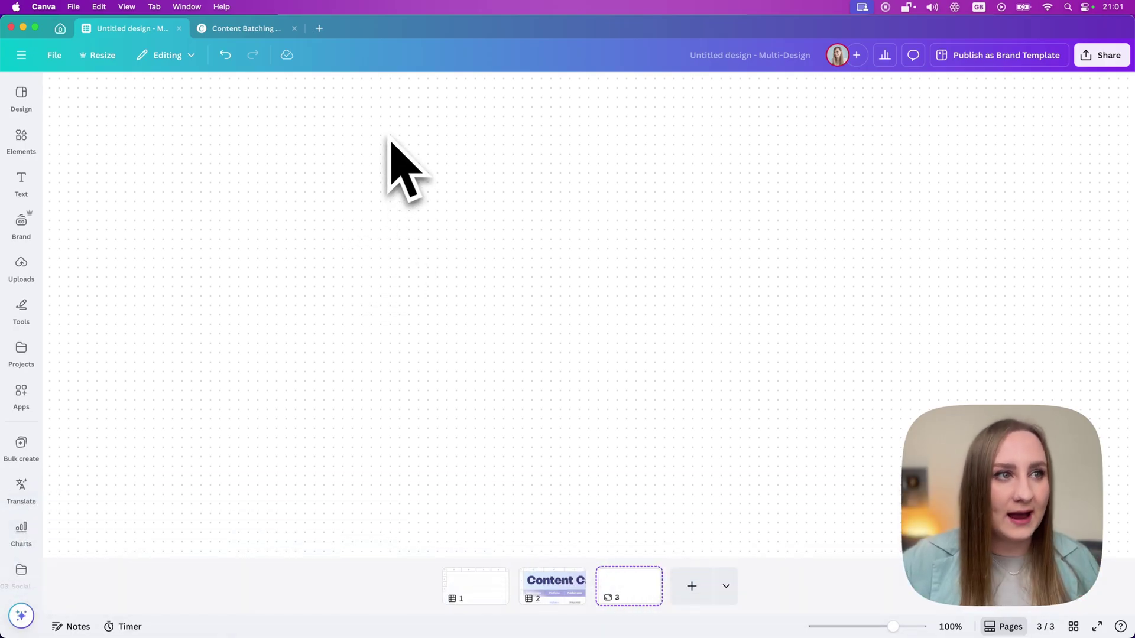
# Step: Add a purple sticky note to the whiteboard reading 'Content Myths'
pyautogui.click(23, 137)
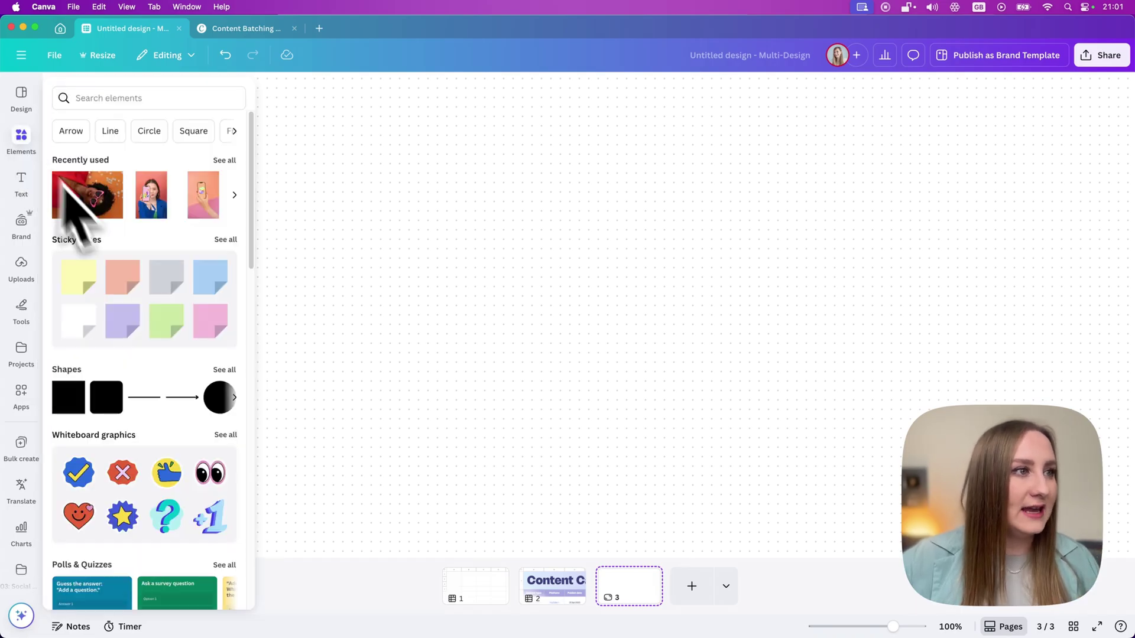
pyautogui.click(122, 324)
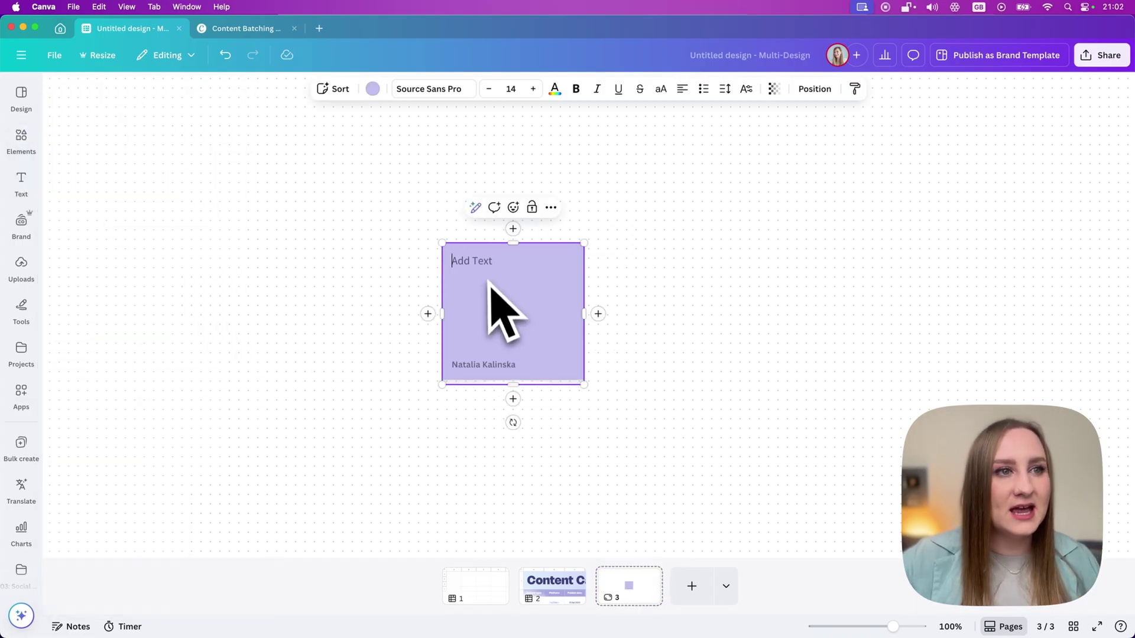
pyautogui.click(486, 264)
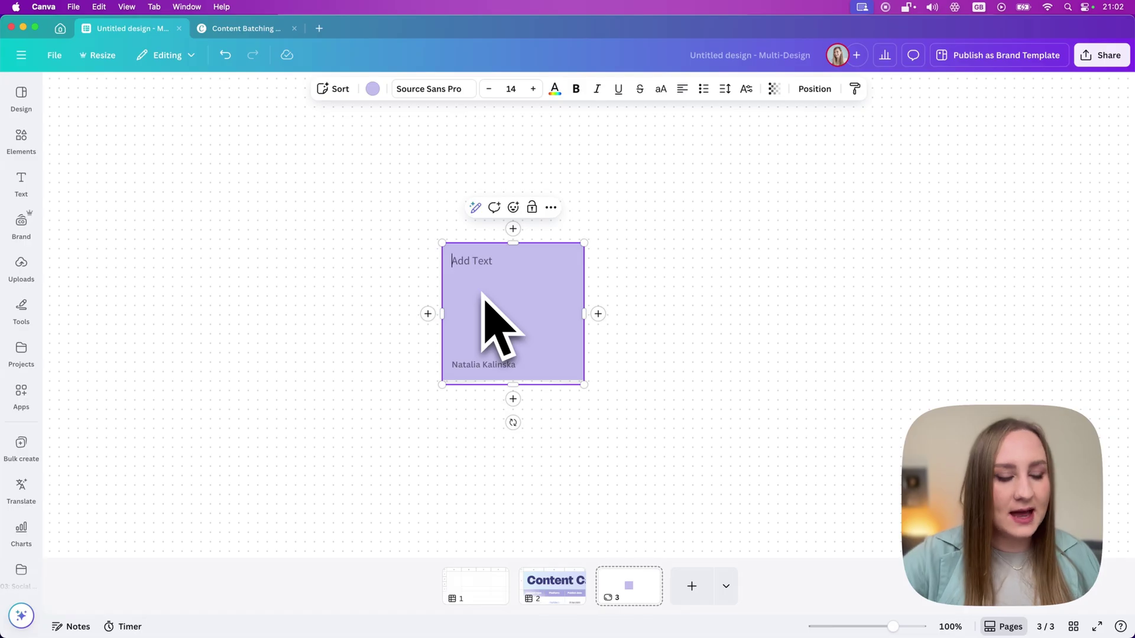
pyautogui.write('Cone')
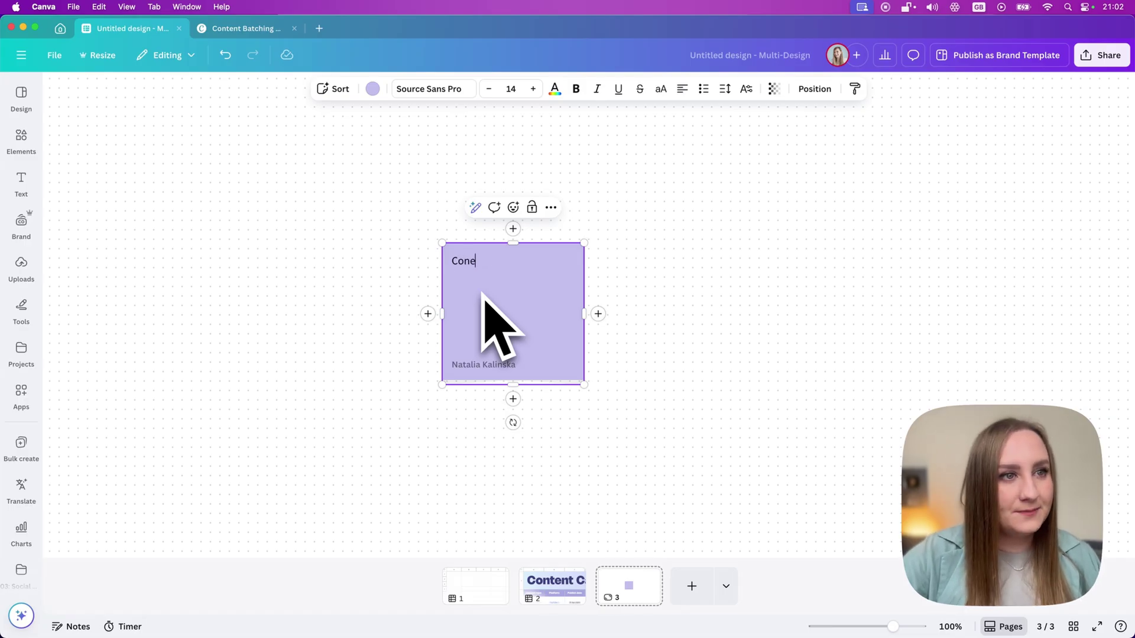
pyautogui.press('BackSpace')
pyautogui.write('tent Myths')
pyautogui.click(623, 314)
pyautogui.click(577, 325)
pyautogui.click(609, 336)
pyautogui.click(569, 324)
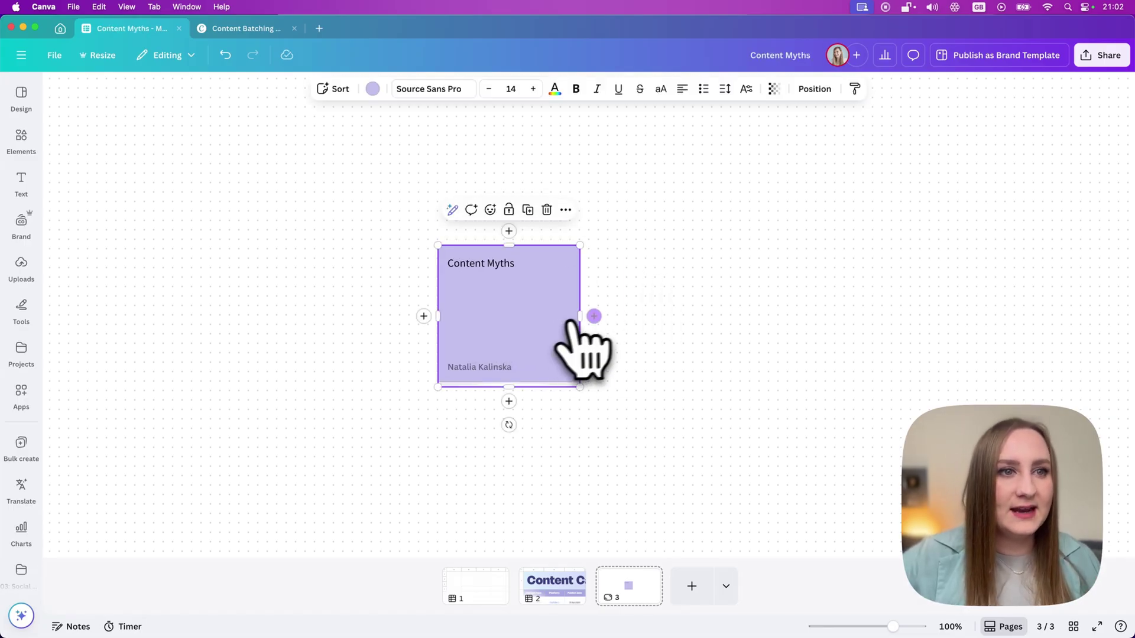
# Step: Add a second note reading 'content Batching' and align it beside the first
pyautogui.click(594, 316)
pyautogui.write('c')
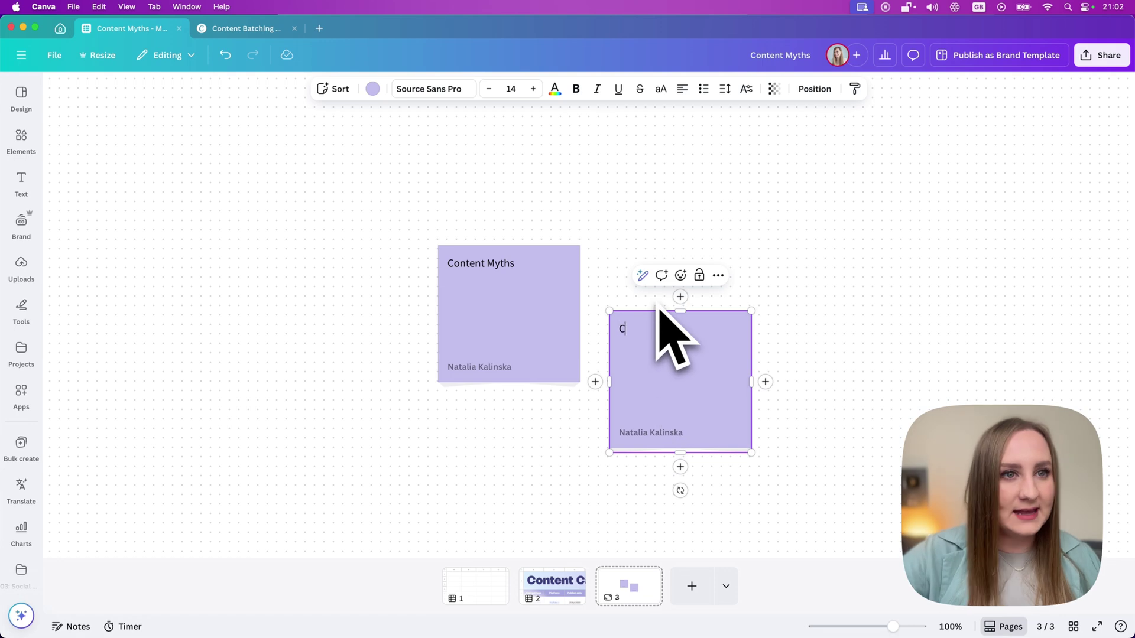
pyautogui.write('ontent Batching')
pyautogui.moveTo(573, 299); pyautogui.dragTo(498, 292)
pyautogui.moveTo(658, 384); pyautogui.dragTo(609, 302)
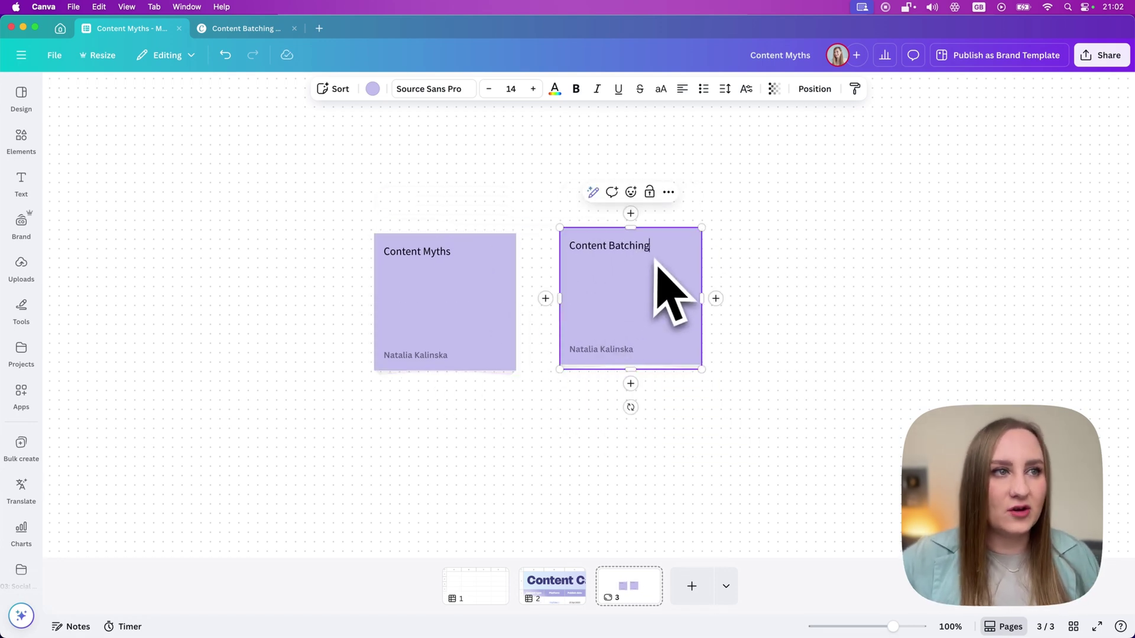
pyautogui.click(504, 470)
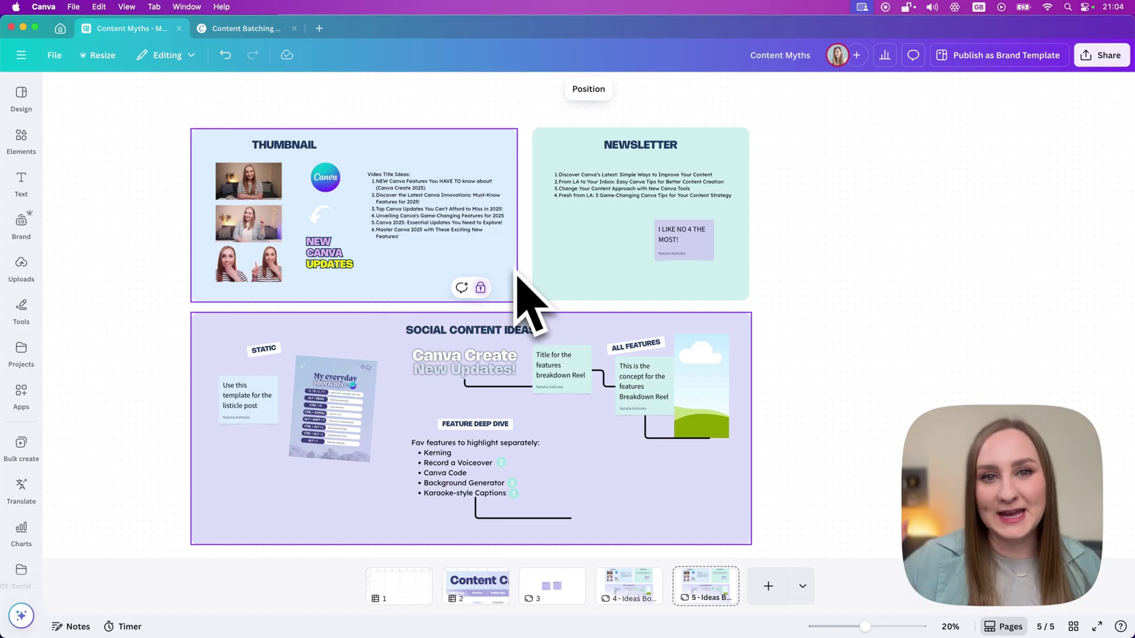
# Step: Resize and slightly tilt the Instagram reel embed, placing it next to the Feature Deep Dive list
pyautogui.click(520, 277)
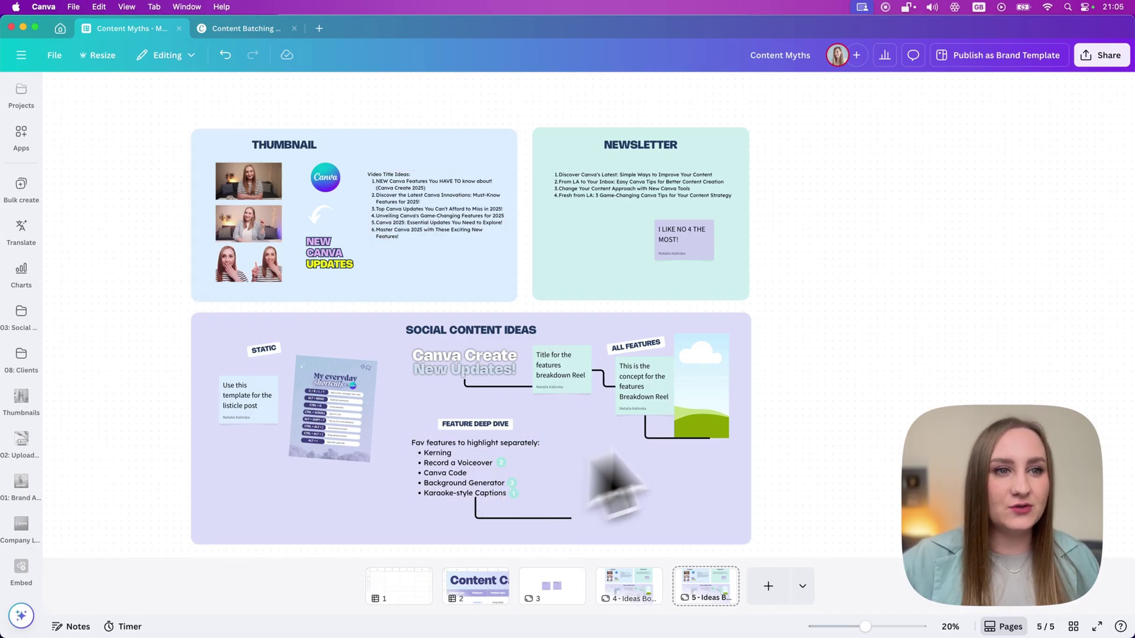
pyautogui.click(603, 379)
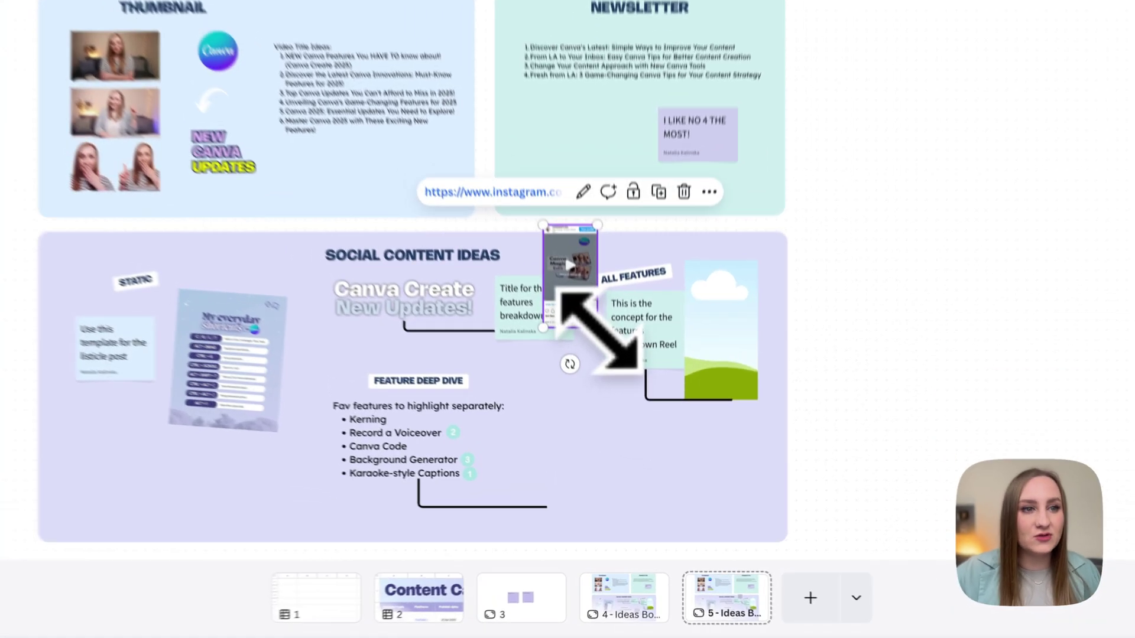
pyautogui.moveTo(609, 384); pyautogui.dragTo(692, 505)
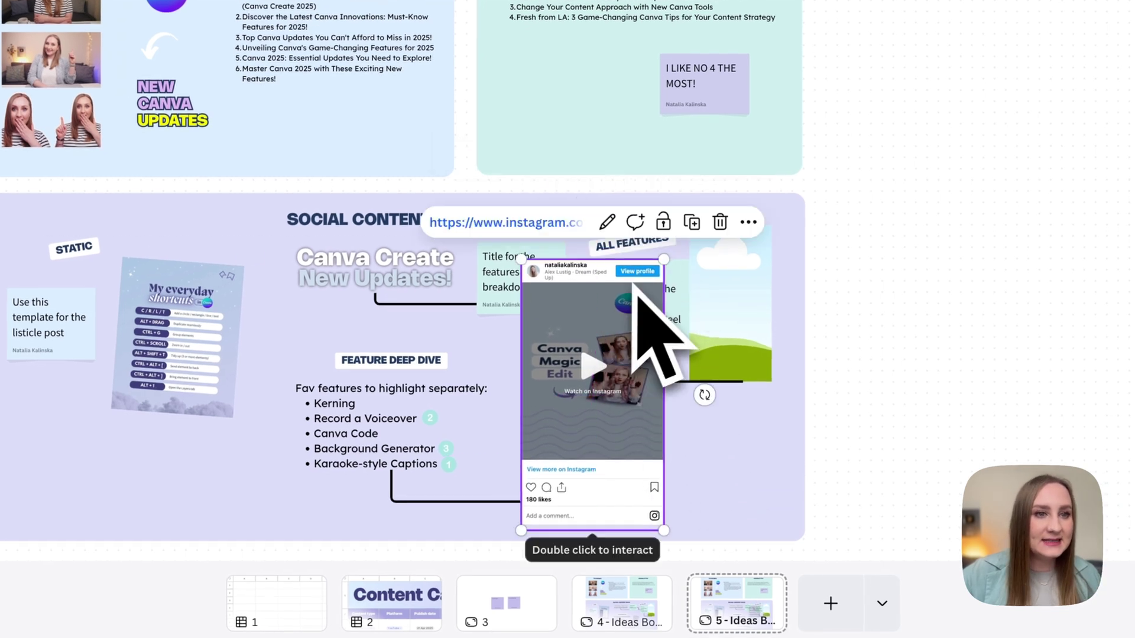
pyautogui.moveTo(671, 232); pyautogui.dragTo(672, 451)
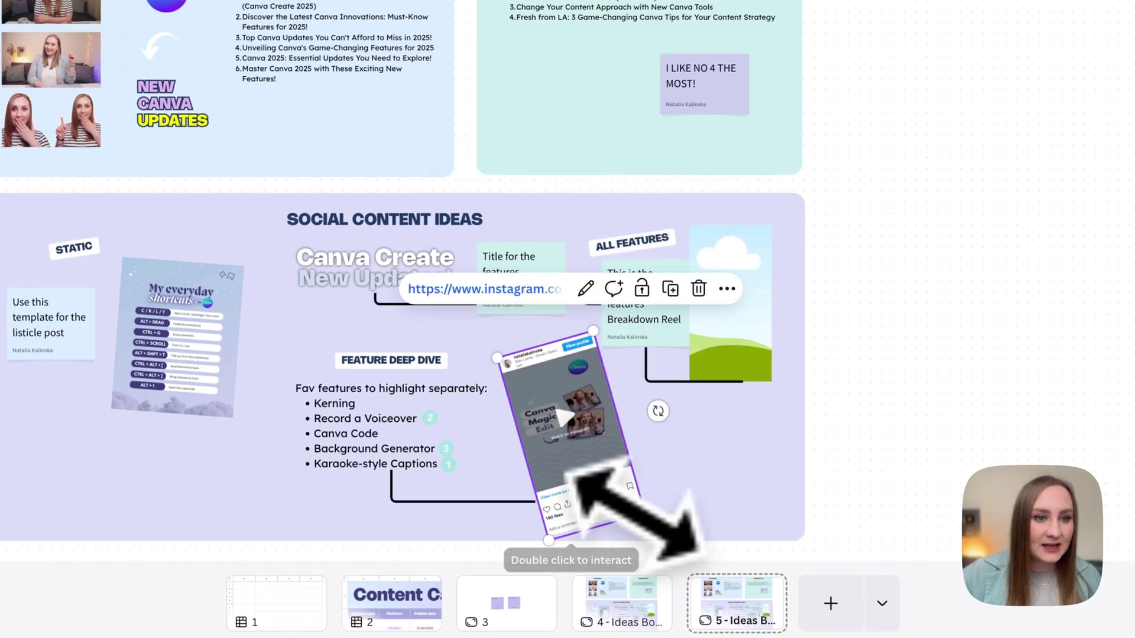
pyautogui.moveTo(621, 481)
pyautogui.mouseDown()
pyautogui.moveTo(646, 532)
pyautogui.moveTo(626, 494)
pyautogui.mouseUp()
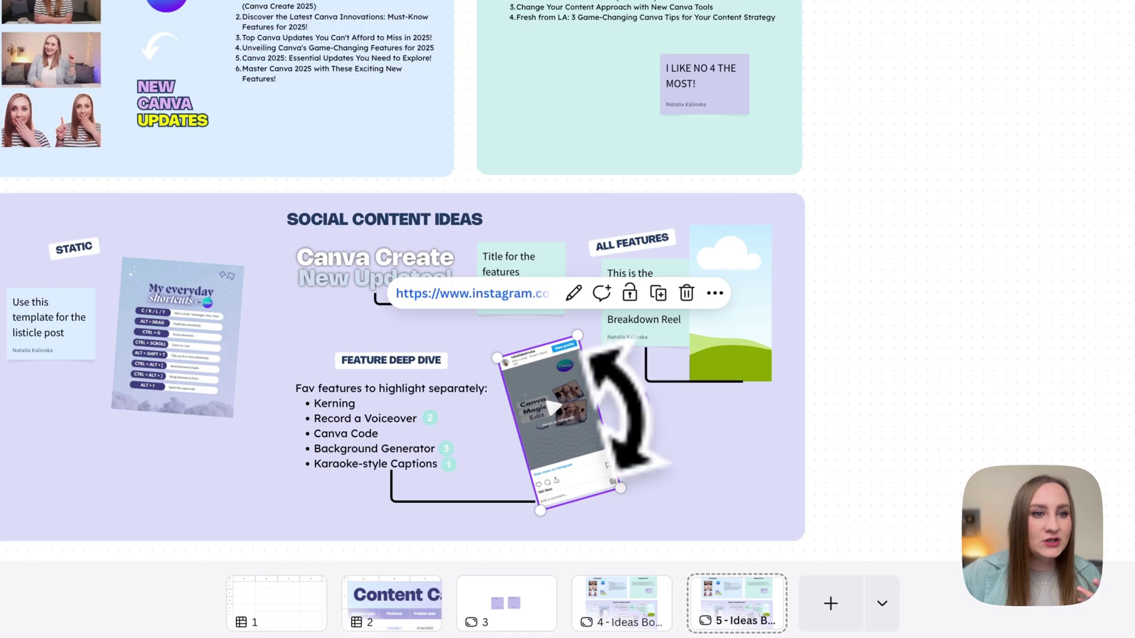
pyautogui.moveTo(654, 442); pyautogui.dragTo(641, 417)
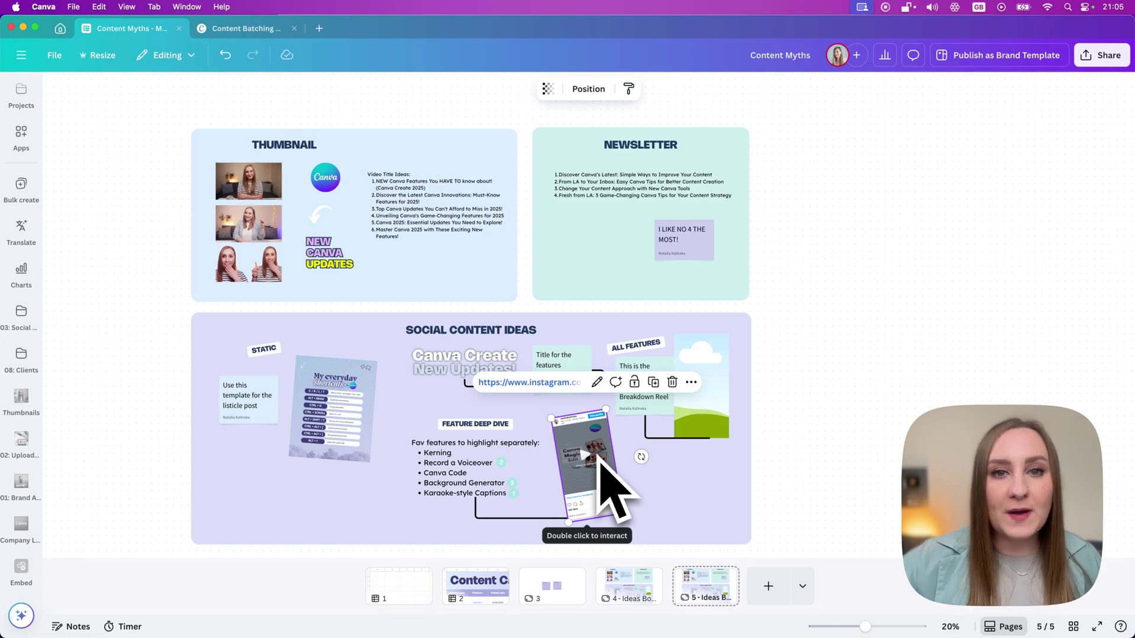
pyautogui.moveTo(603, 463); pyautogui.dragTo(597, 466)
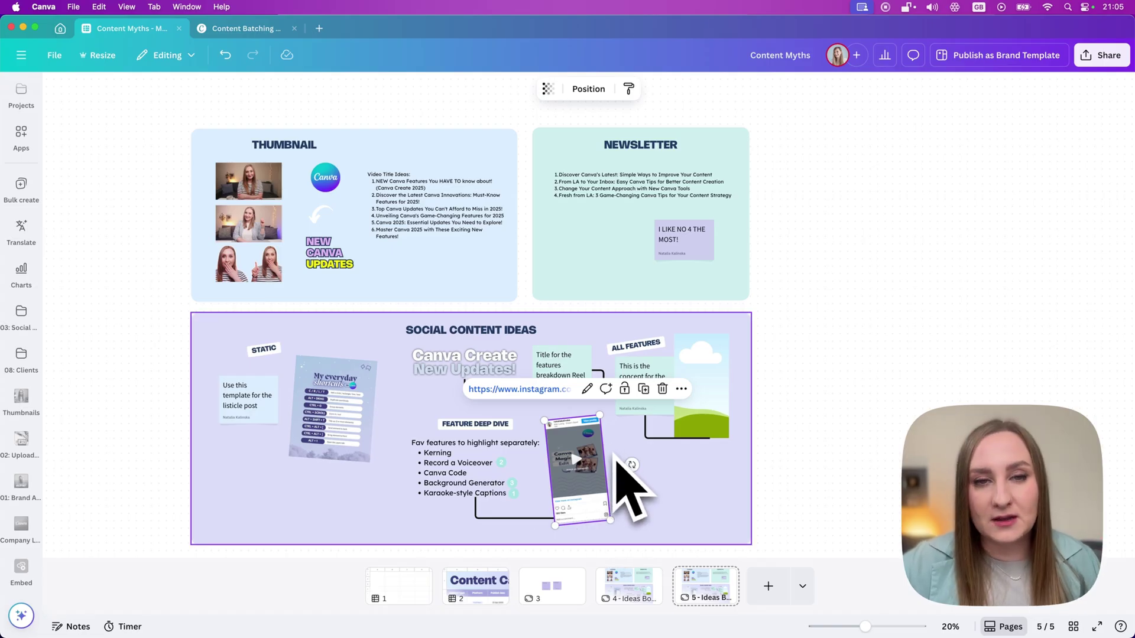
pyautogui.click(557, 557)
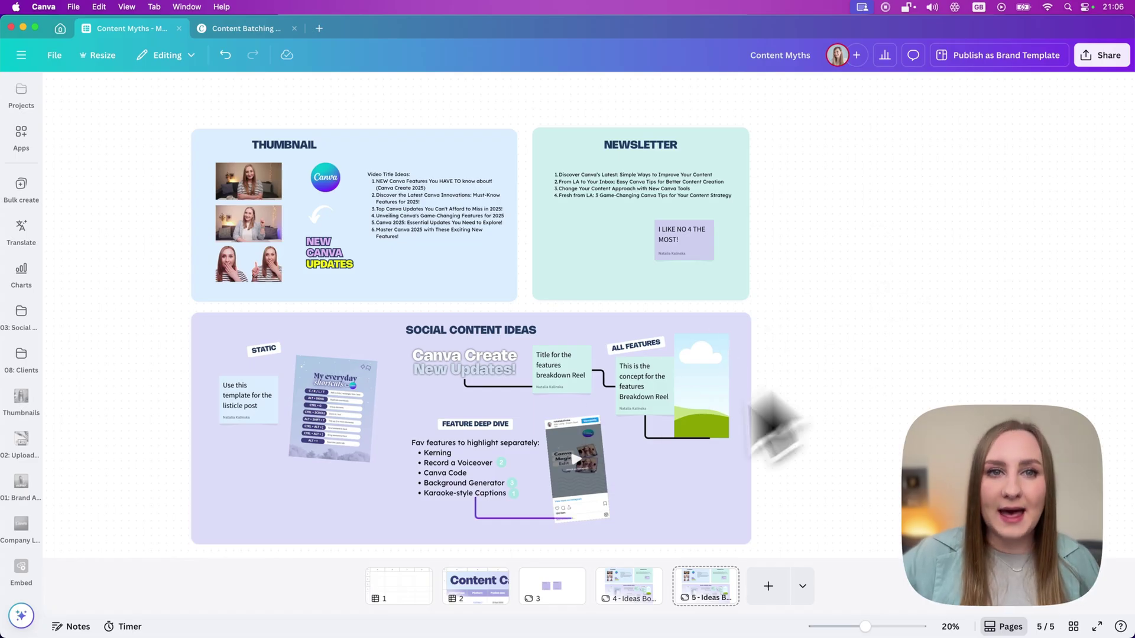
# Step: Select the whole NEW CANVA UPDATES text group in the thumbnail ideas section
pyautogui.scroll(1, 768, 419)
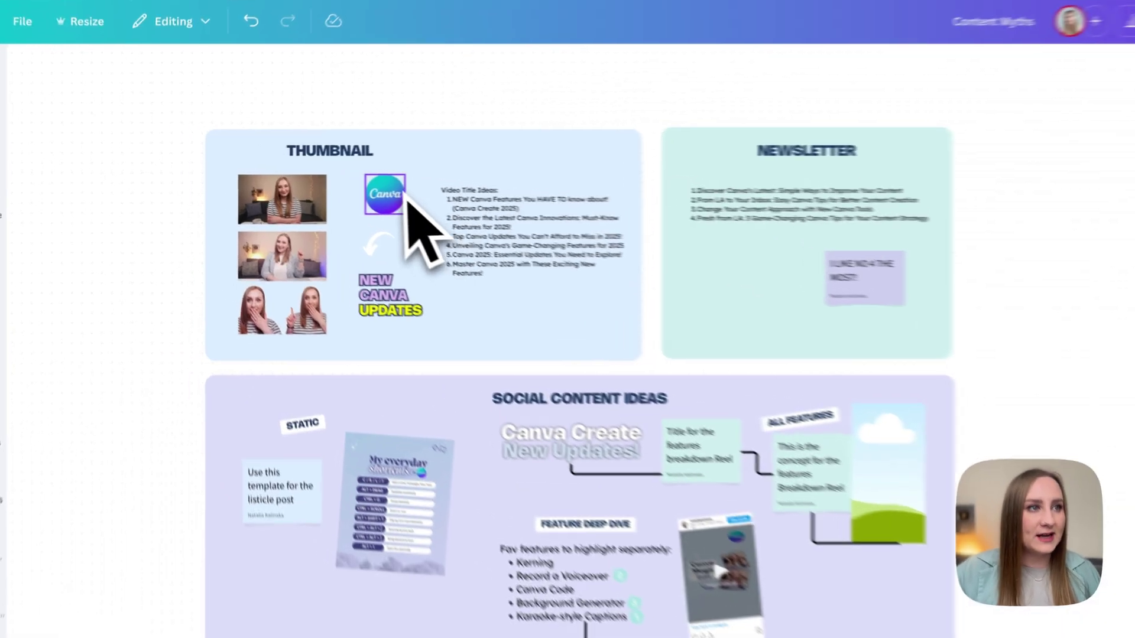
pyautogui.click(326, 184)
pyautogui.click(325, 223)
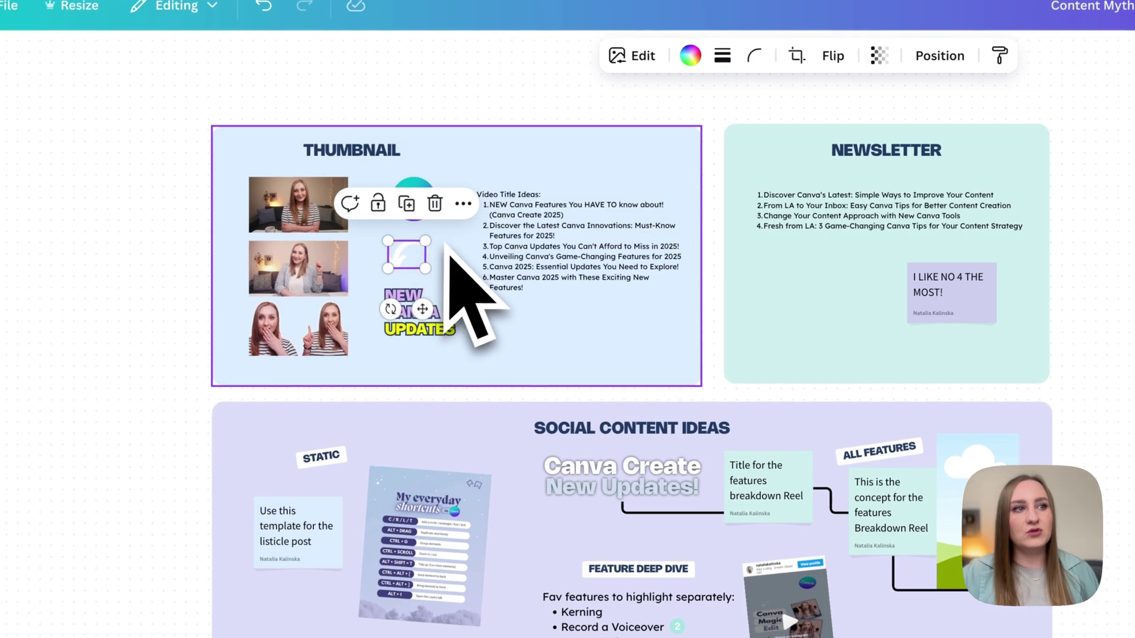
pyautogui.click(449, 331)
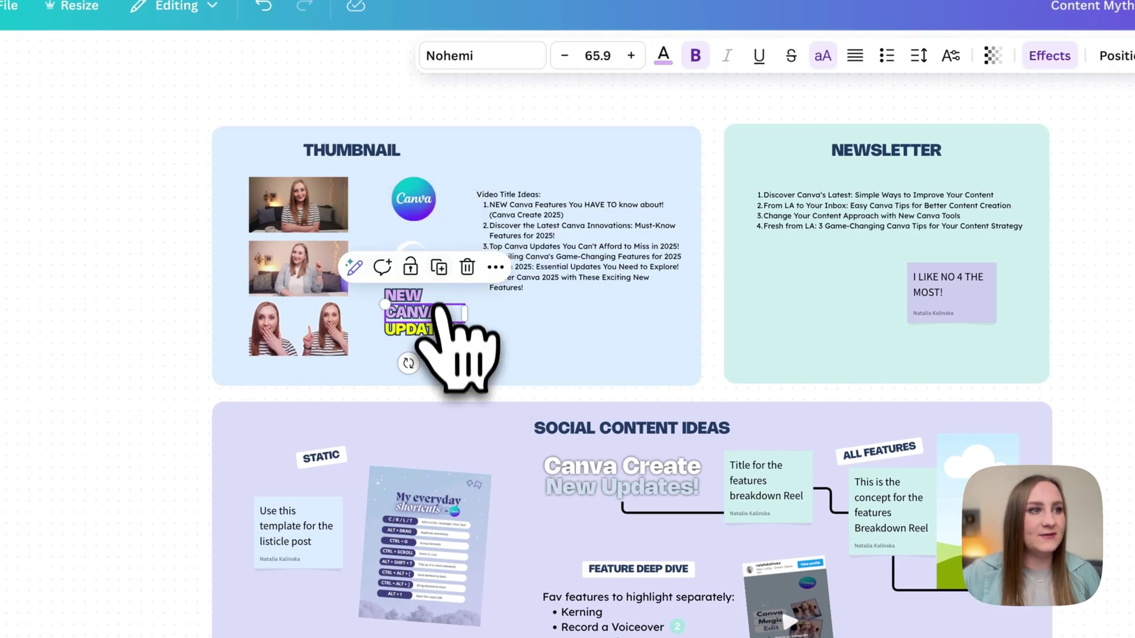
pyautogui.press('Escape')
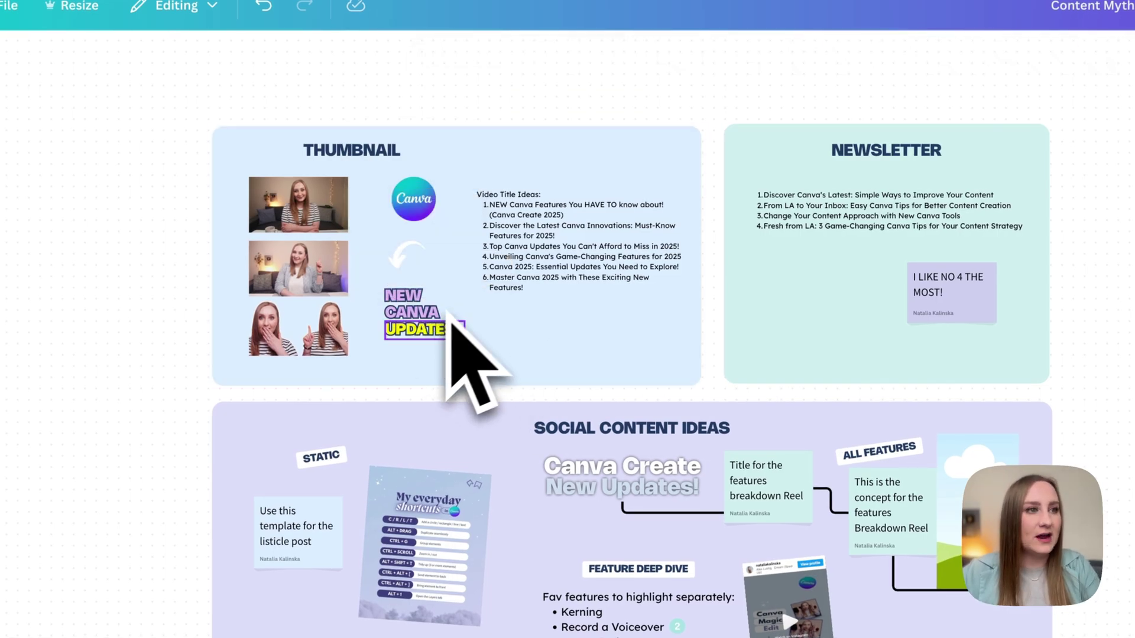
pyautogui.click(417, 308)
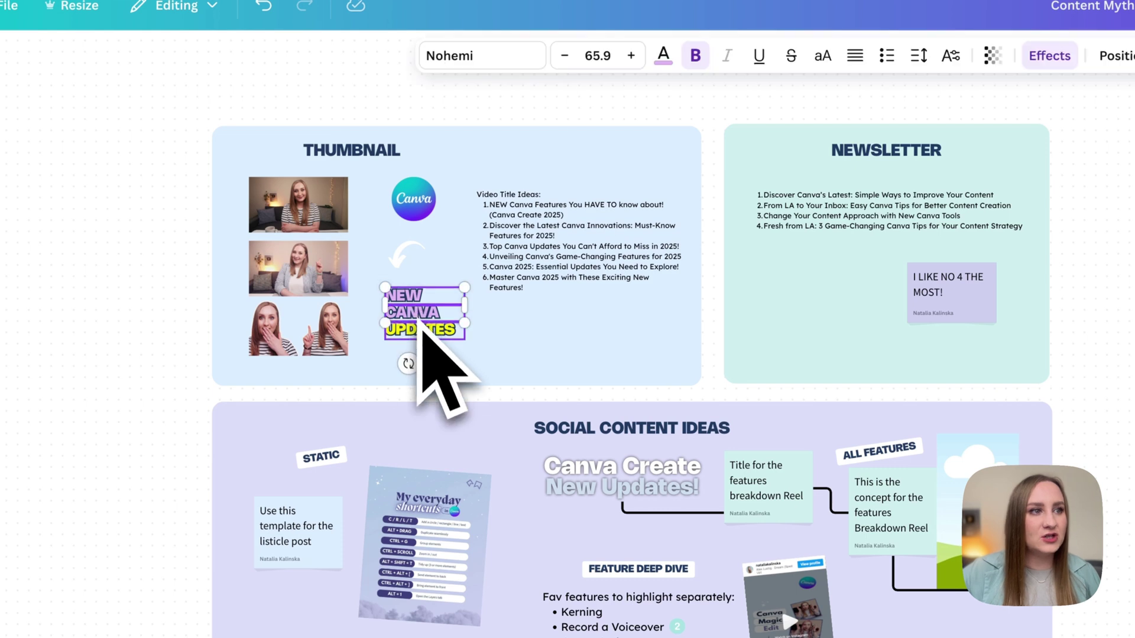
pyautogui.click(487, 281)
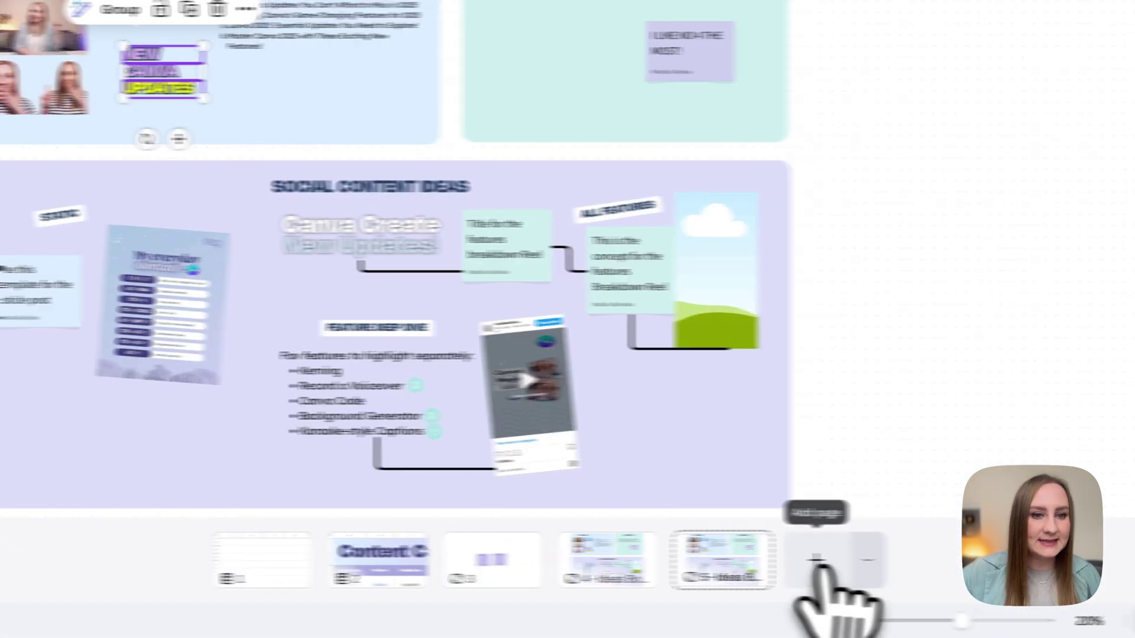
# Step: Paste the NEW CANVA UPDATES group onto a new blank 1920×1080 page and enlarge it
pyautogui.click(901, 608)
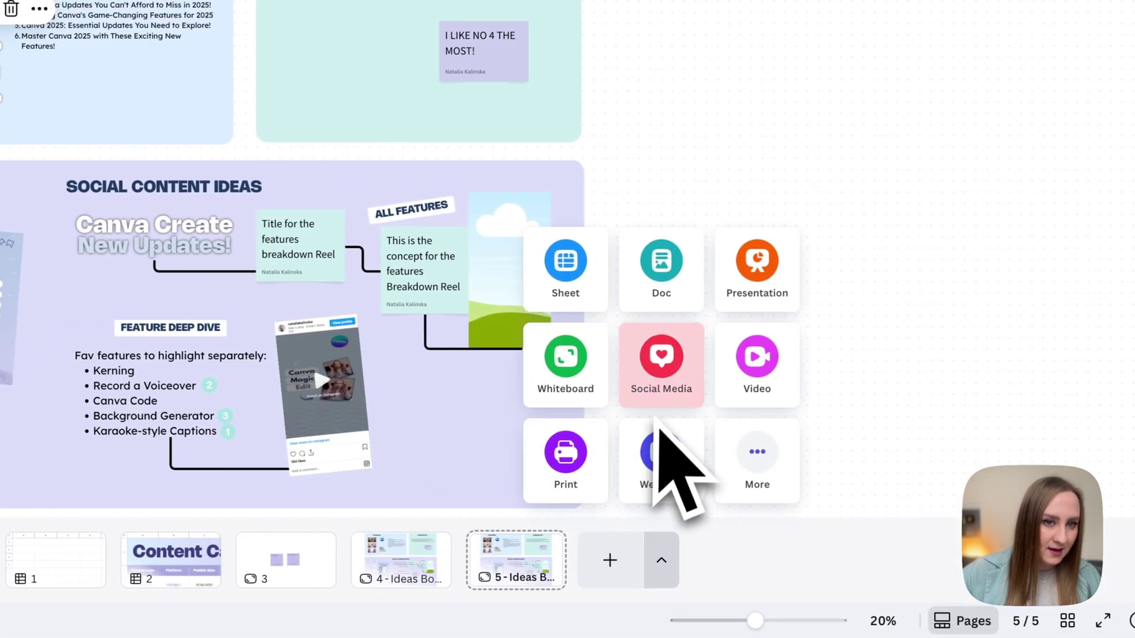
pyautogui.click(779, 452)
pyautogui.click(582, 458)
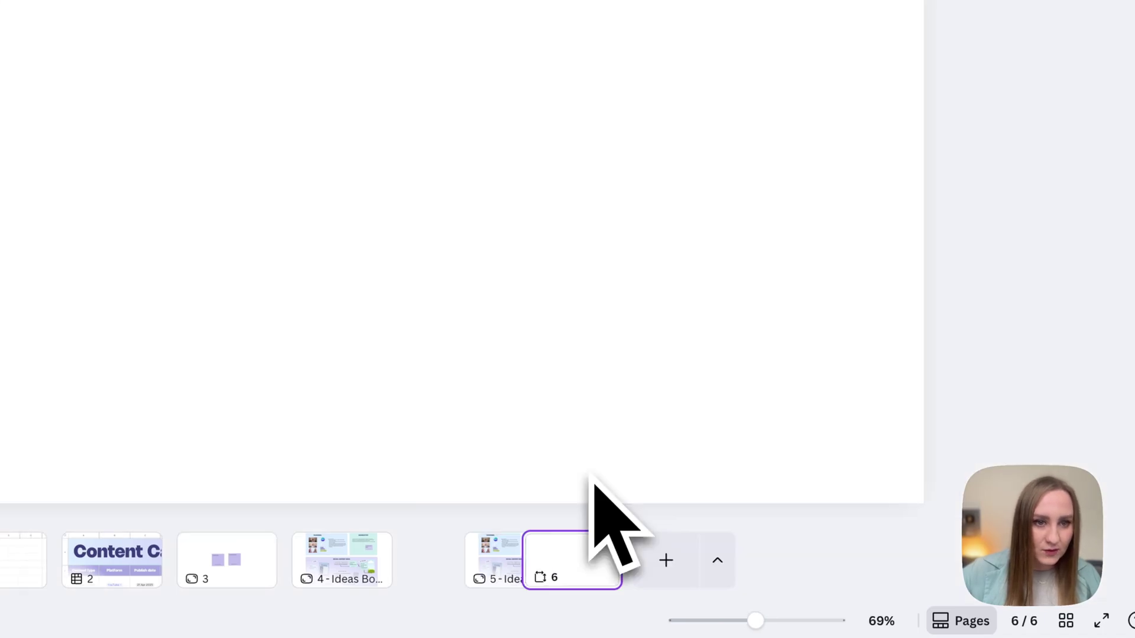
pyautogui.press('super+v')
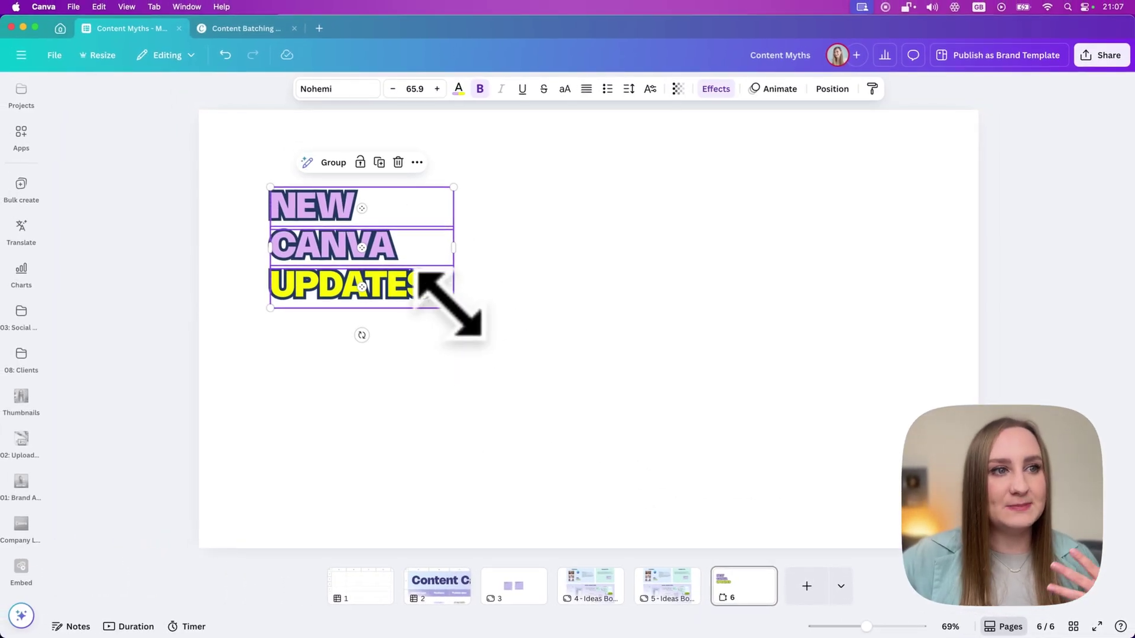
pyautogui.moveTo(452, 307); pyautogui.dragTo(609, 416)
pyautogui.click(478, 452)
pyautogui.moveTo(540, 476); pyautogui.dragTo(316, 172)
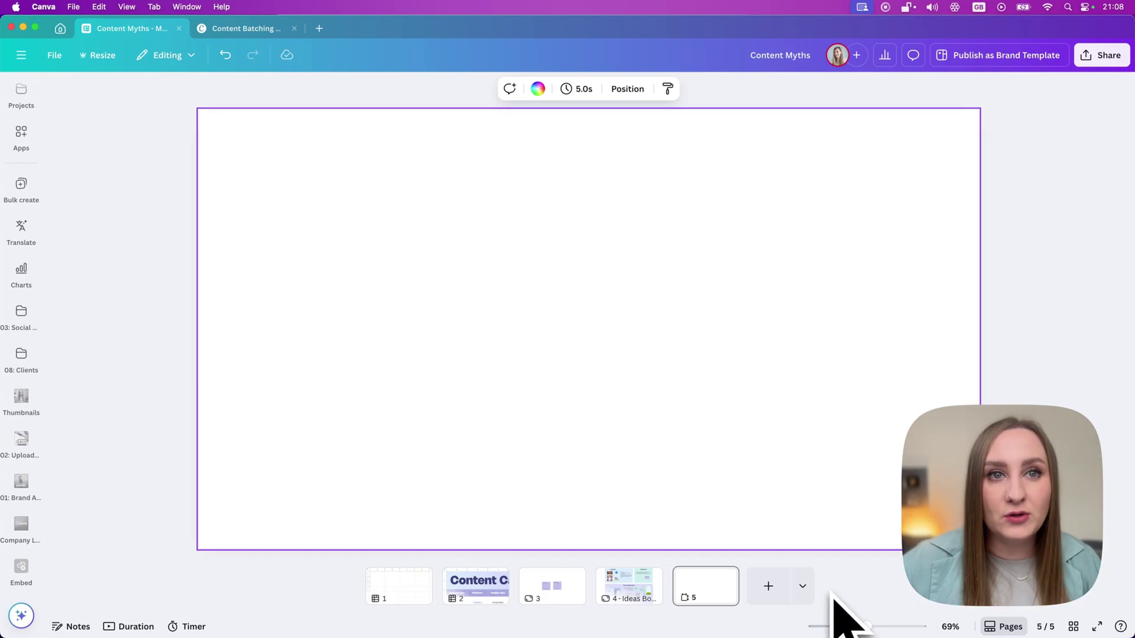
# Step: Add a Doc page as page 6, then review pages 1–5 before returning to it
pyautogui.click(802, 591)
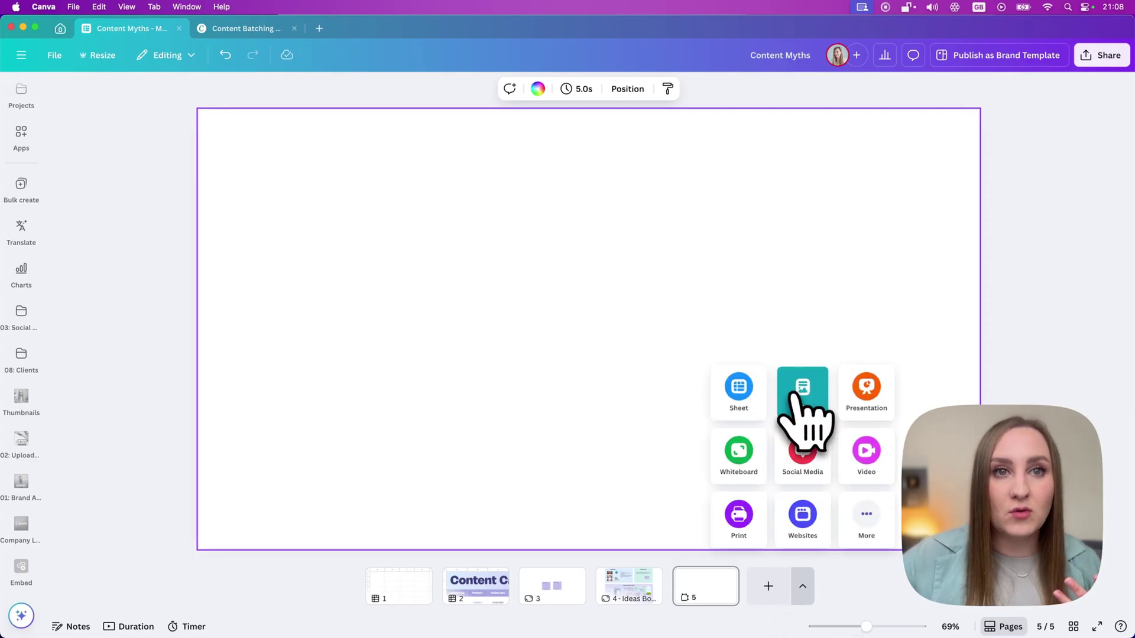
pyautogui.click(804, 406)
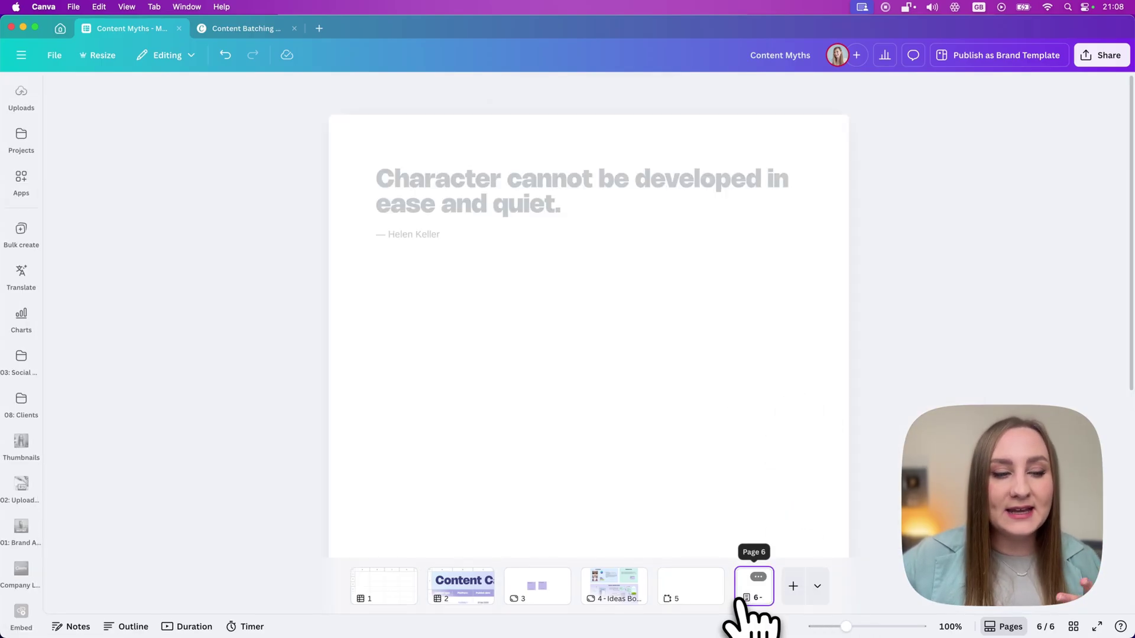
pyautogui.click(413, 599)
pyautogui.click(481, 603)
pyautogui.click(547, 600)
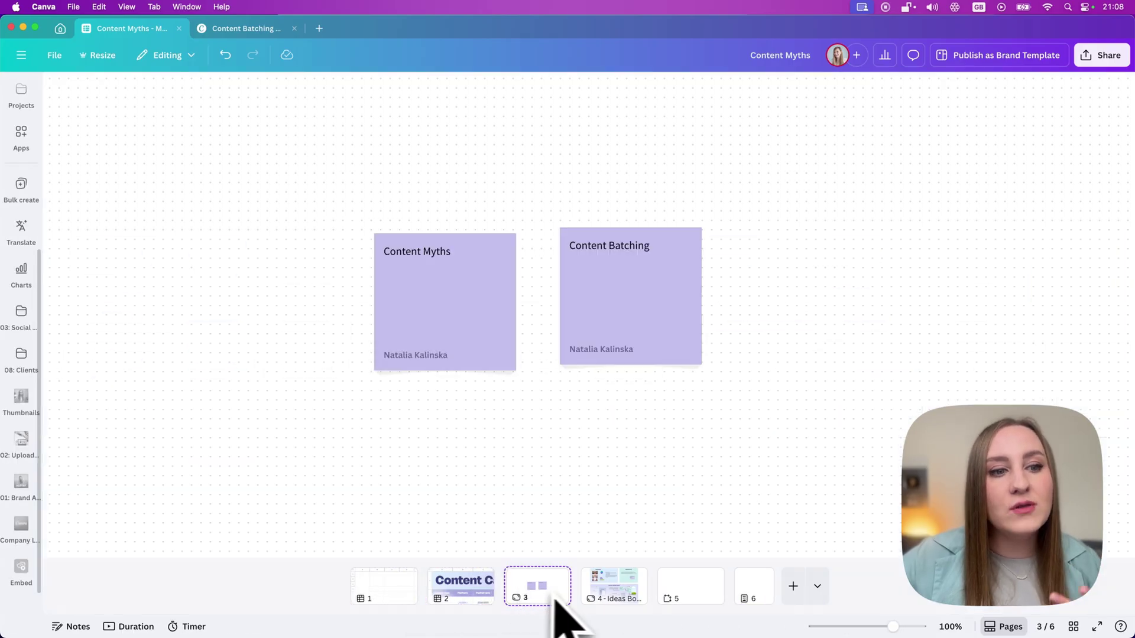
pyautogui.click(618, 600)
pyautogui.click(697, 591)
pyautogui.click(760, 597)
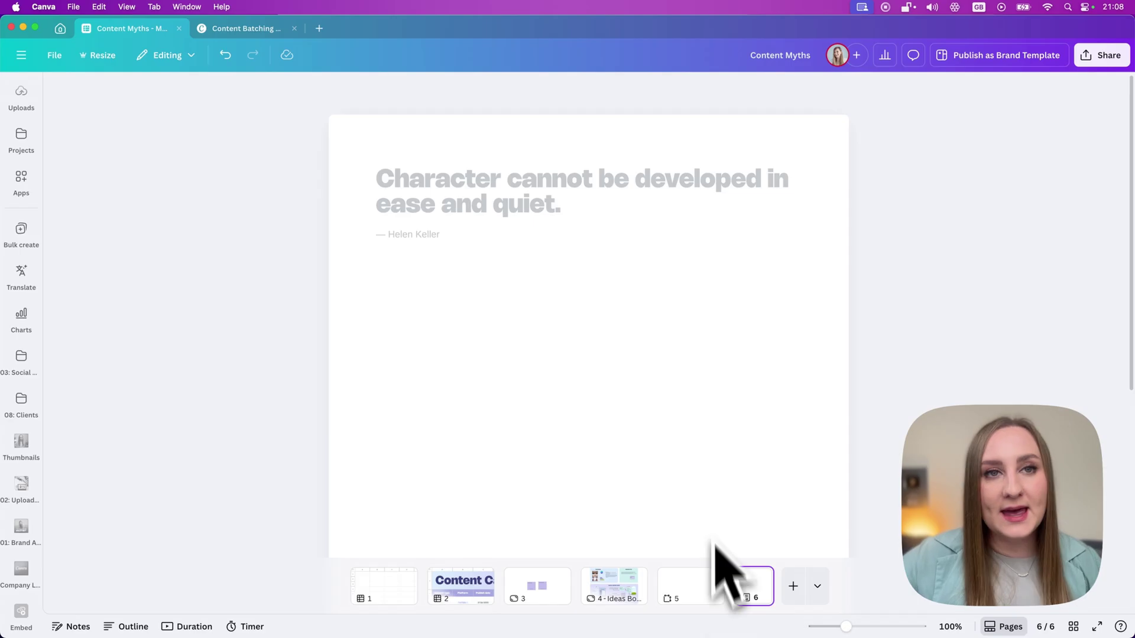
# Step: Scroll through the 'Why Generosity is Your Best Marketing Tool' newsletter draft on the doc page
pyautogui.scroll(-1, 875, 295)
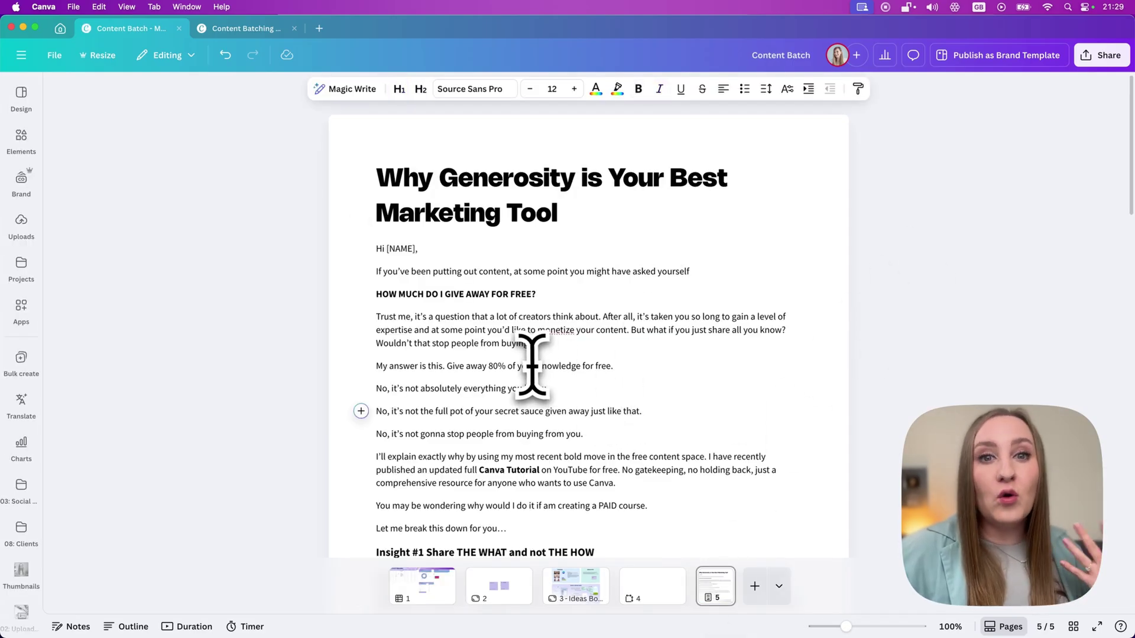
pyautogui.scroll(-3, 533, 360)
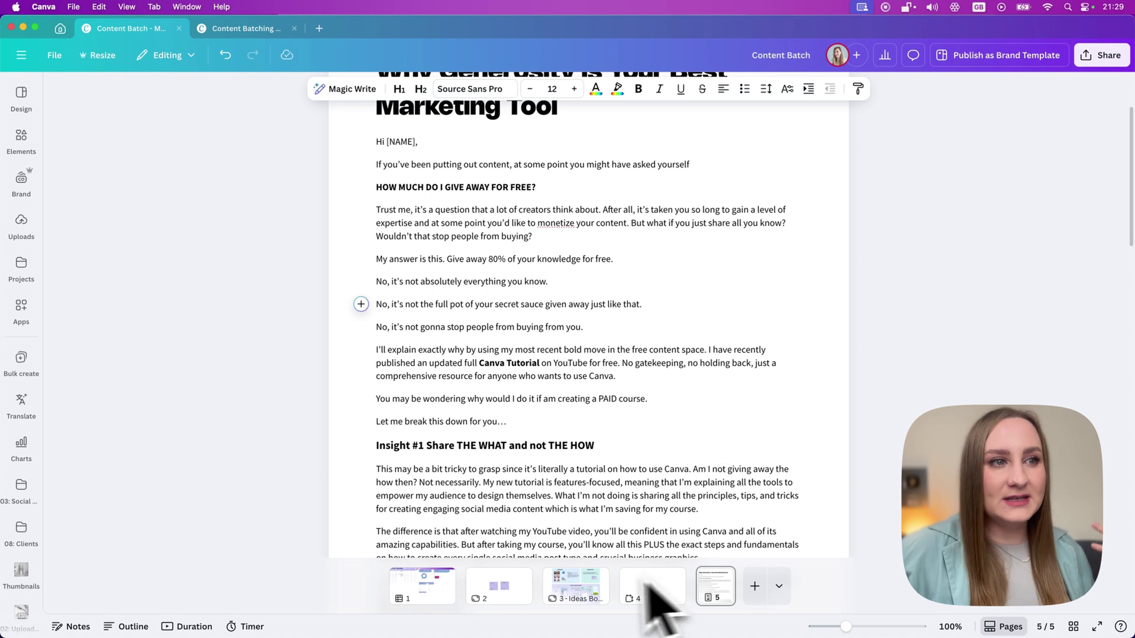
pyautogui.scroll(3, 575, 454)
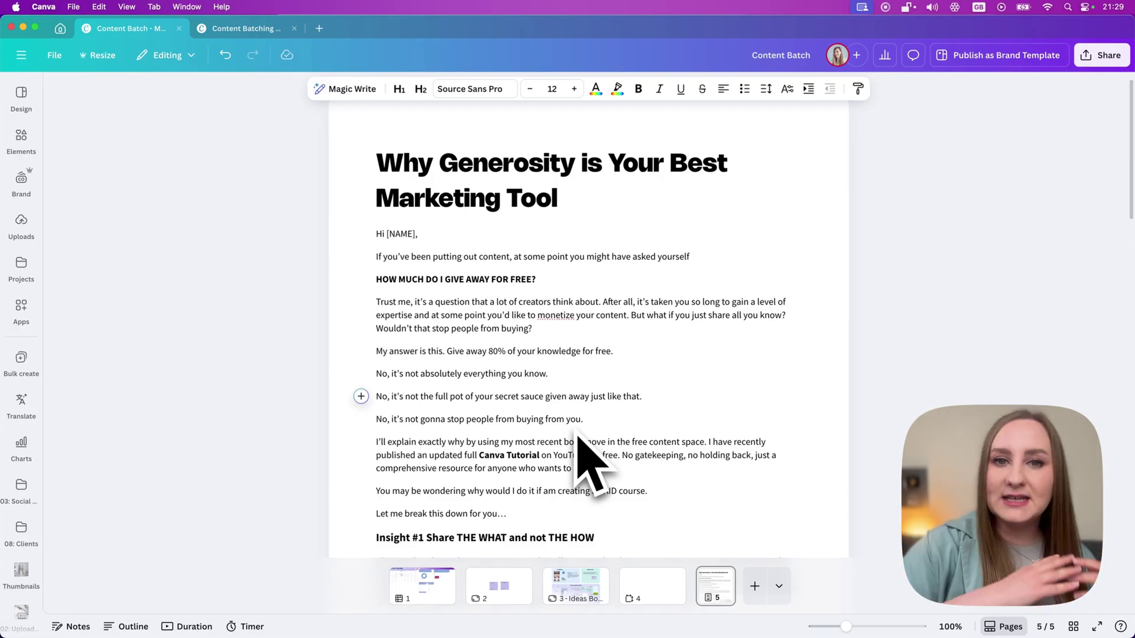
pyautogui.scroll(-1, 550, 390)
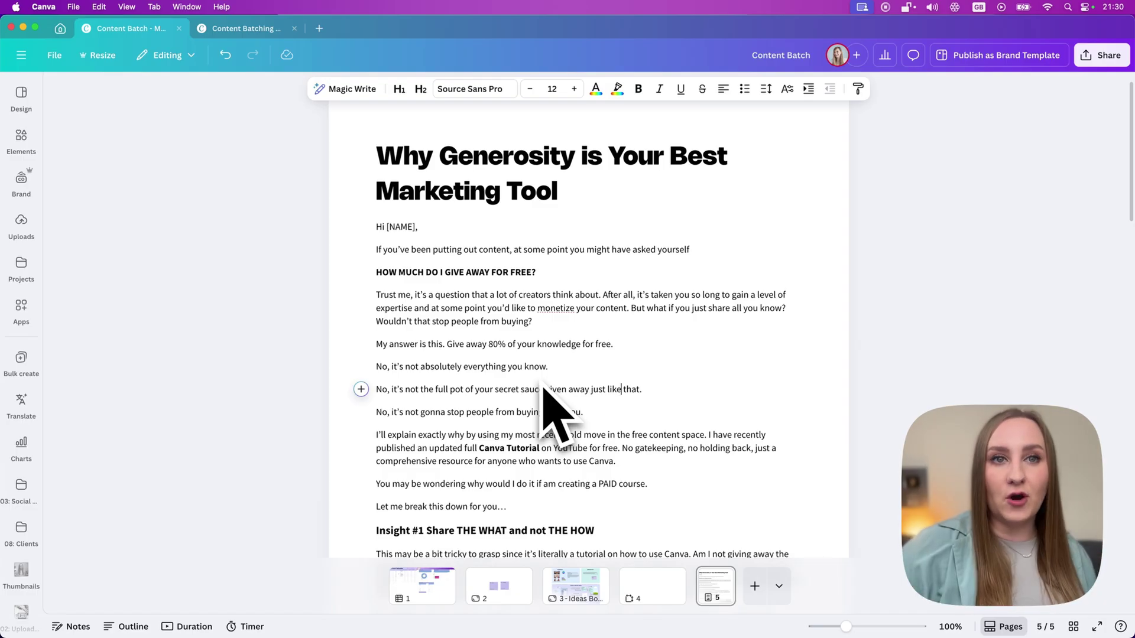
pyautogui.scroll(-2, 577, 380)
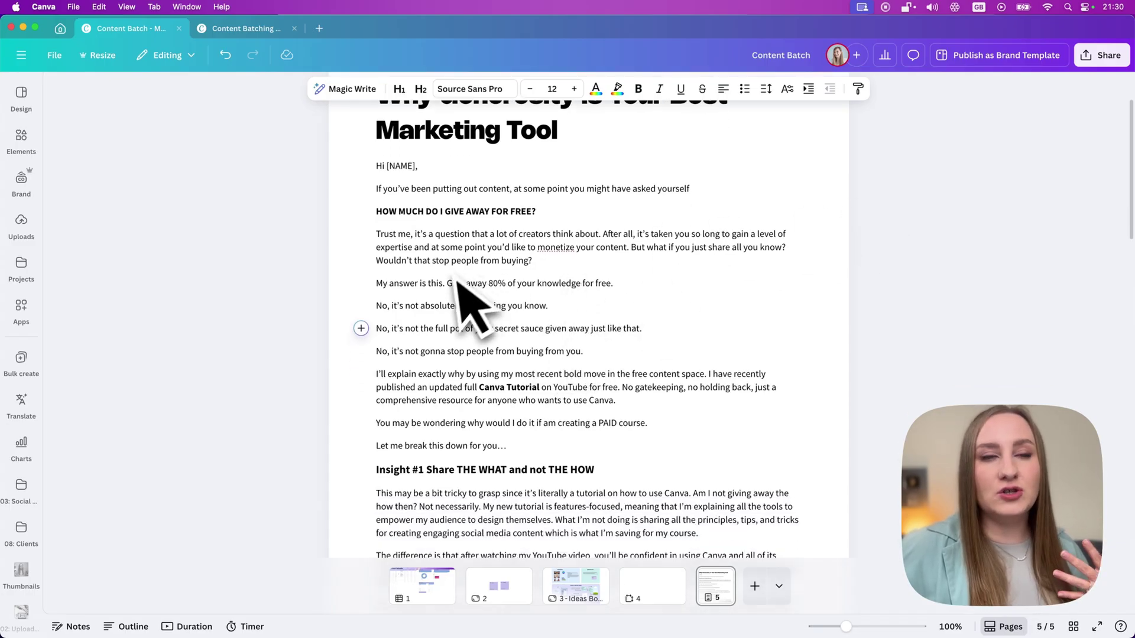
pyautogui.scroll(3, 468, 303)
# Step: Select the newsletter text and submit a custom AI prompt asking for 20 subject line ideas
pyautogui.click(436, 229)
pyautogui.tripleClick(436, 229)
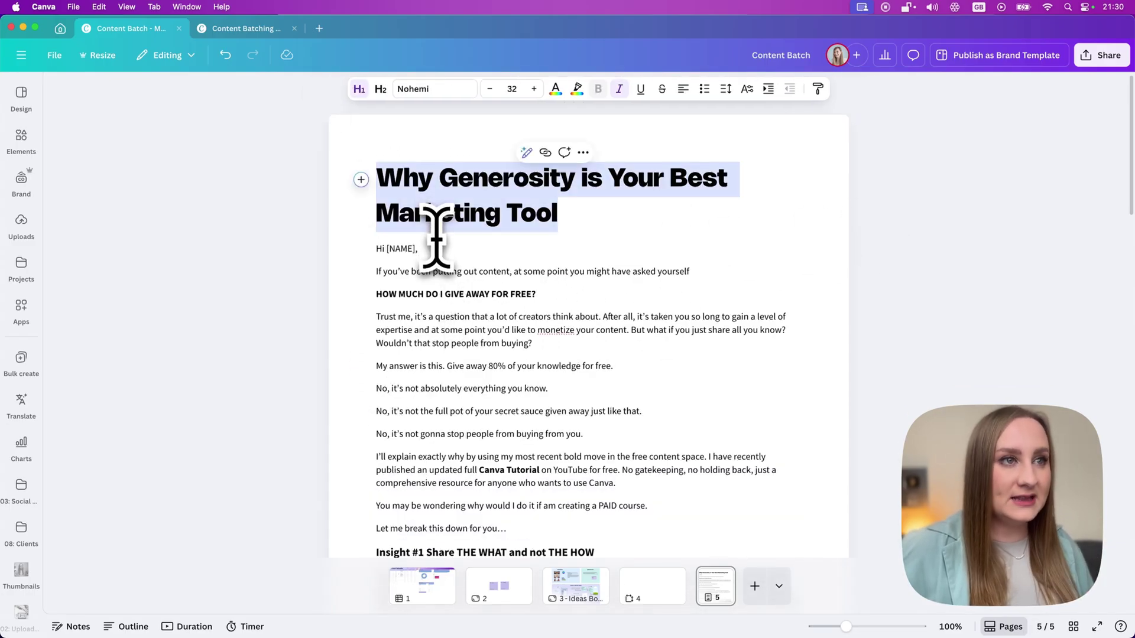
pyautogui.moveTo(438, 272); pyautogui.dragTo(689, 634)
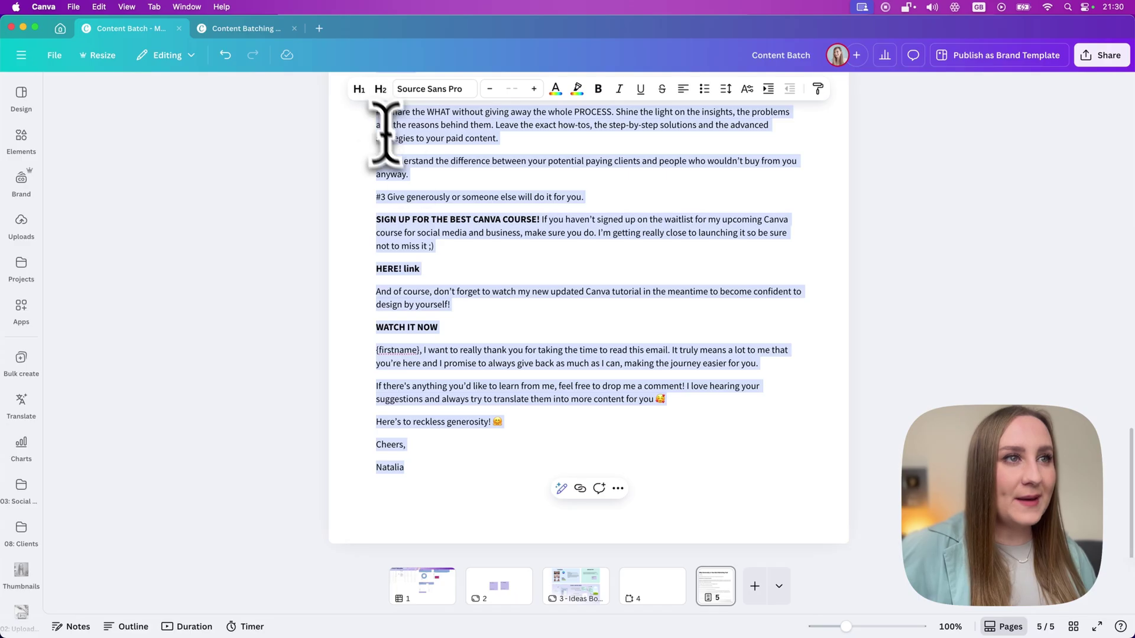
pyautogui.click(561, 489)
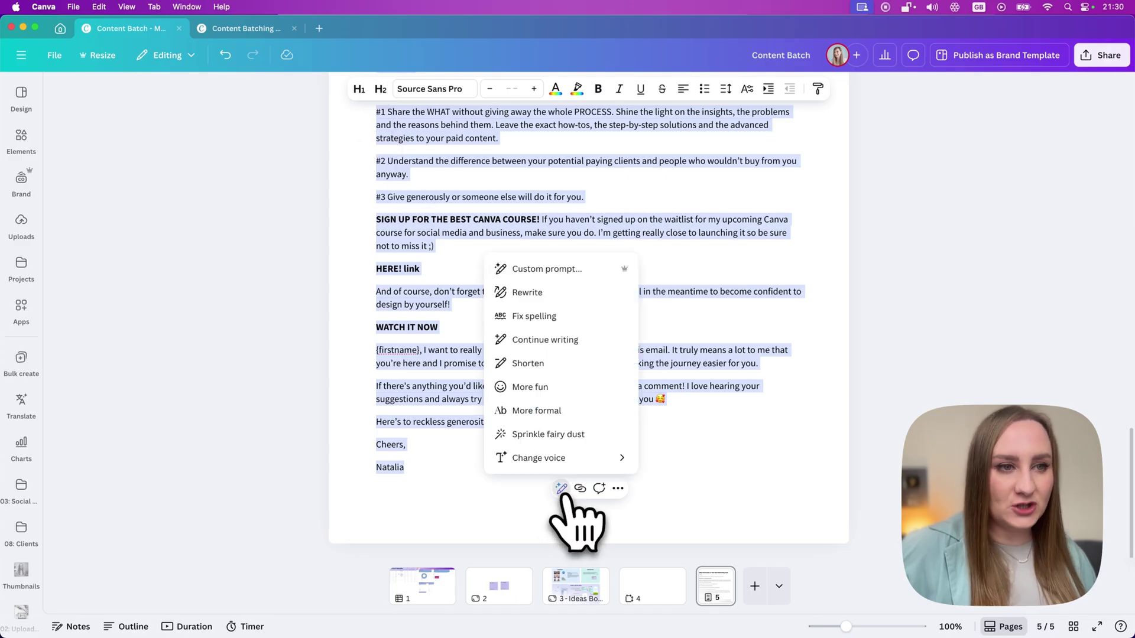
pyautogui.click(549, 269)
pyautogui.press('super+v')
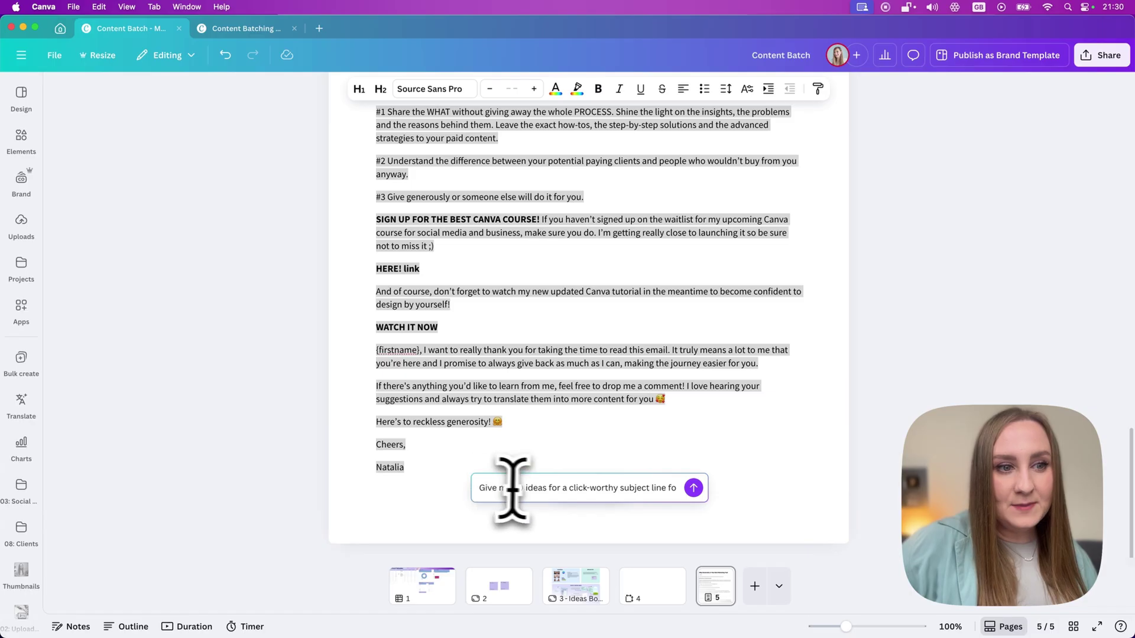
pyautogui.moveTo(672, 494); pyautogui.dragTo(714, 520)
pyautogui.click(661, 481)
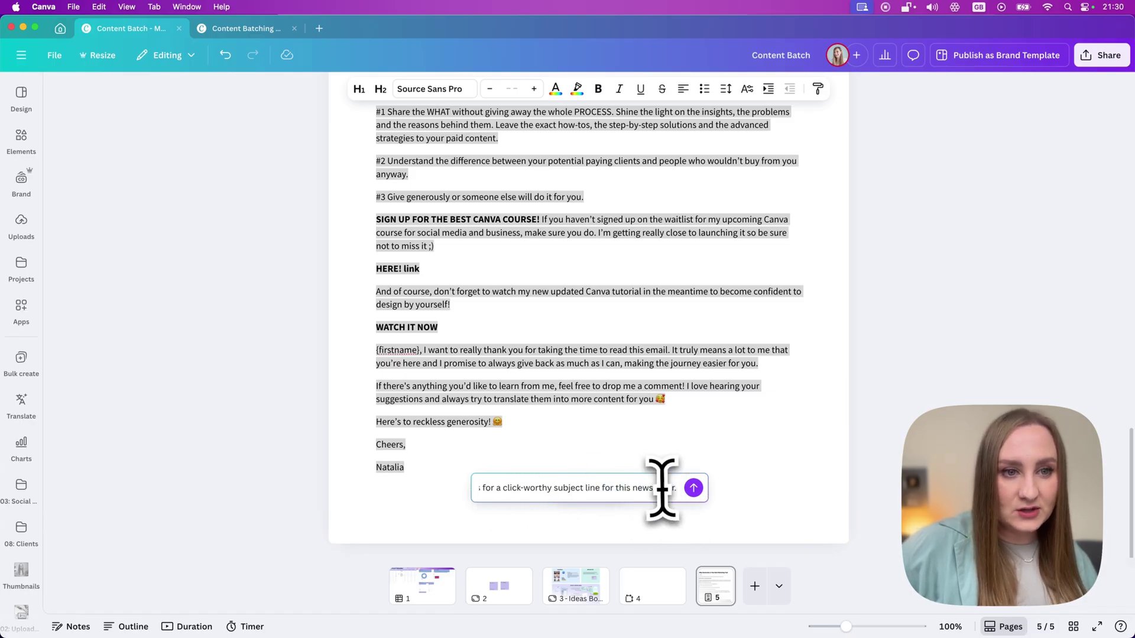
pyautogui.click(694, 488)
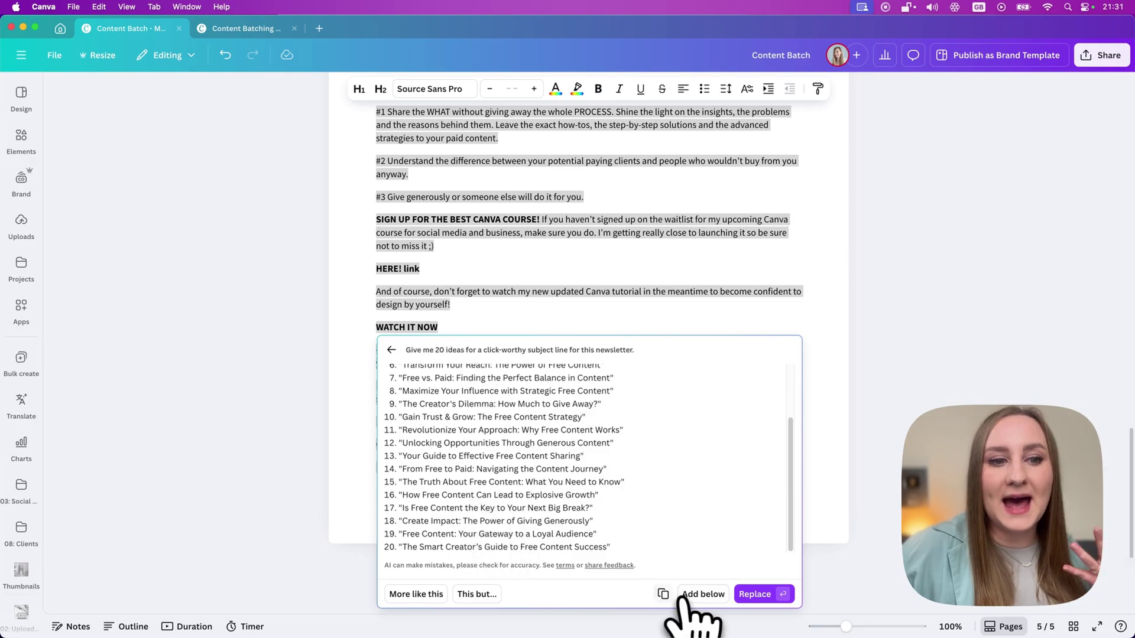
# Step: Insert the 20 generated headline ideas as a numbered list below the sign-off
pyautogui.click(703, 594)
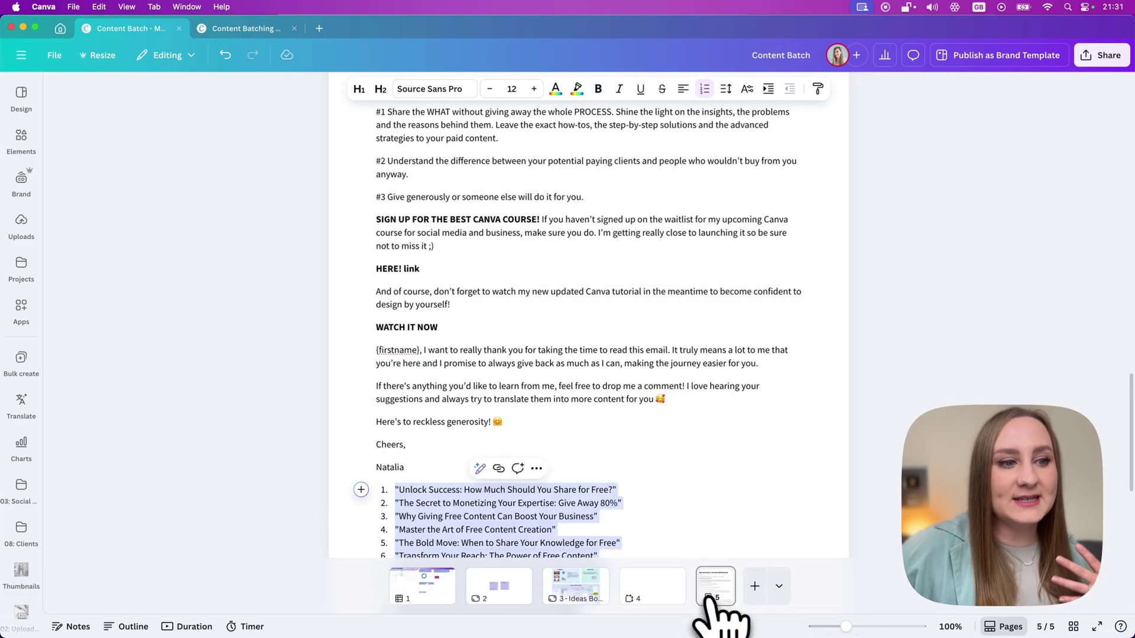
pyautogui.scroll(-5, 558, 443)
pyautogui.moveTo(666, 518); pyautogui.dragTo(488, 237)
pyautogui.click(464, 236)
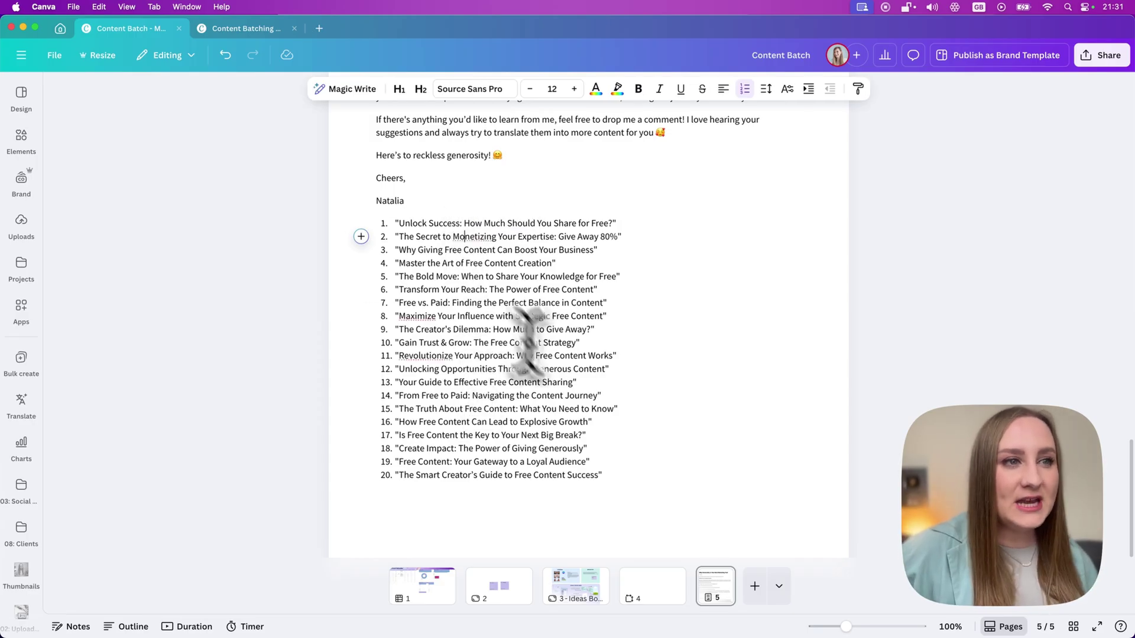
# Step: Insert the first hello friend banner design from Projects into the newsletter
pyautogui.scroll(20, 555, 242)
pyautogui.click(408, 248)
pyautogui.click(29, 269)
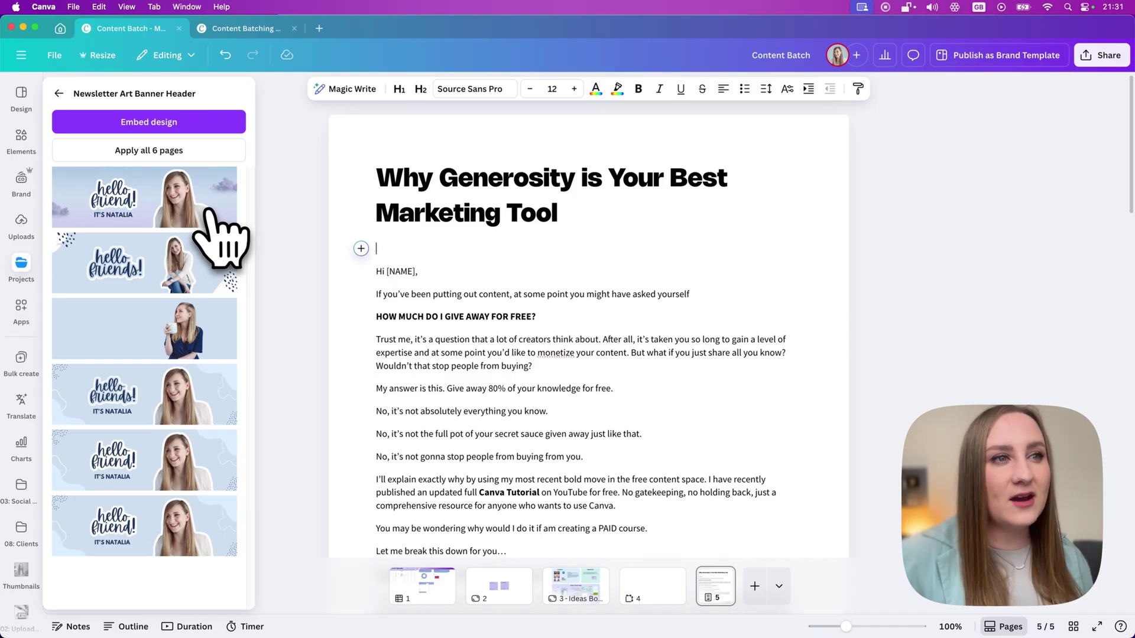
pyautogui.click(189, 207)
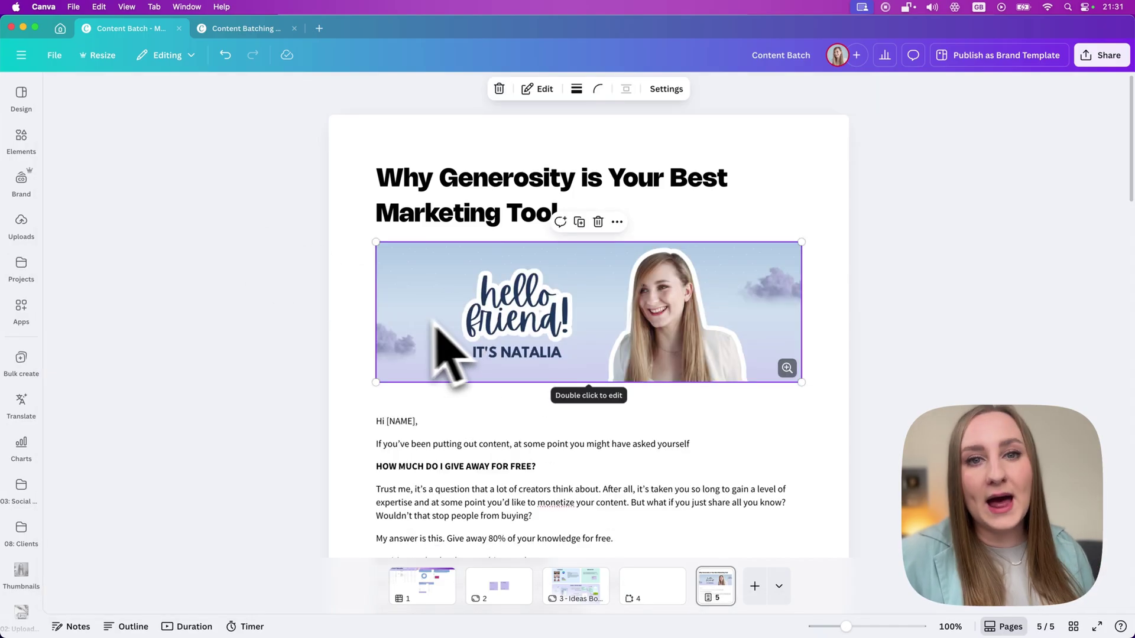
# Step: Move the hello friend image above the Why Generosity title and set it as the page banner
pyautogui.rightClick(481, 323)
pyautogui.click(425, 309)
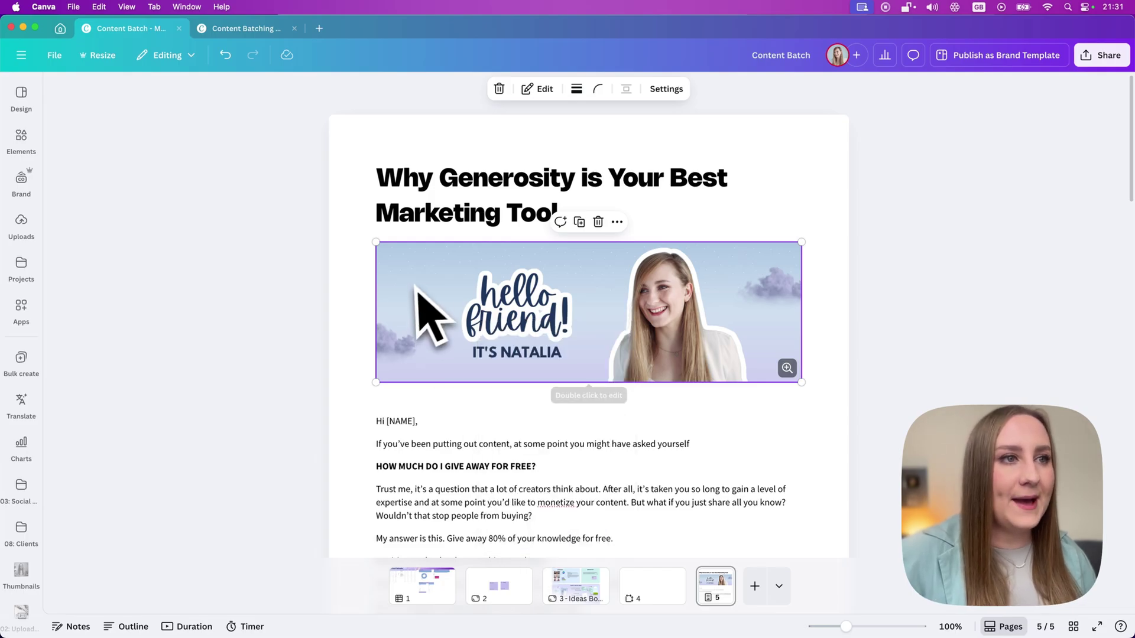
pyautogui.moveTo(425, 309); pyautogui.dragTo(410, 185)
pyautogui.rightClick(413, 189)
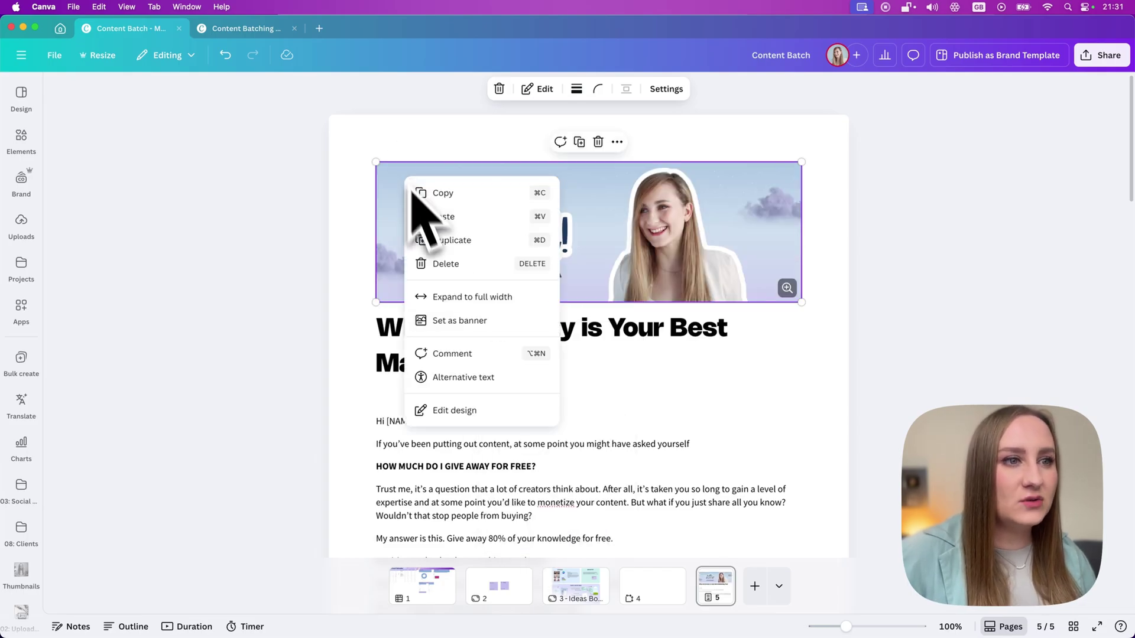
pyautogui.click(477, 324)
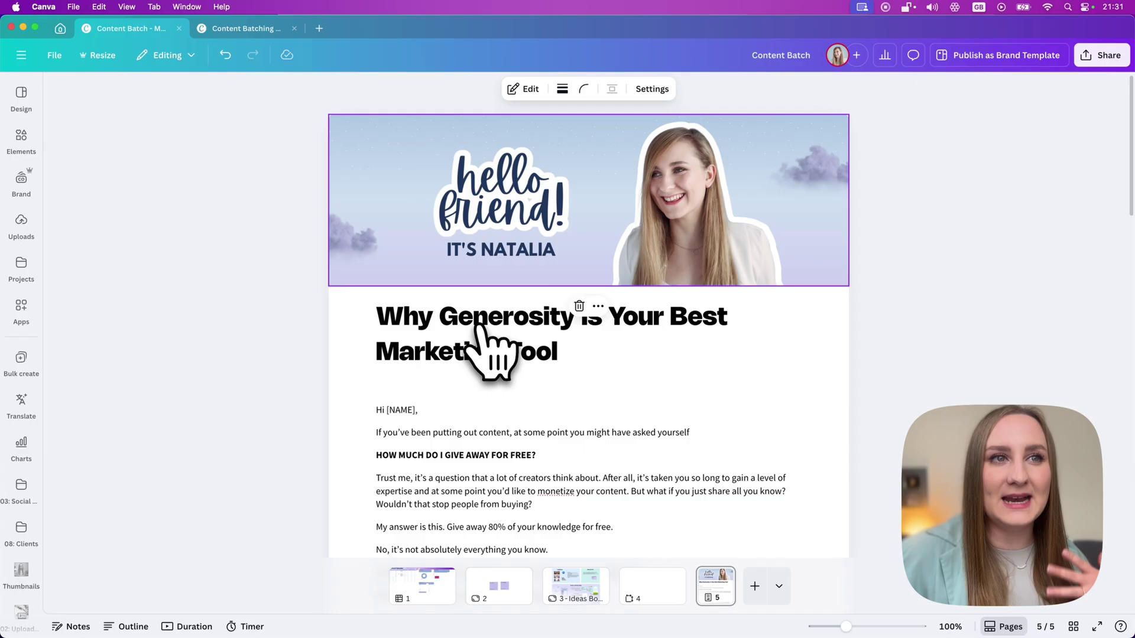
pyautogui.click(578, 372)
pyautogui.scroll(-1, 554, 381)
pyautogui.click(535, 362)
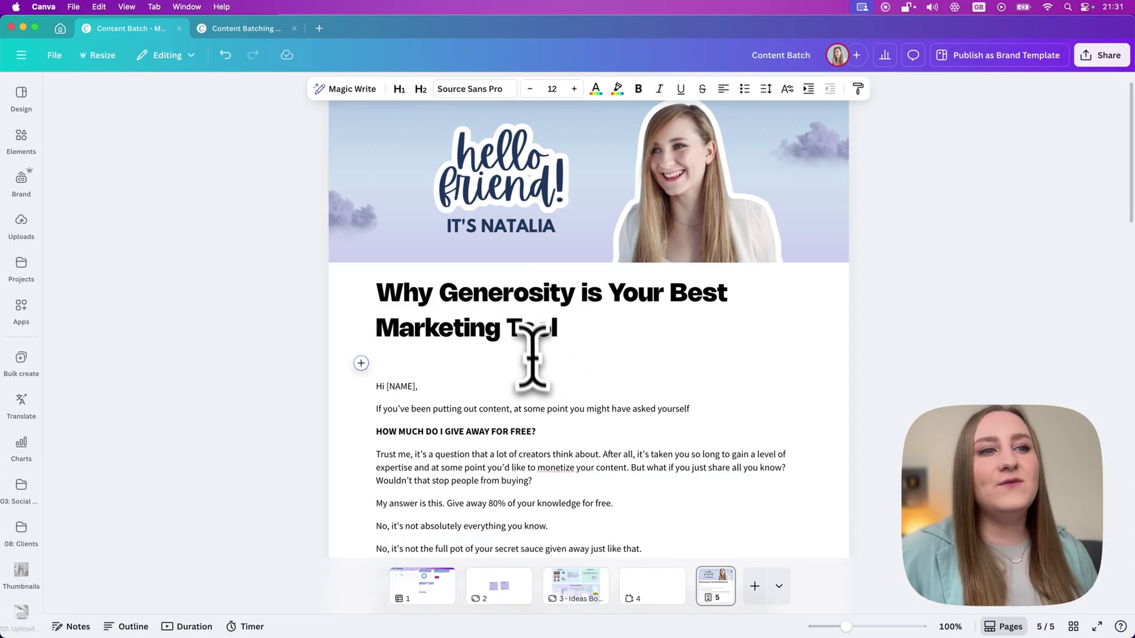
pyautogui.scroll(-1, 615, 354)
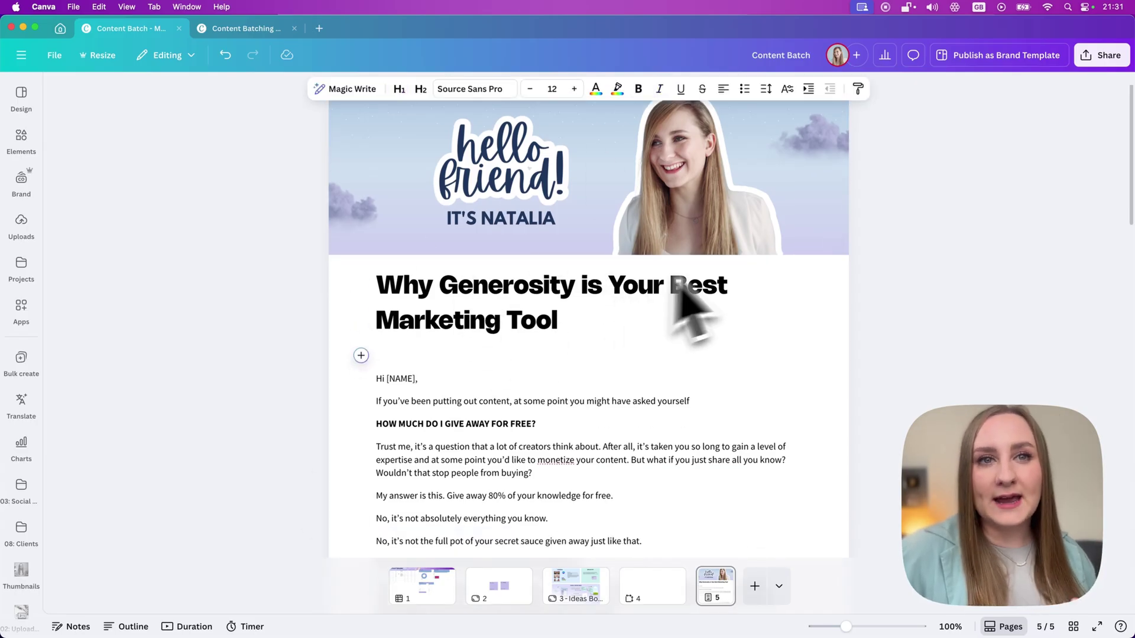
pyautogui.scroll(-5, 527, 405)
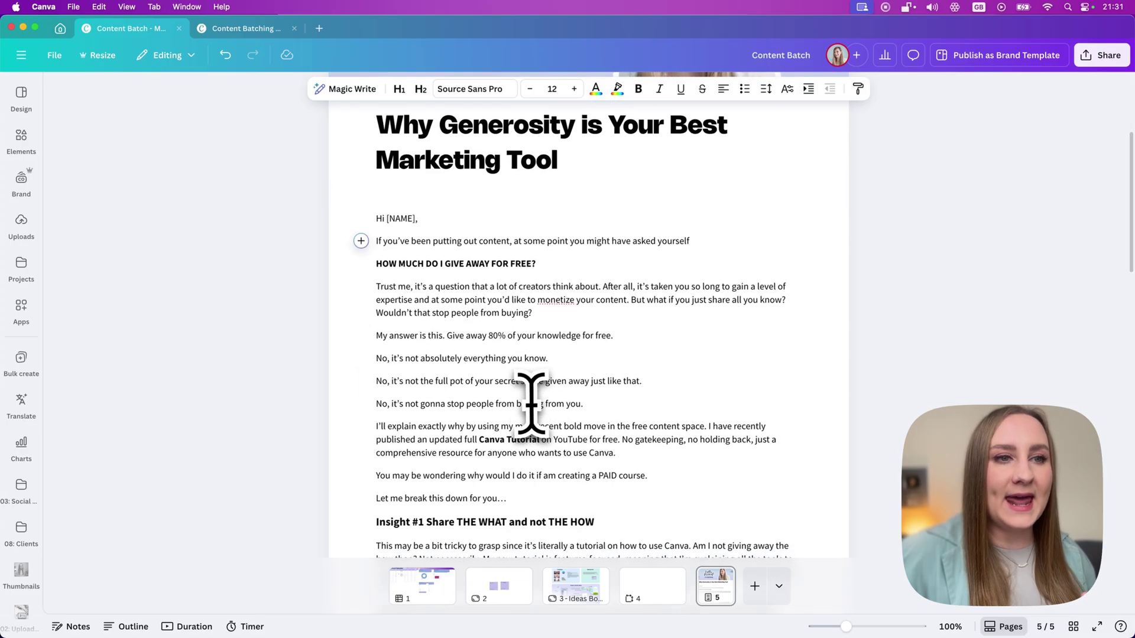
pyautogui.scroll(6, 501, 437)
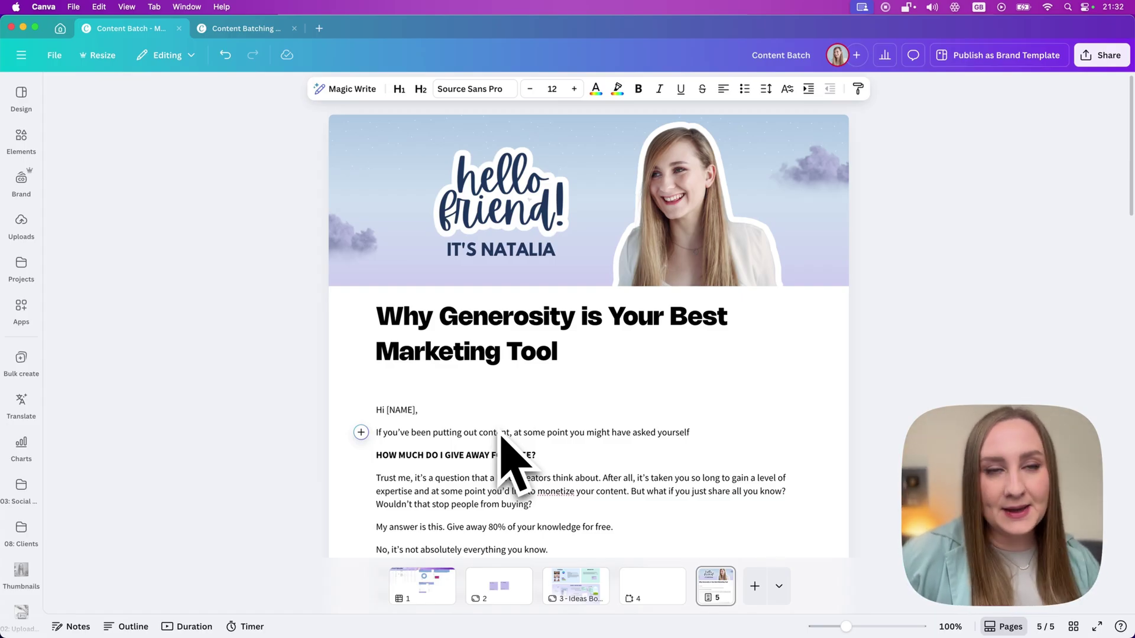
# Step: Highlight the 'The truth is that nowadays' paragraph in light green
pyautogui.scroll(-6, 520, 407)
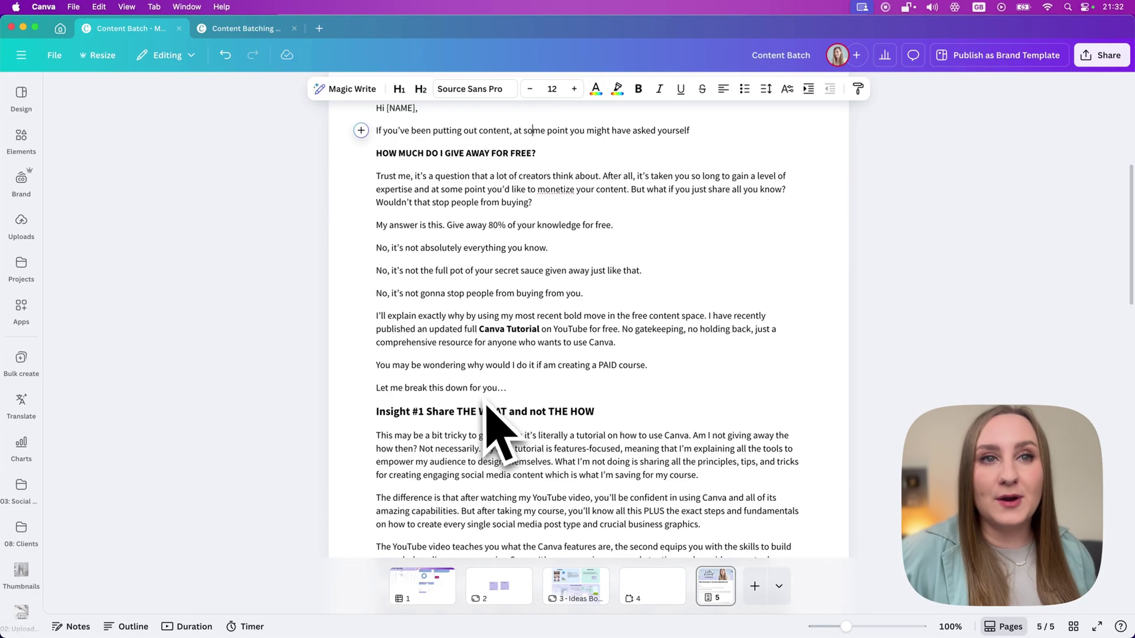
pyautogui.scroll(-1, 501, 387)
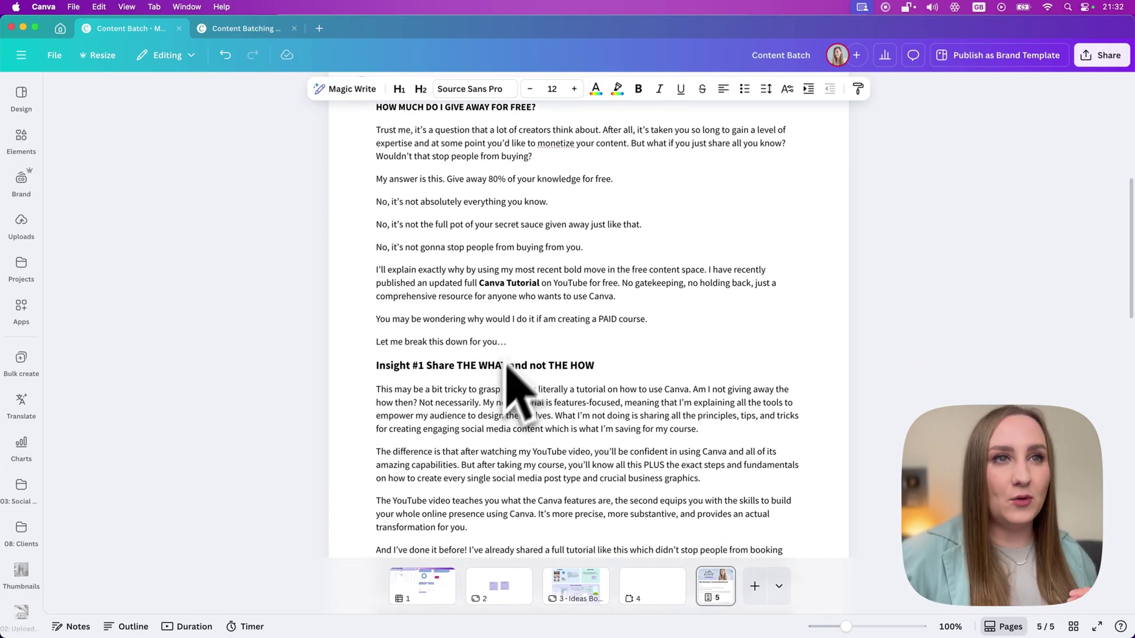
pyautogui.scroll(-1, 630, 278)
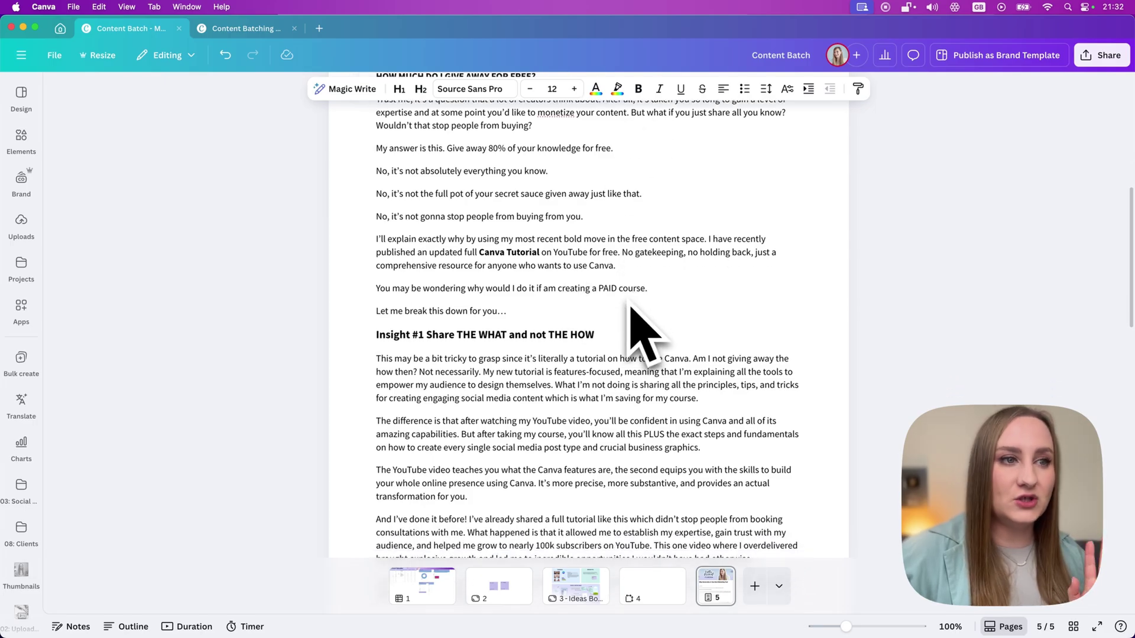
pyautogui.scroll(1, 632, 307)
pyautogui.scroll(-2, 631, 307)
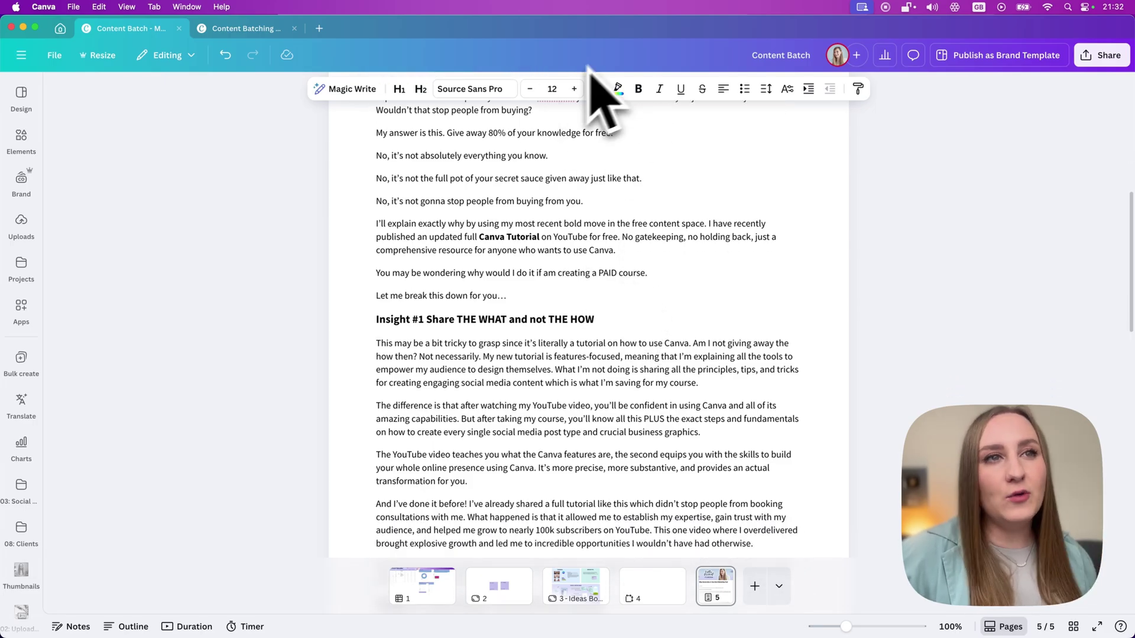
pyautogui.scroll(-5, 553, 255)
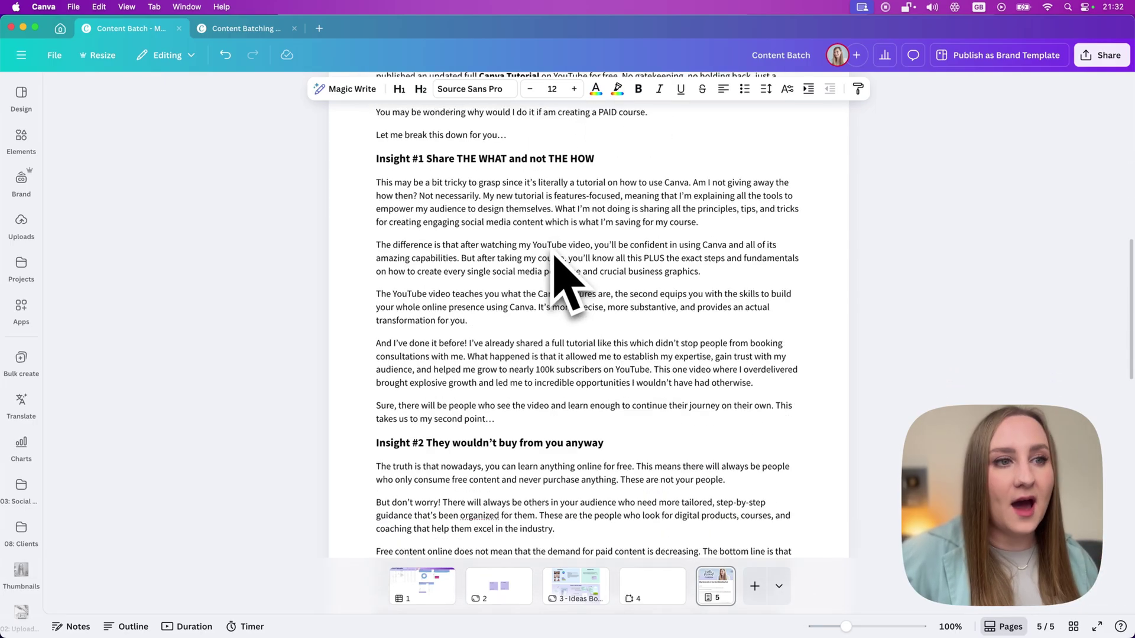
pyautogui.scroll(-5, 553, 255)
pyautogui.moveTo(376, 303); pyautogui.dragTo(792, 314)
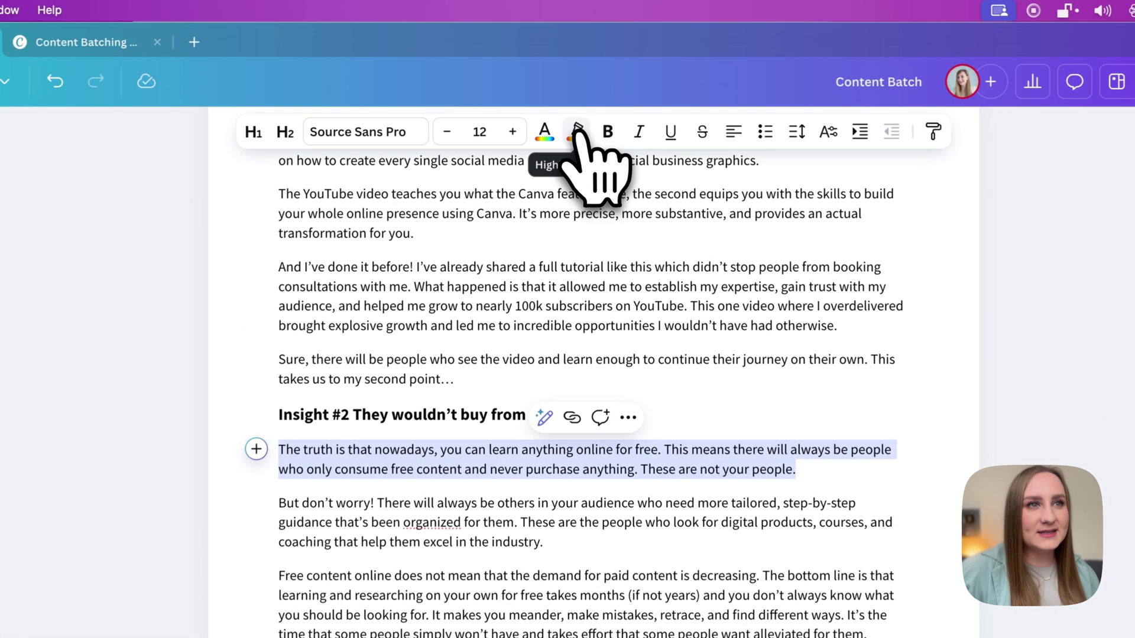
pyautogui.click(578, 89)
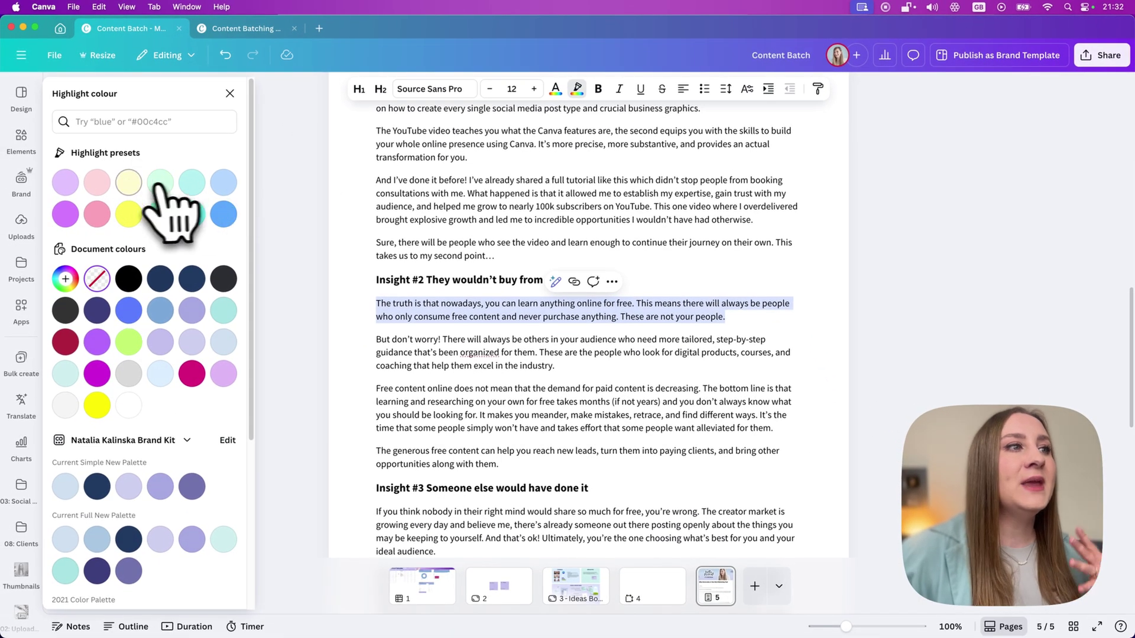
pyautogui.click(160, 183)
pyautogui.click(464, 387)
# Step: Apply the same light green highlight to the 'If you think nobody' and 'When you treat free content' paragraphs
pyautogui.scroll(-5, 464, 387)
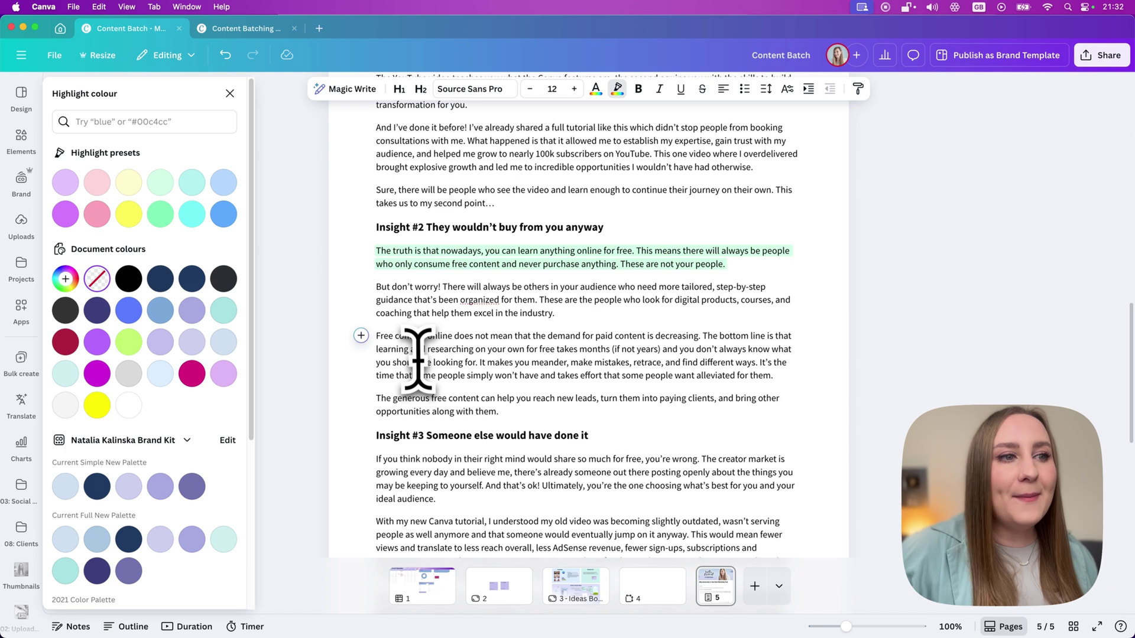
pyautogui.moveTo(377, 348)
pyautogui.mouseDown()
pyautogui.moveTo(468, 387)
pyautogui.moveTo(435, 393)
pyautogui.moveTo(380, 375)
pyautogui.moveTo(374, 349)
pyautogui.mouseUp()
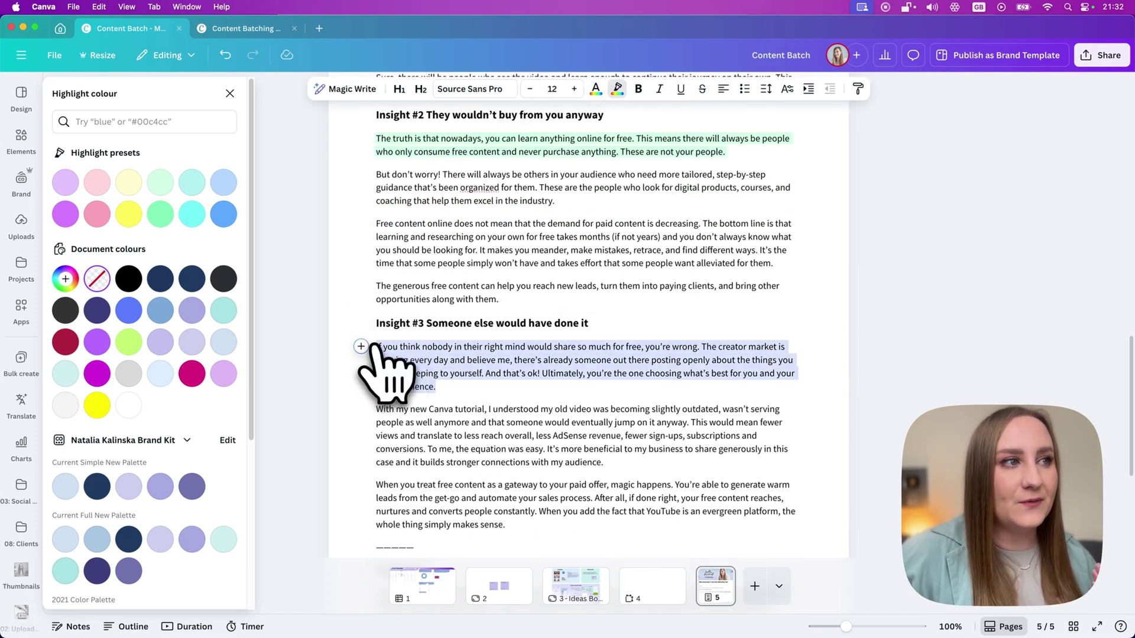
pyautogui.click(160, 182)
pyautogui.moveTo(420, 409); pyautogui.dragTo(467, 422)
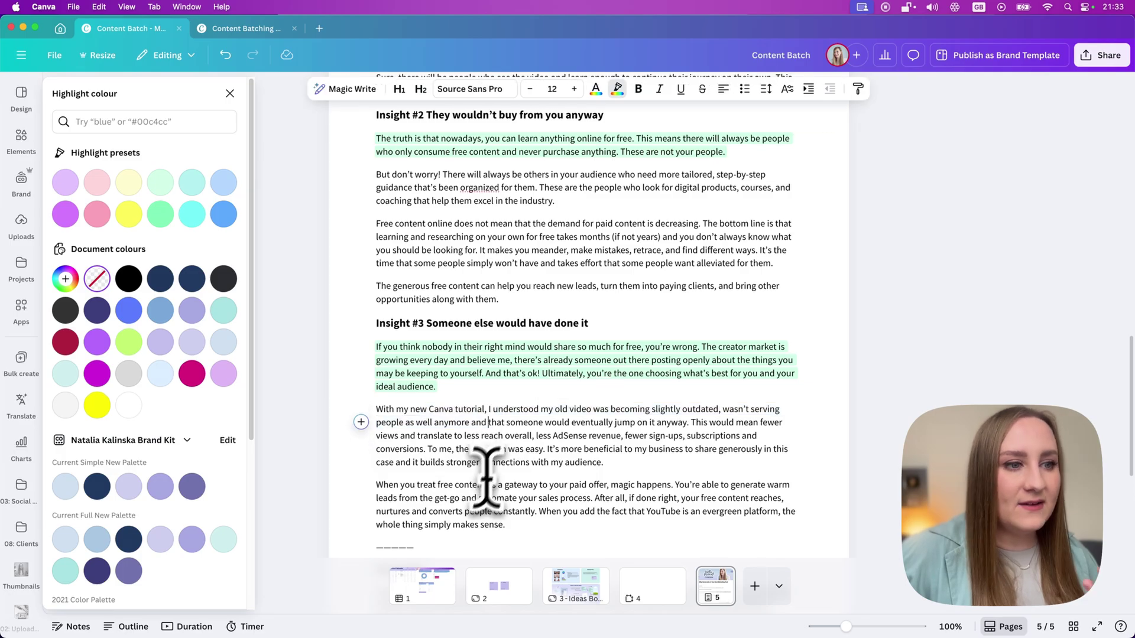
pyautogui.moveTo(512, 529); pyautogui.dragTo(364, 479)
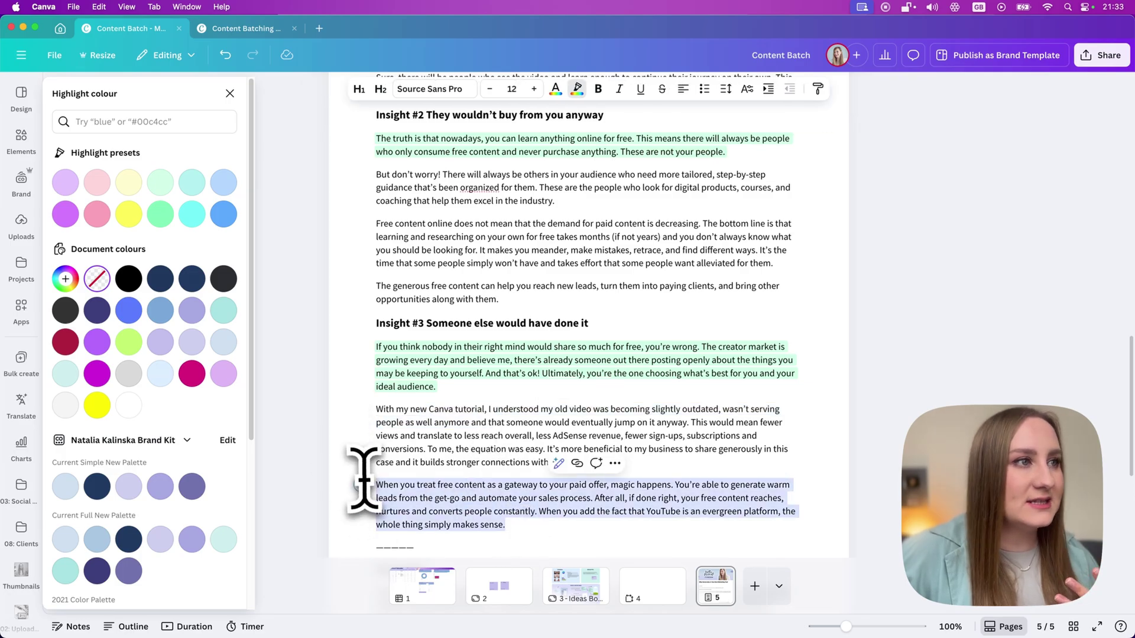
pyautogui.click(160, 183)
pyautogui.click(502, 322)
pyautogui.scroll(3, 508, 284)
pyautogui.scroll(2, 373, 160)
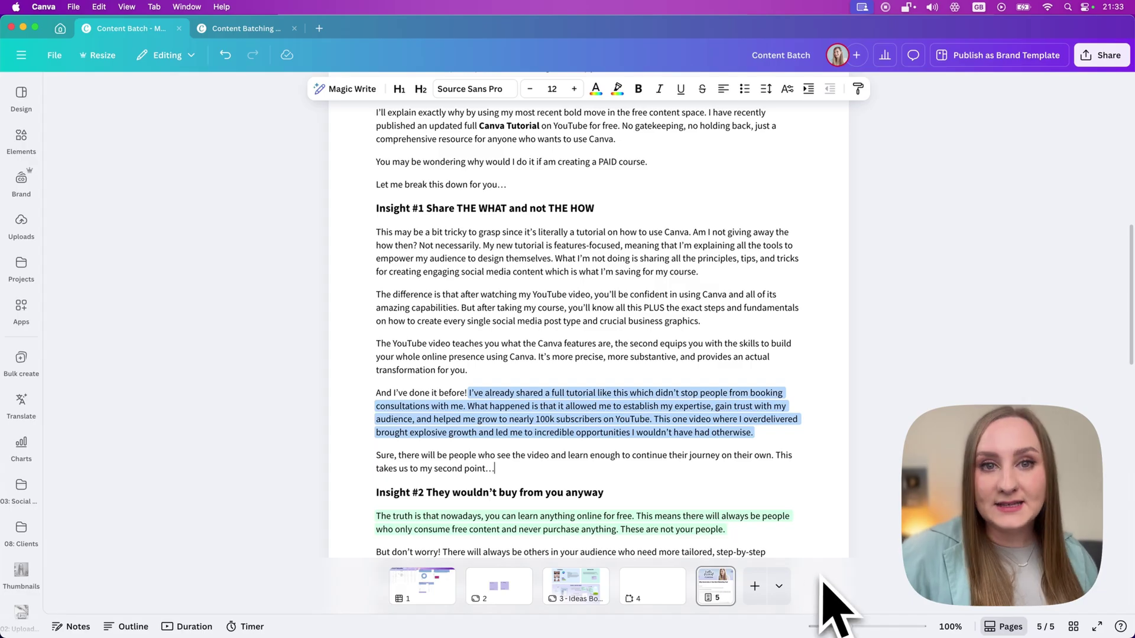
# Step: Add a blank Instagram Post page and fill it with the first Instagram Carousel brand template slide
pyautogui.click(782, 587)
pyautogui.click(780, 473)
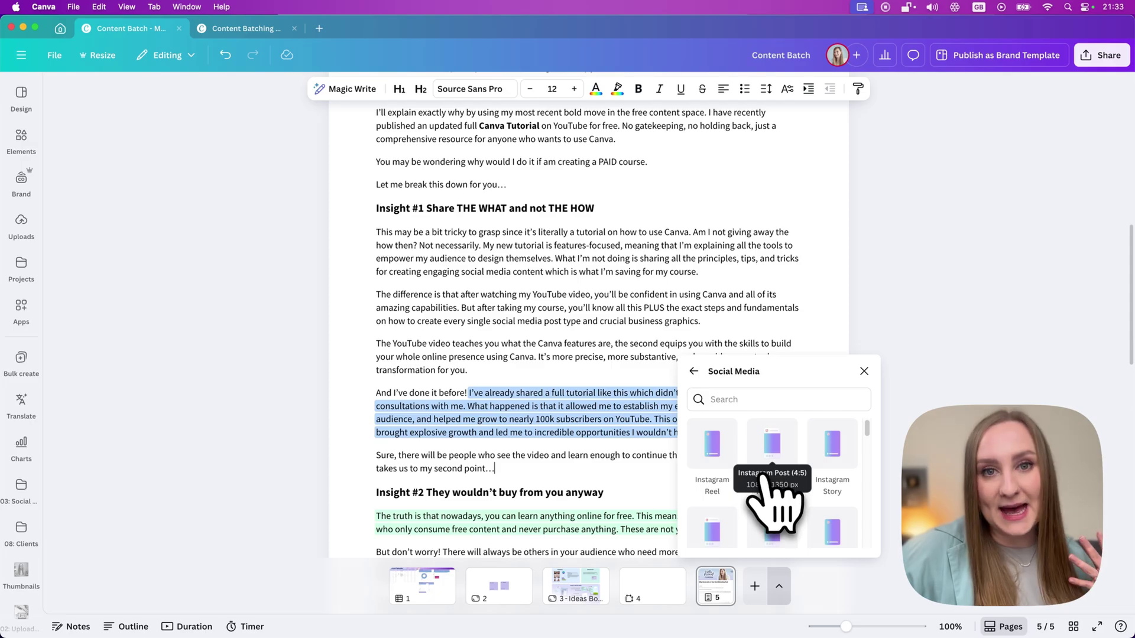
pyautogui.click(767, 475)
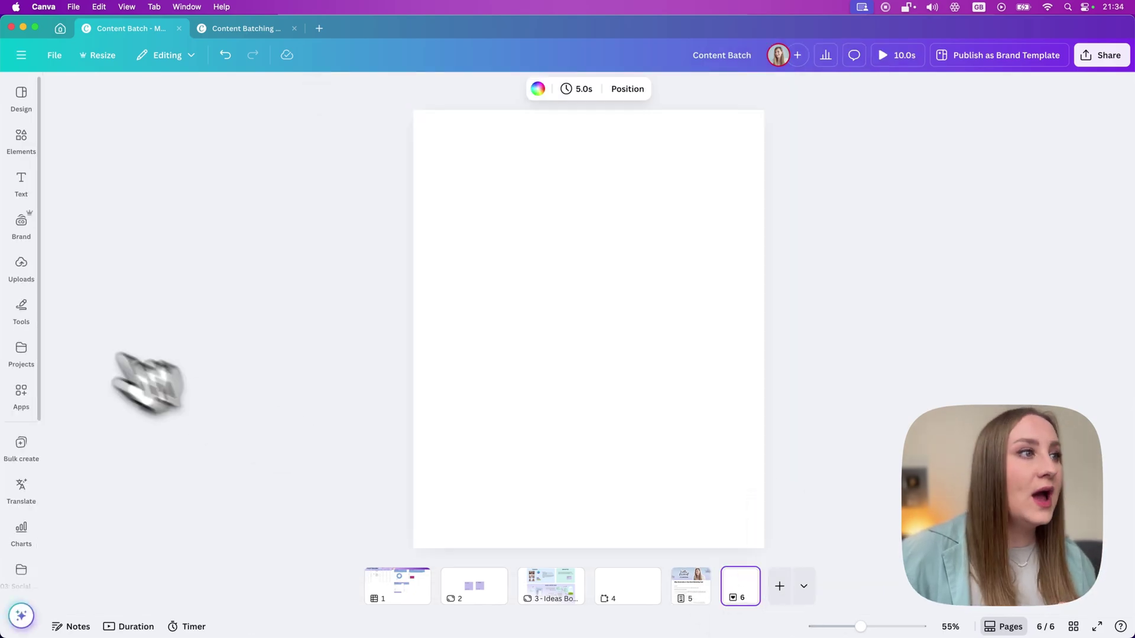
pyautogui.click(24, 223)
pyautogui.click(112, 142)
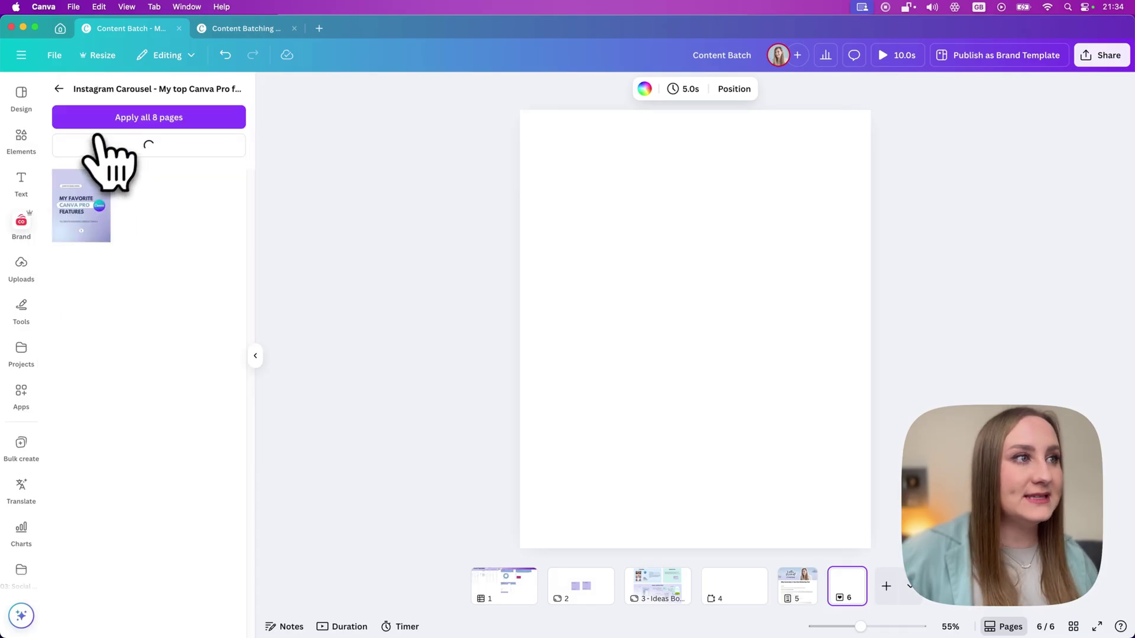
pyautogui.click(95, 220)
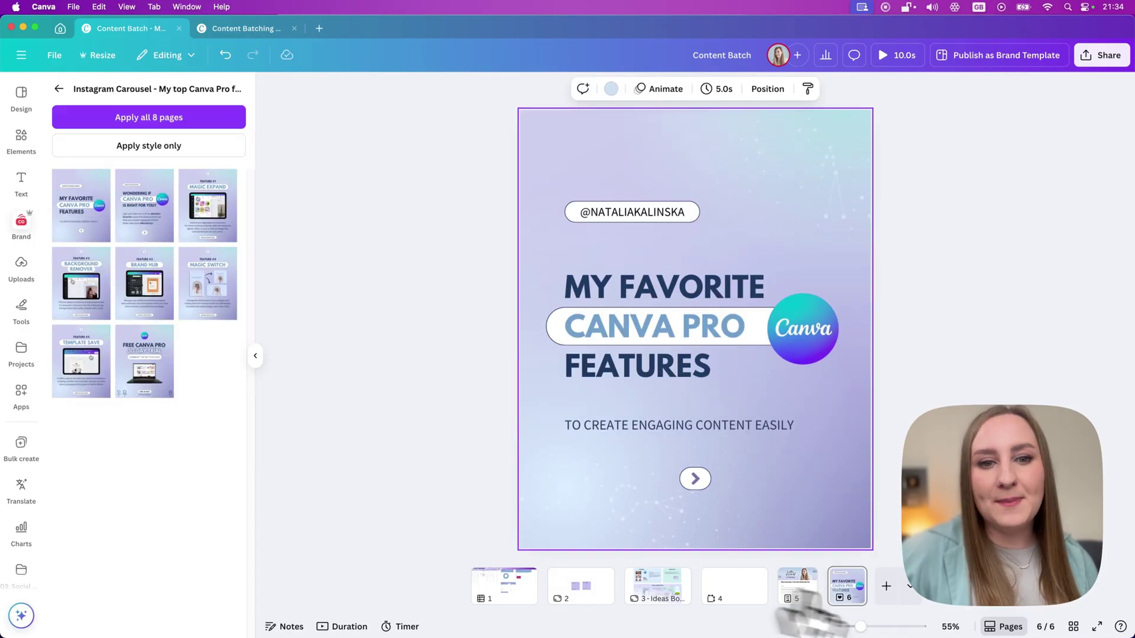
# Step: Add more pages with the next carousel slides, then review pages 6 through 9
pyautogui.click(890, 587)
pyautogui.click(148, 220)
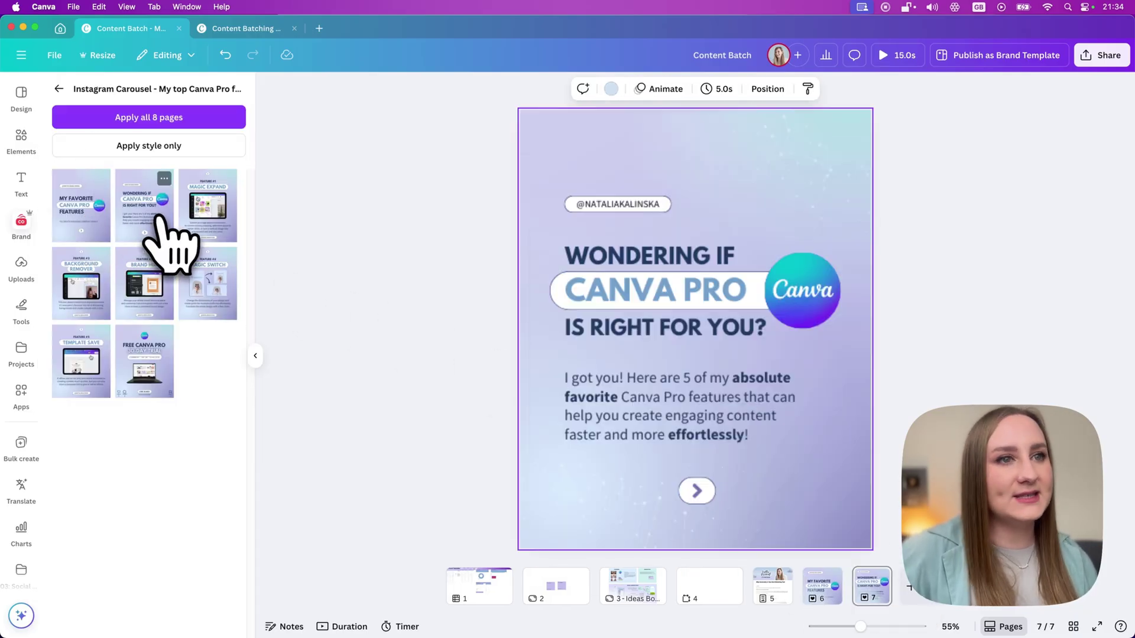
pyautogui.click(913, 588)
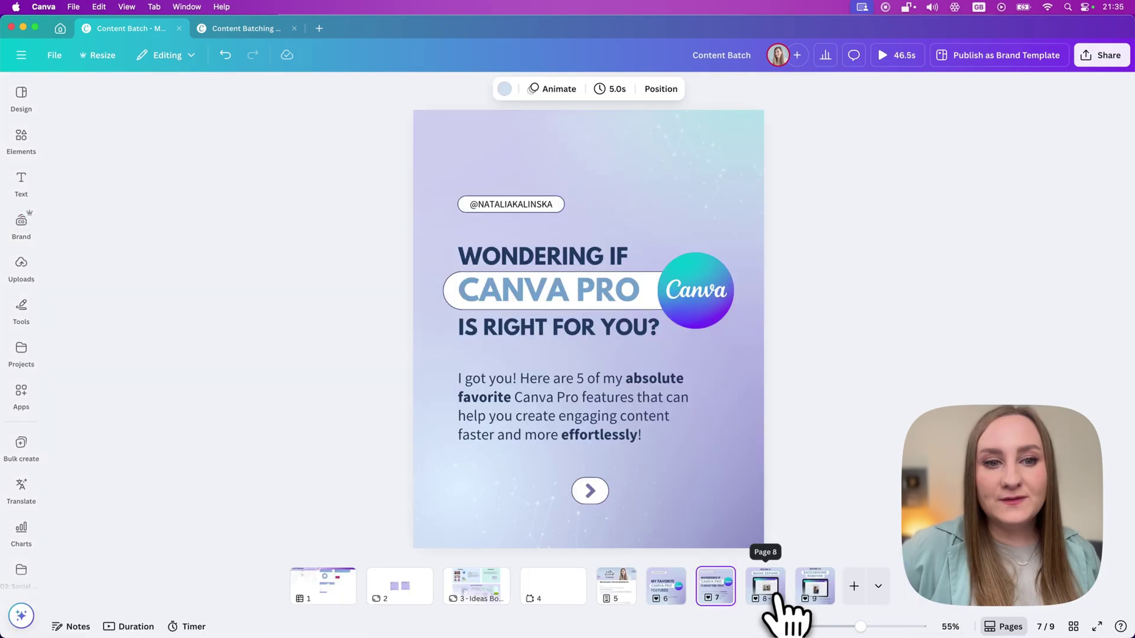
pyautogui.click(771, 594)
pyautogui.click(814, 591)
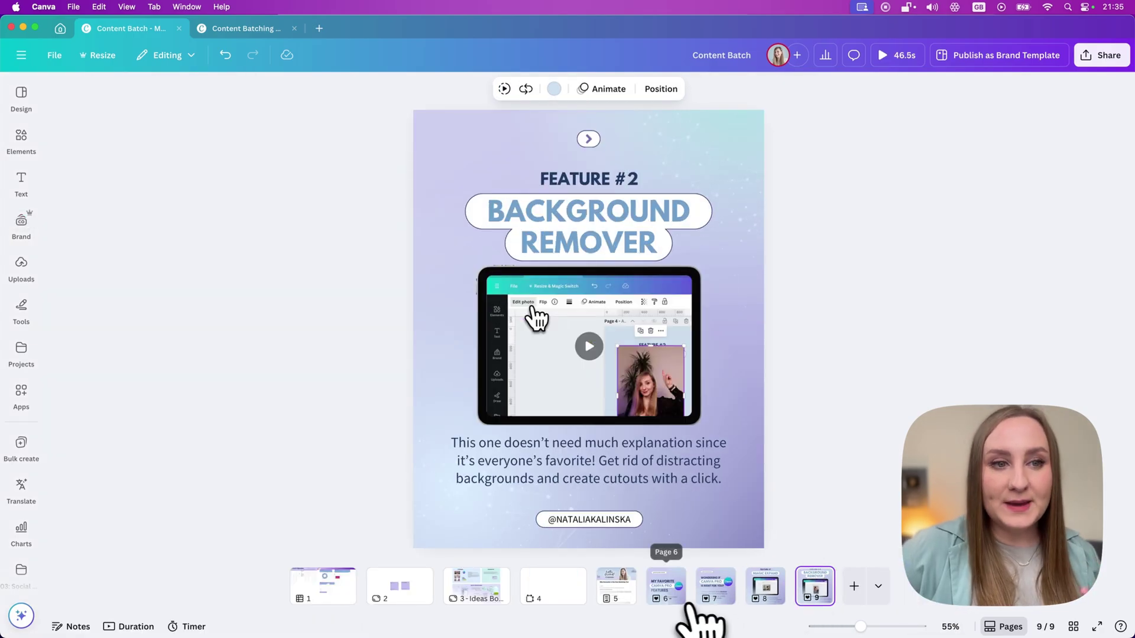
pyautogui.click(680, 594)
pyautogui.click(769, 595)
pyautogui.click(802, 597)
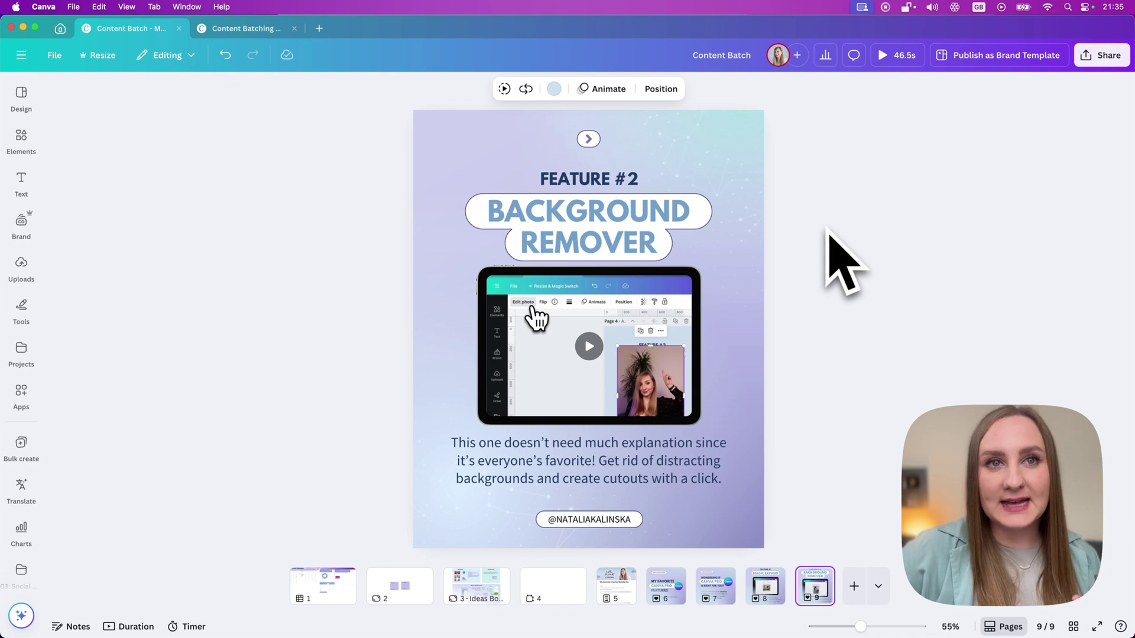
# Step: Review the newsletter on page 5 and the Wondering if Canva Pro slide
pyautogui.click(617, 585)
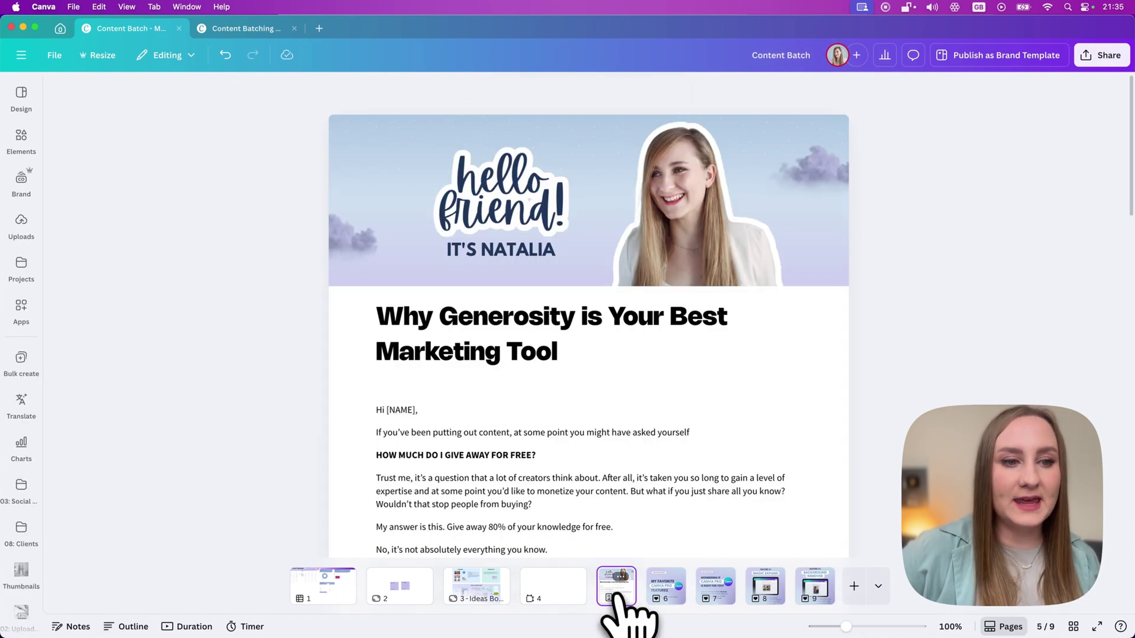
pyautogui.scroll(-3, 514, 464)
pyautogui.scroll(-6, 524, 497)
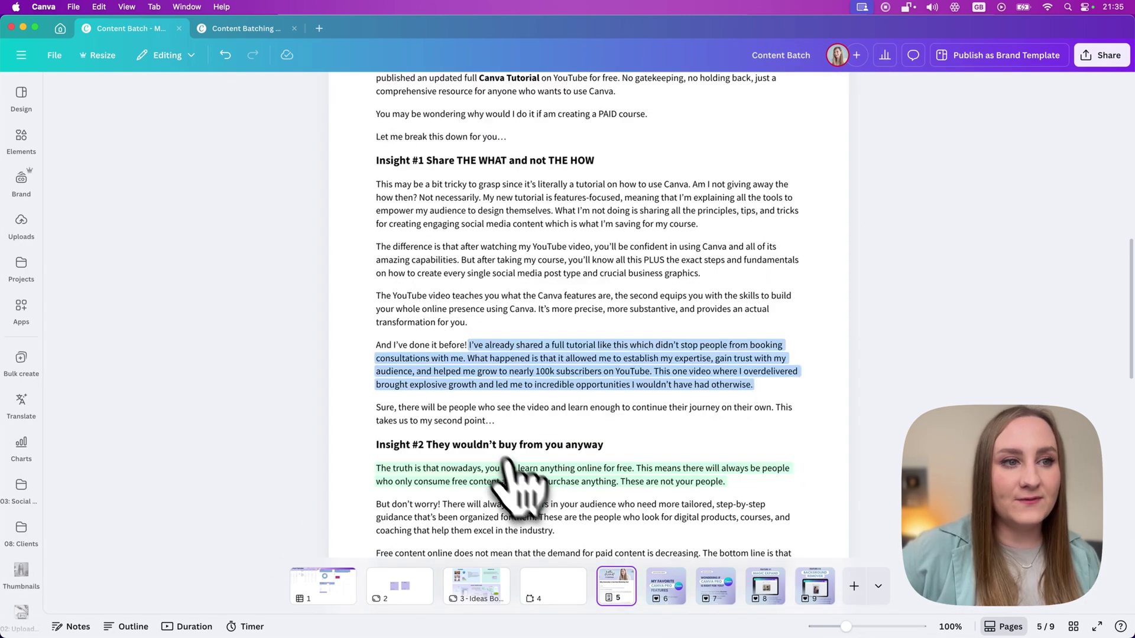
pyautogui.click(464, 340)
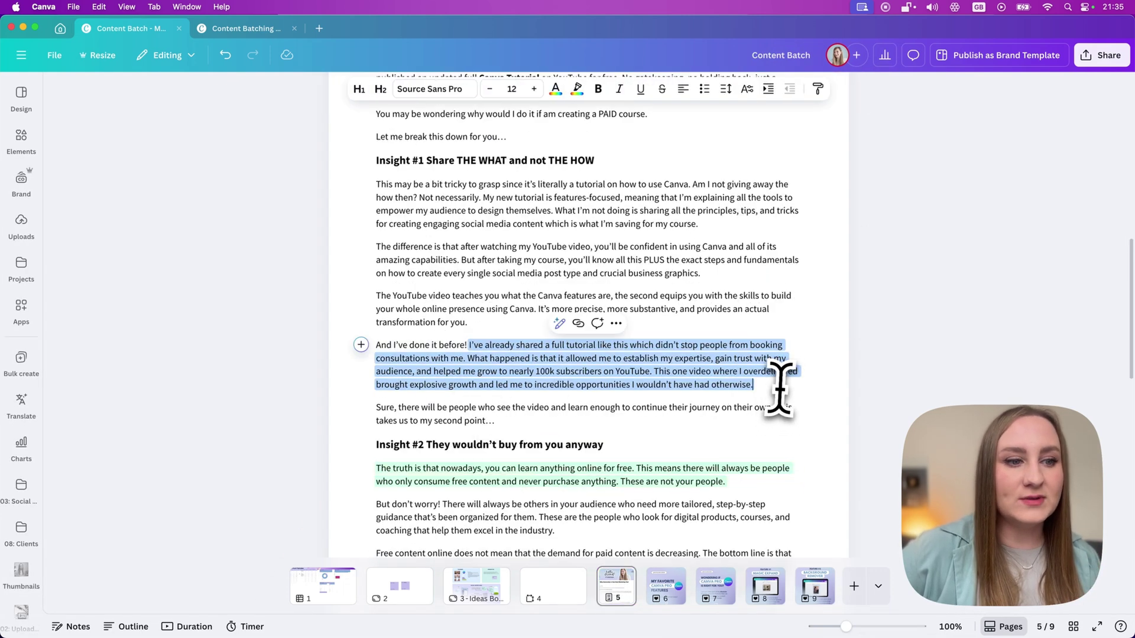
pyautogui.click(703, 598)
pyautogui.click(495, 435)
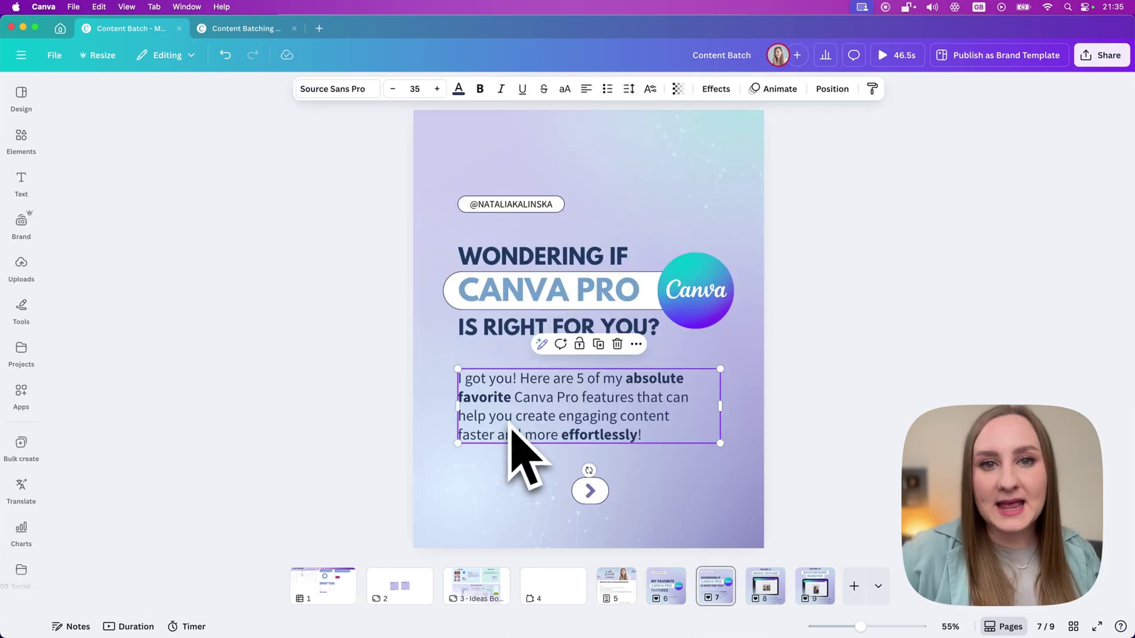
# Step: Select the Canva logo on the whiteboard and paste a copy onto the My Favorite Canva Pro Features slide
pyautogui.click(473, 597)
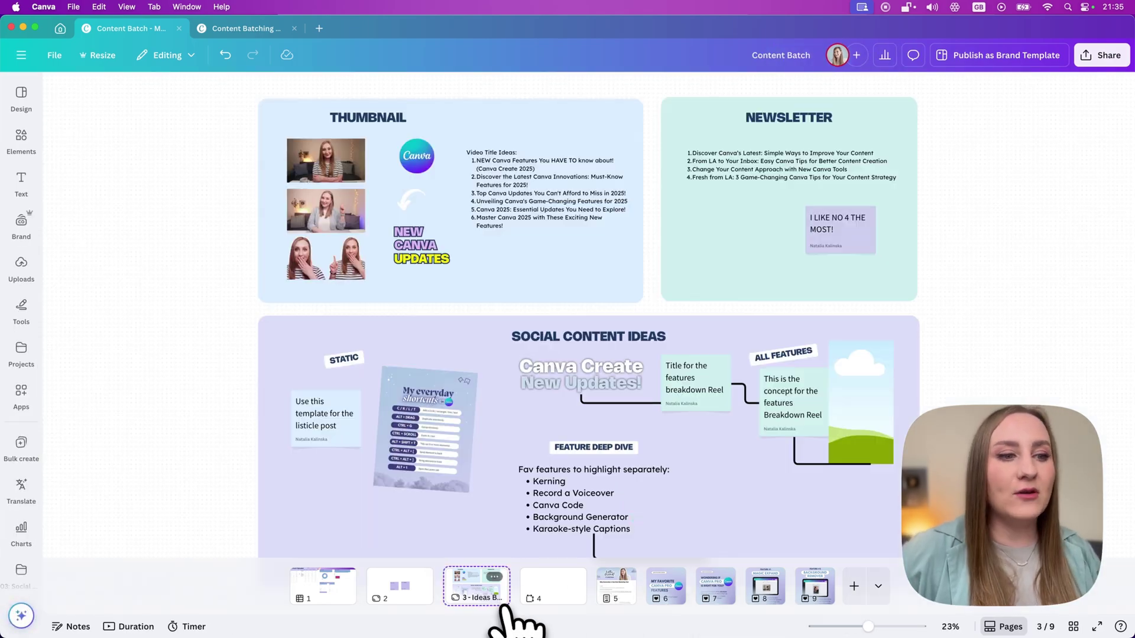
pyautogui.click(432, 167)
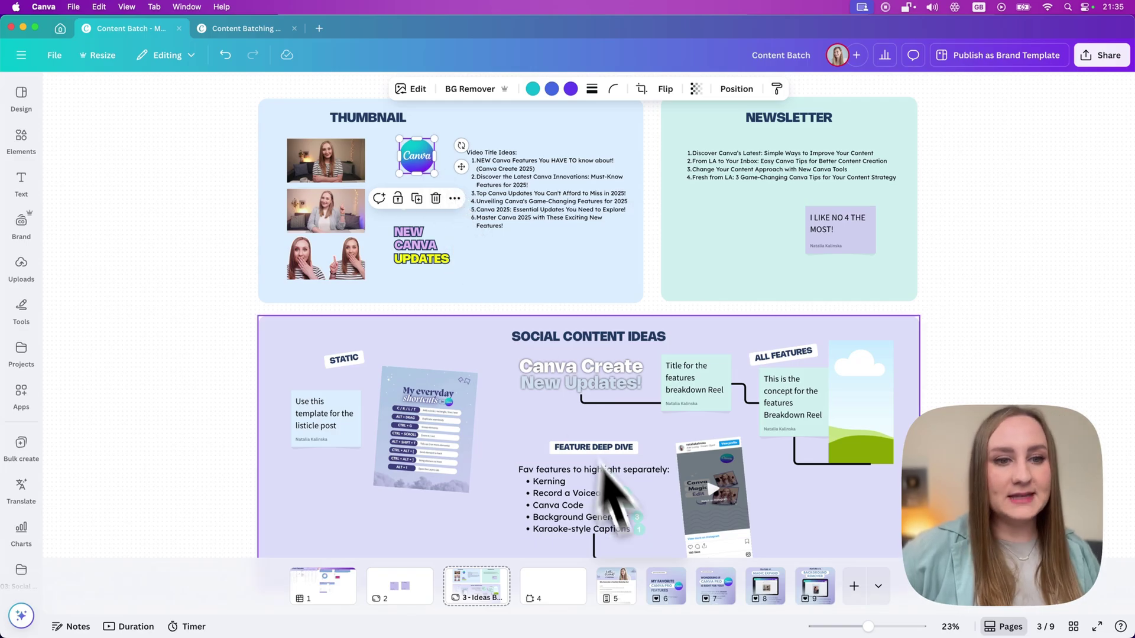
pyautogui.click(674, 588)
pyautogui.click(712, 322)
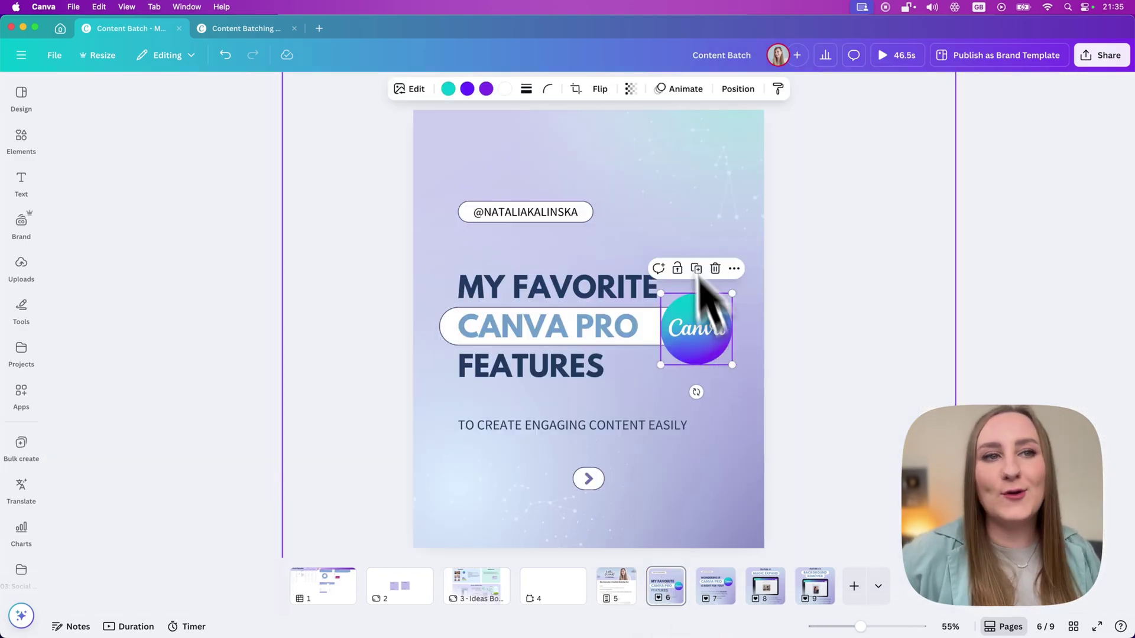
pyautogui.hotkey('ctrl', 'v')
pyautogui.moveTo(483, 159); pyautogui.dragTo(724, 596)
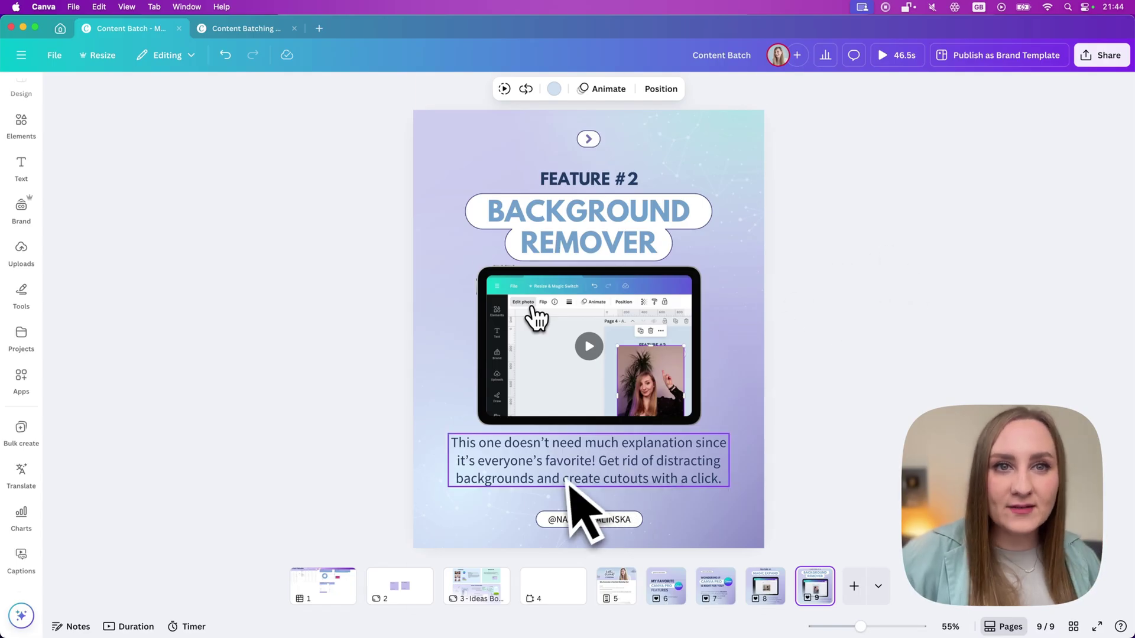
# Step: Insert a new doc page, move it to the end, and head it 'Script for Reel'
pyautogui.click(616, 588)
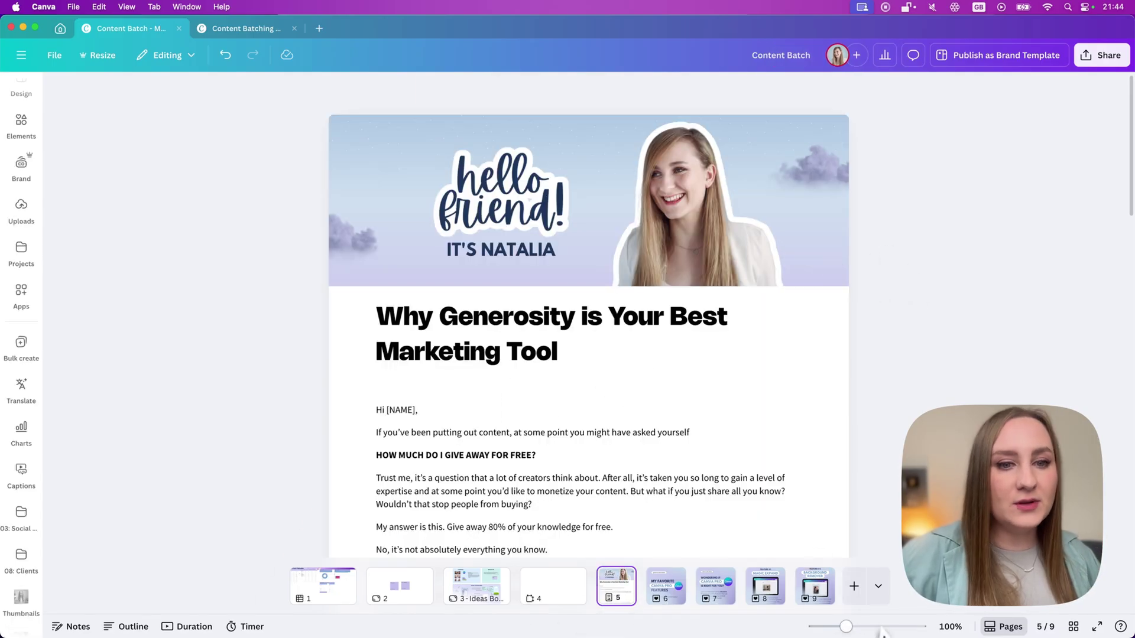
pyautogui.click(779, 594)
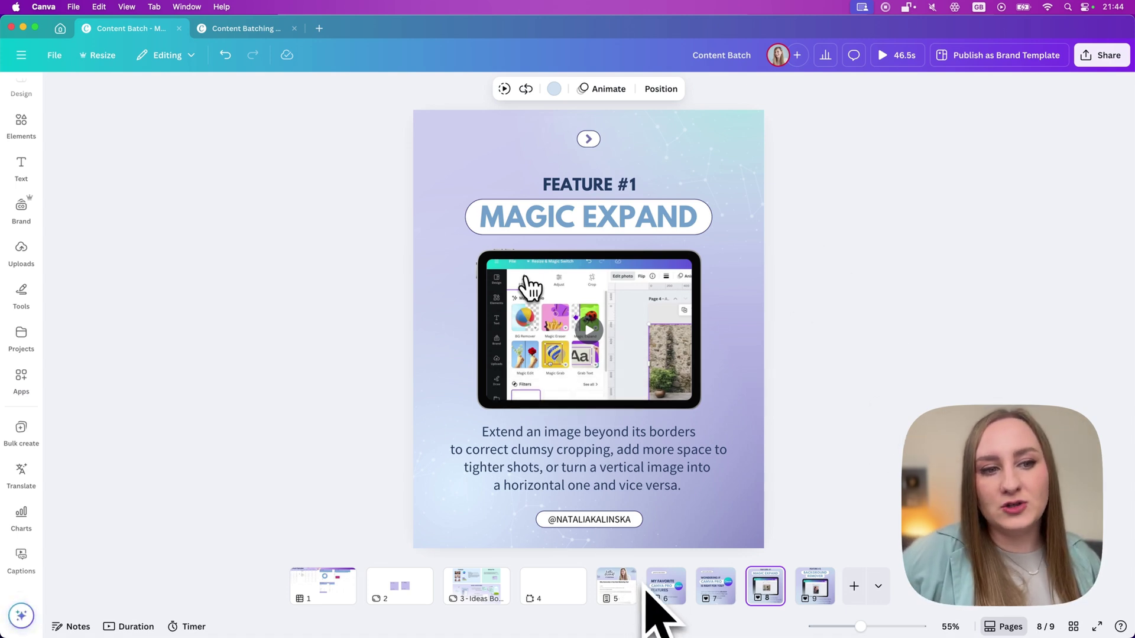
pyautogui.moveTo(641, 584)
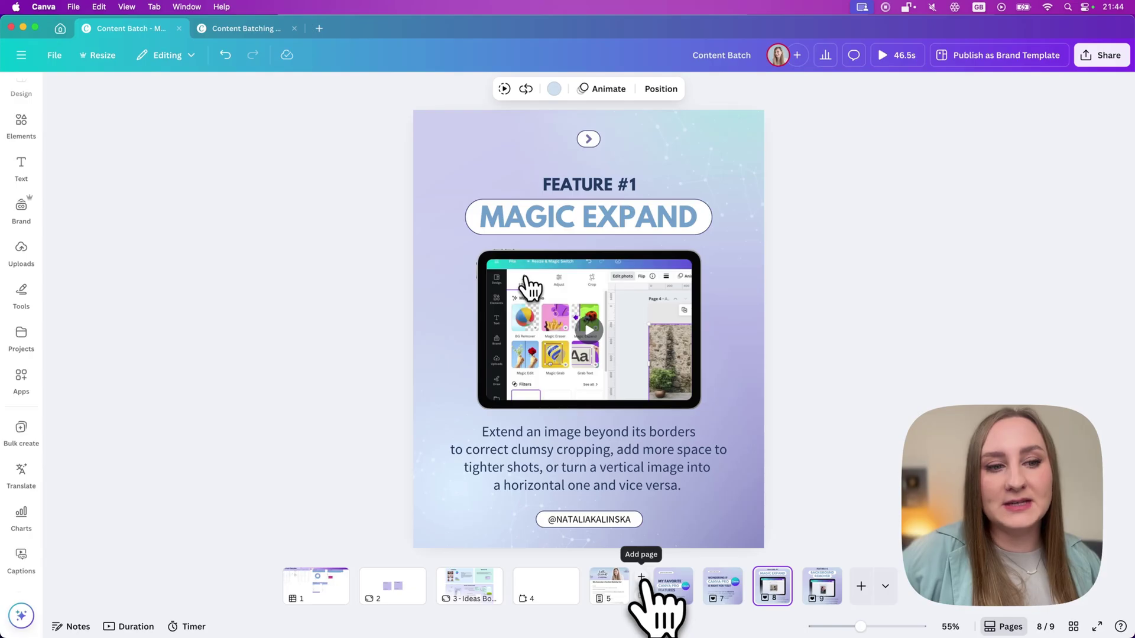
pyautogui.click(641, 578)
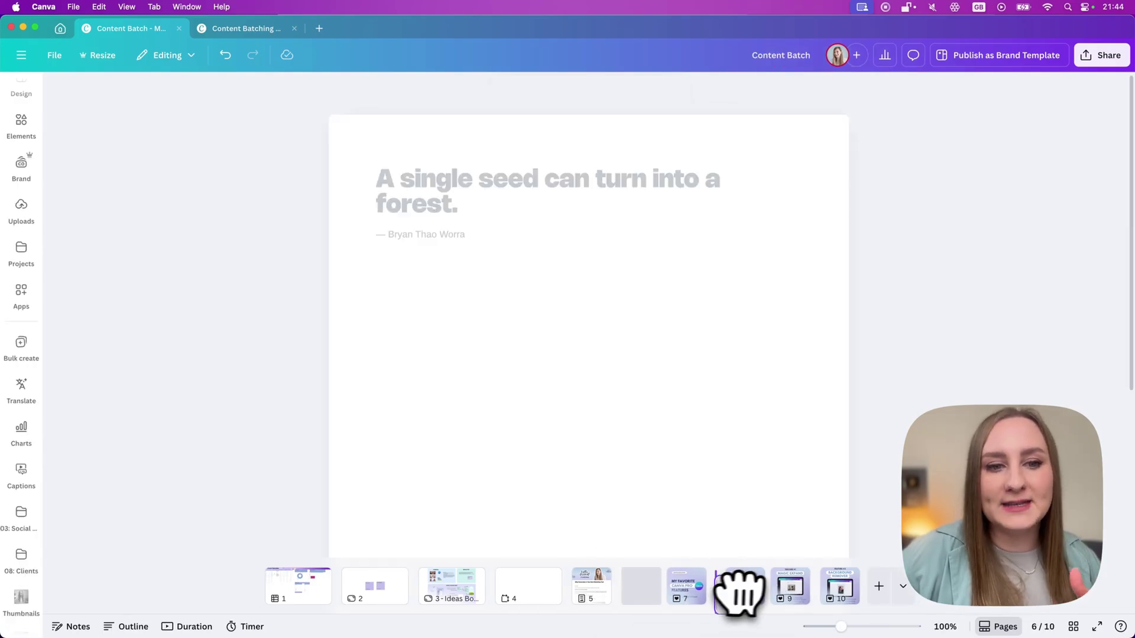
pyautogui.moveTo(739, 591); pyautogui.dragTo(869, 578)
pyautogui.click(544, 177)
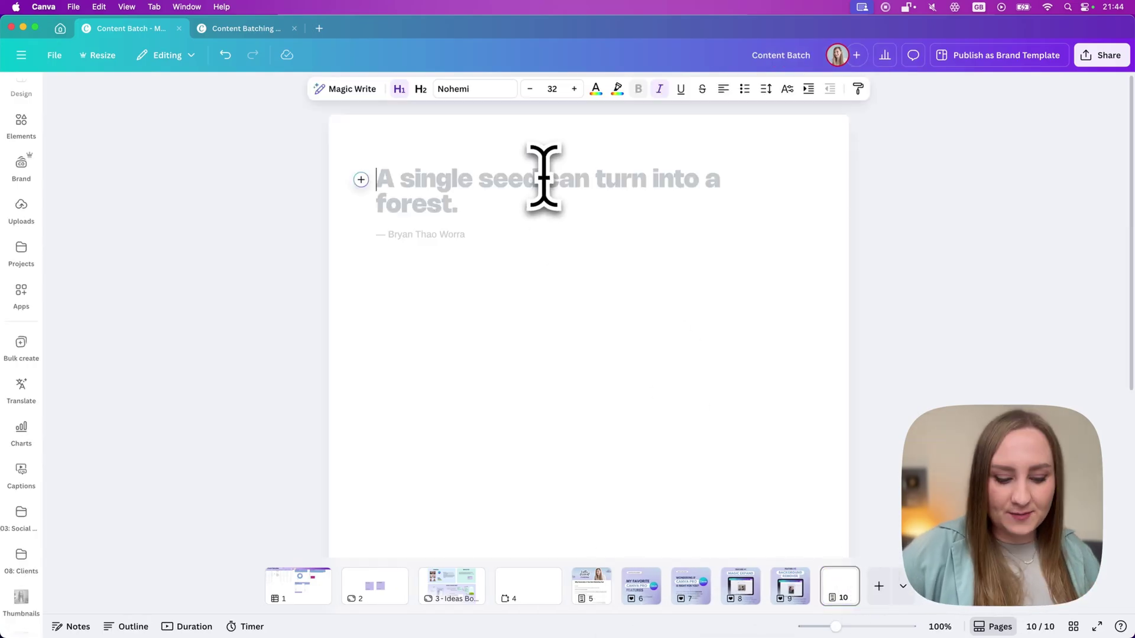
pyautogui.write('Script for')
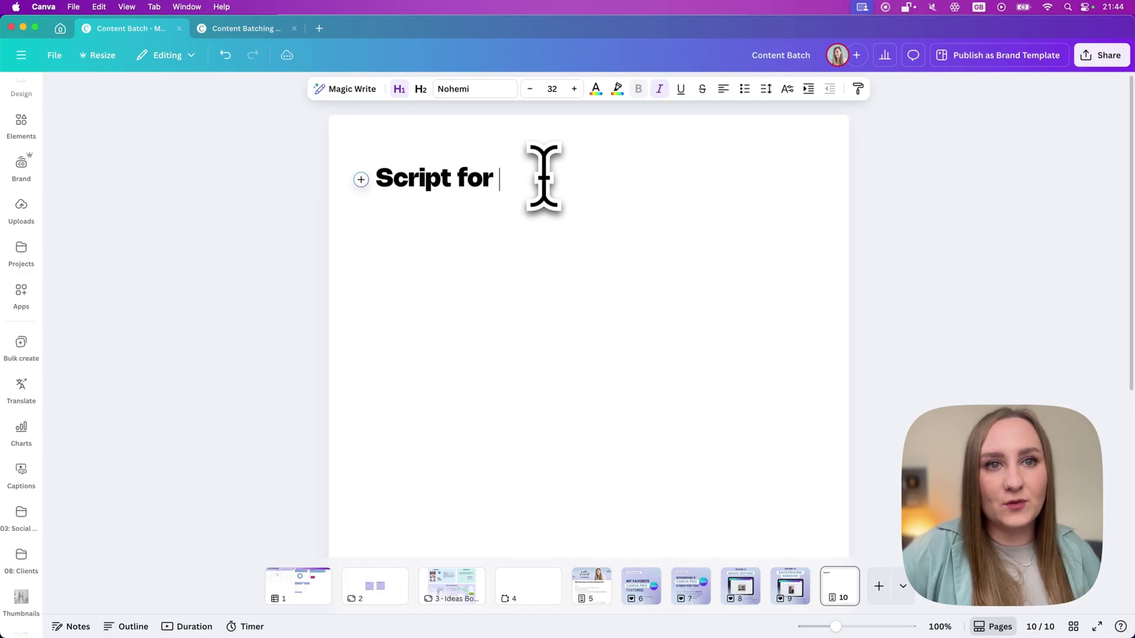
pyautogui.write(' Reel')
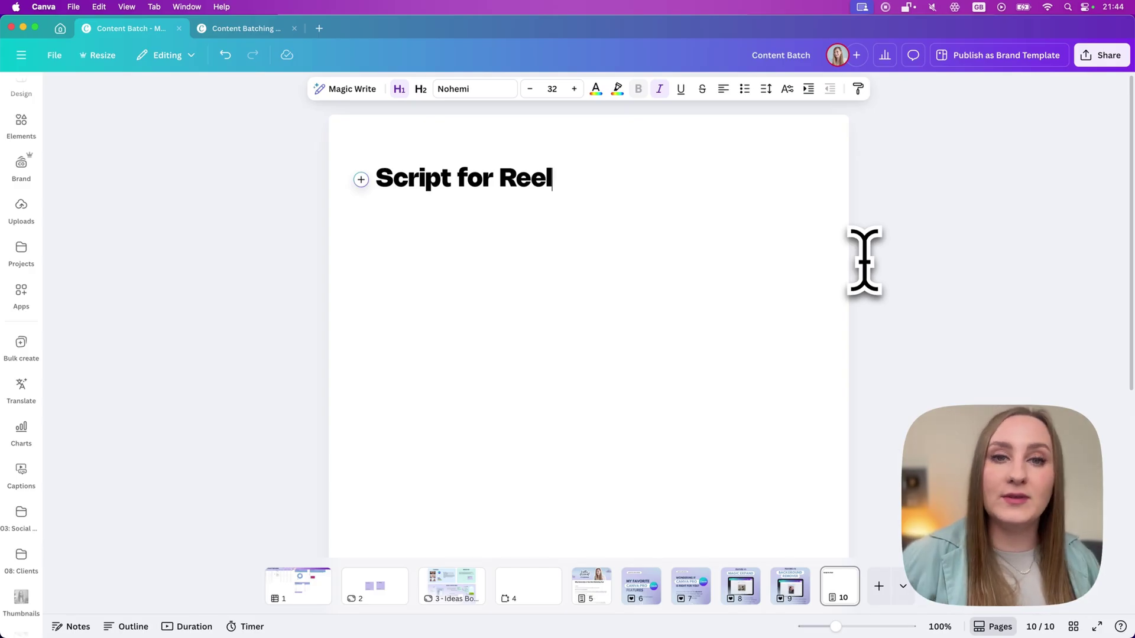
# Step: Add a blank Instagram Reel page at the end of the design as page 11
pyautogui.rightClick(120, 28)
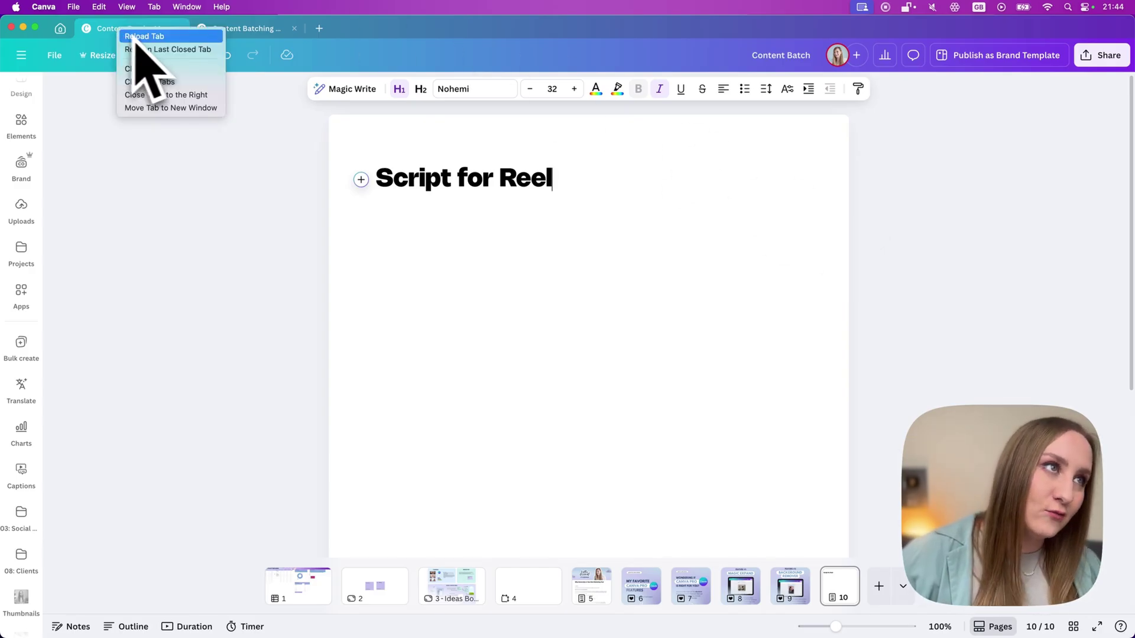
pyautogui.press('Escape')
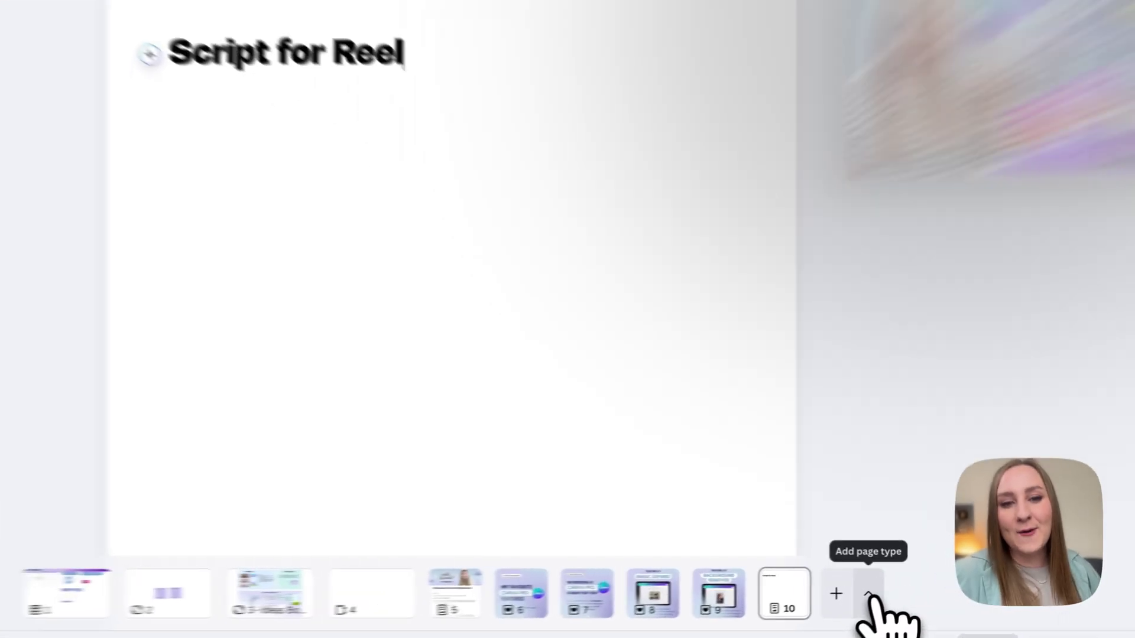
pyautogui.click(902, 586)
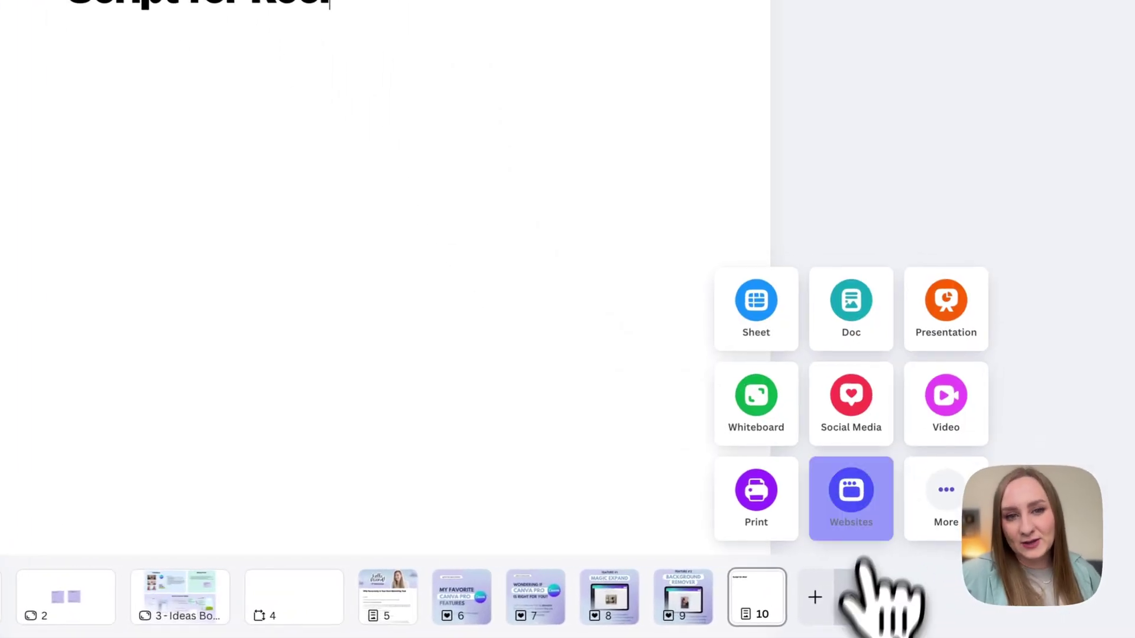
pyautogui.click(904, 456)
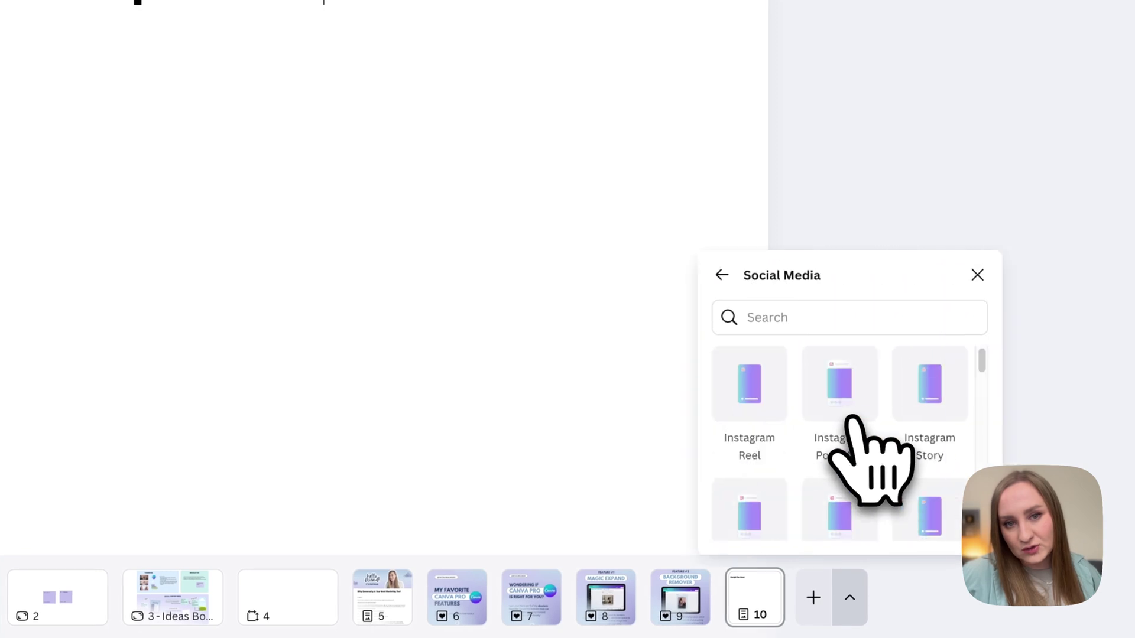
pyautogui.click(740, 403)
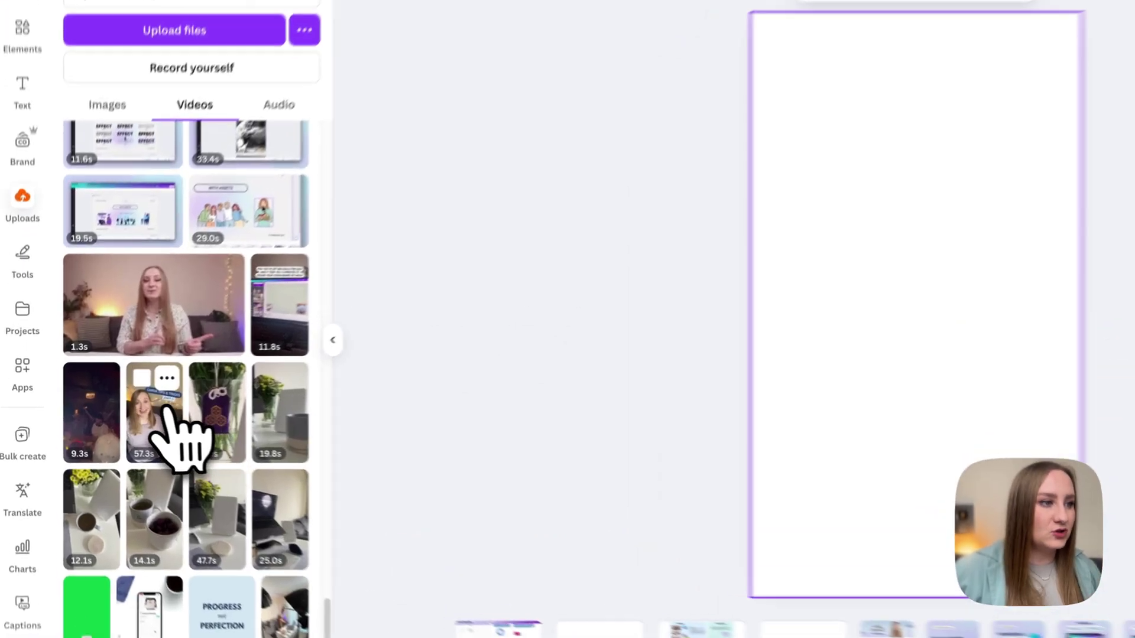
# Step: Place the 'Canva Tips & Tricks part 2' video on page 11 and enlarge it to fill the page
pyautogui.click(123, 414)
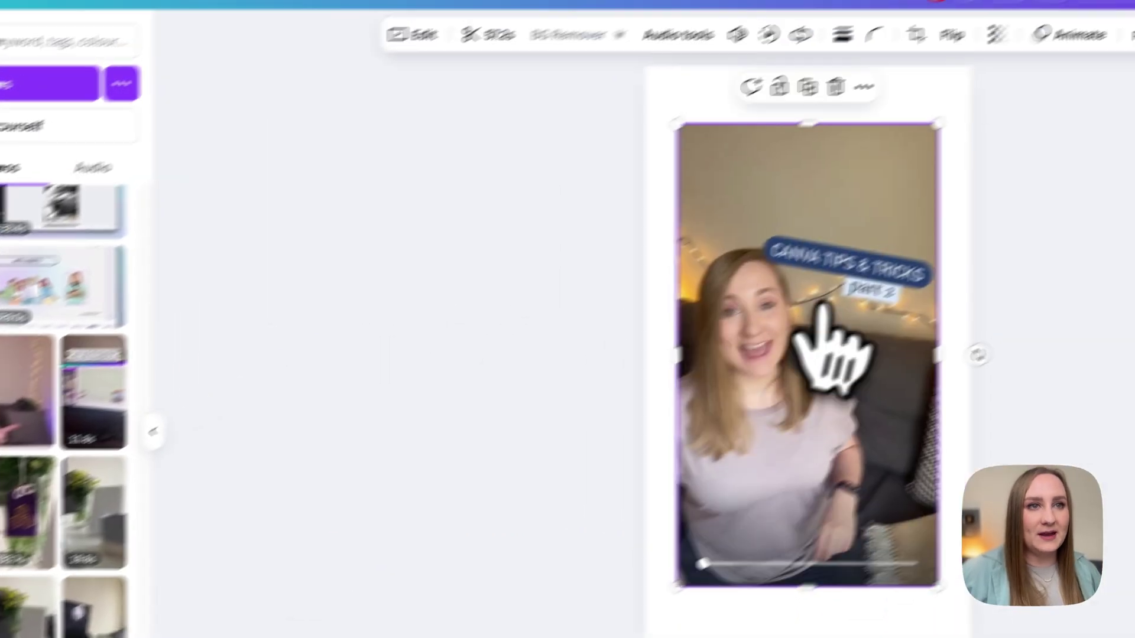
pyautogui.moveTo(594, 162); pyautogui.dragTo(535, 118)
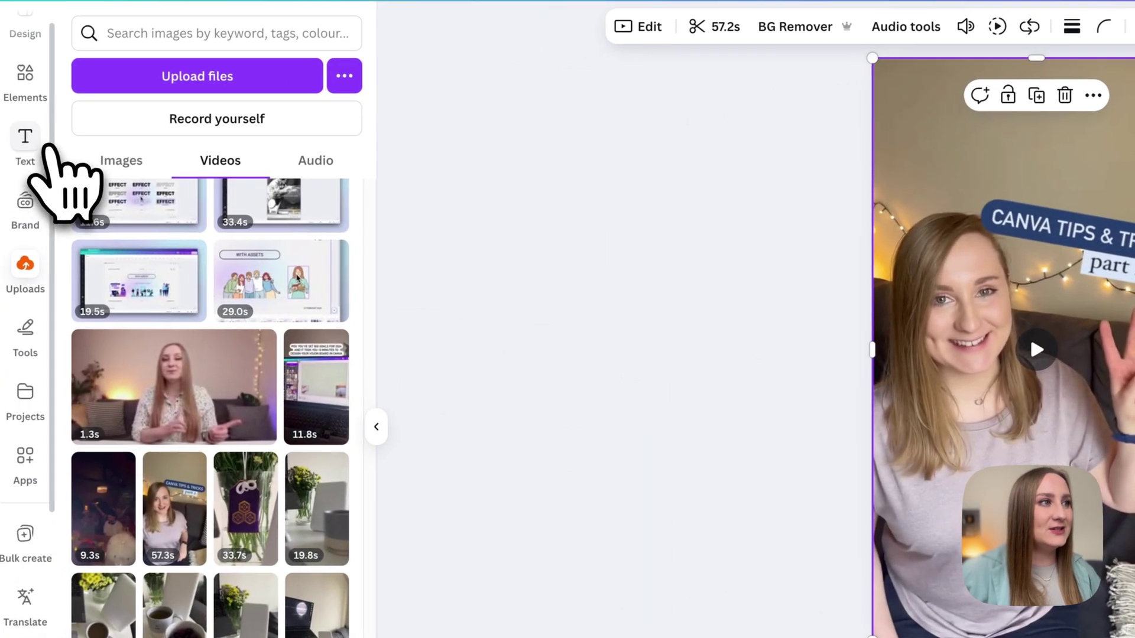
pyautogui.click(35, 145)
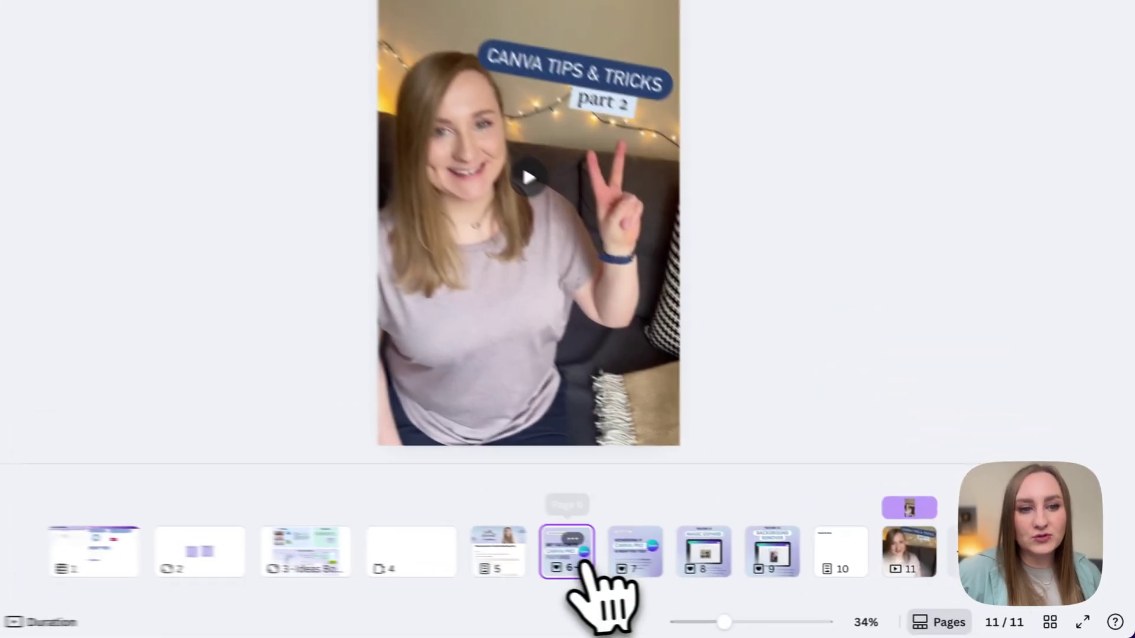
# Step: Insert a blank page after page 6 and drag it to the end as page 12
pyautogui.click(722, 575)
pyautogui.click(556, 549)
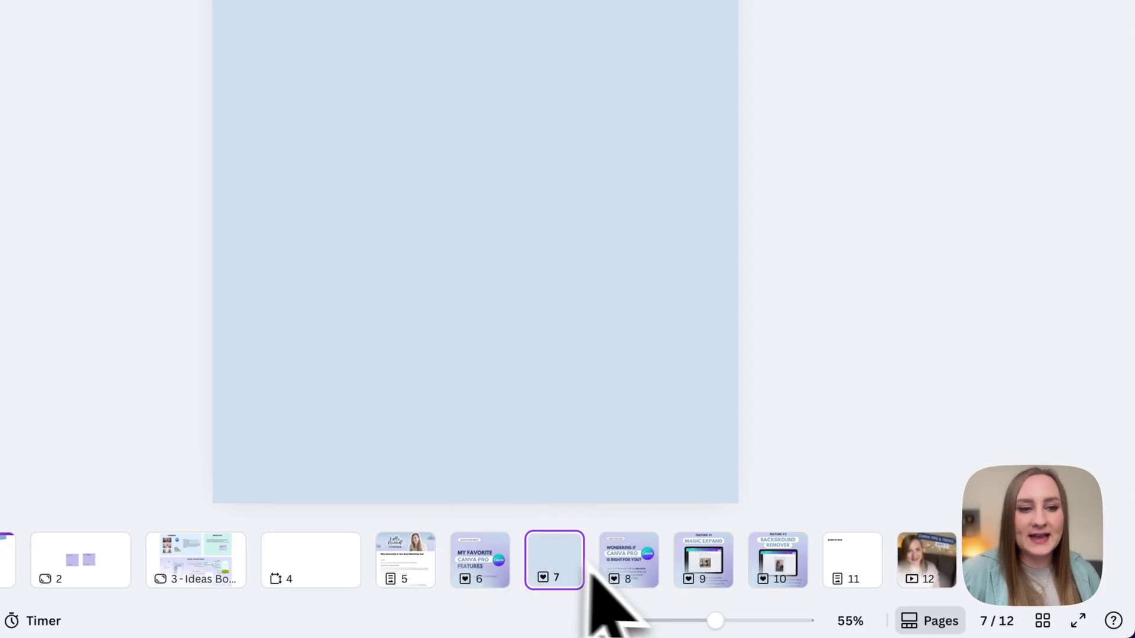
pyautogui.moveTo(569, 560); pyautogui.dragTo(949, 572)
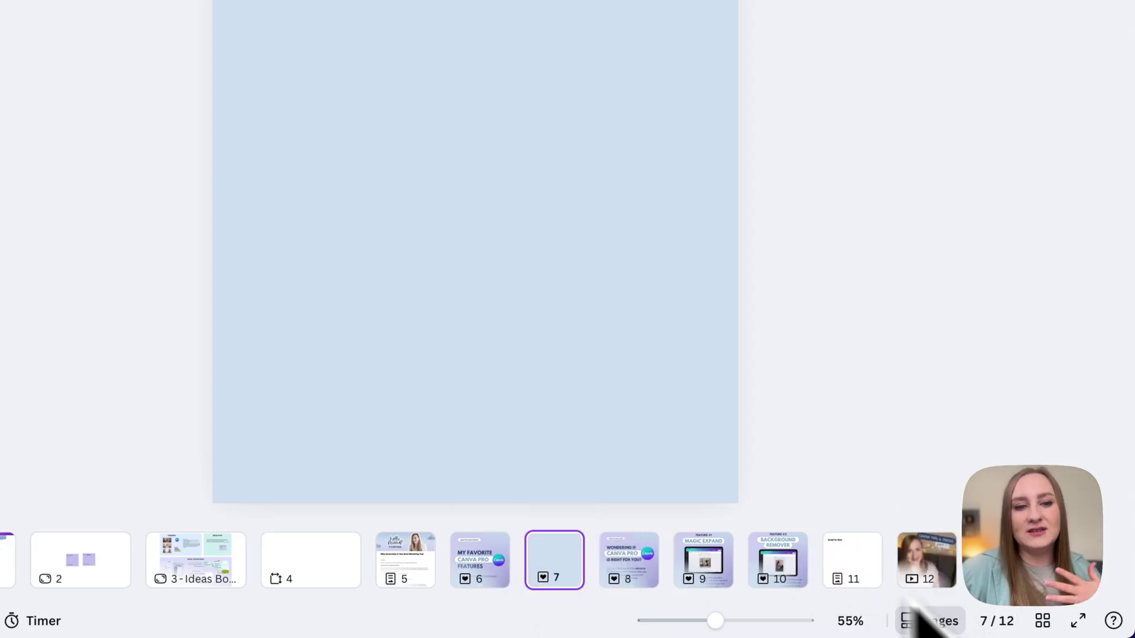
pyautogui.moveTo(552, 562); pyautogui.dragTo(954, 576)
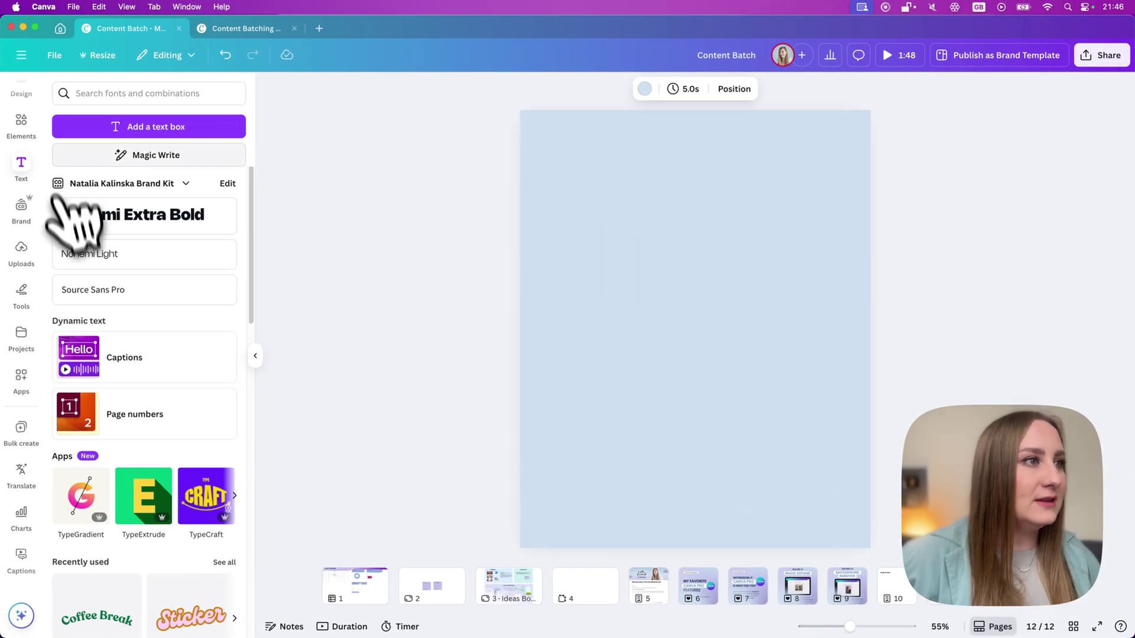
# Step: Apply the 'My everyday shortcuts in Canva' brand template to page 12
pyautogui.click(21, 207)
pyautogui.click(59, 89)
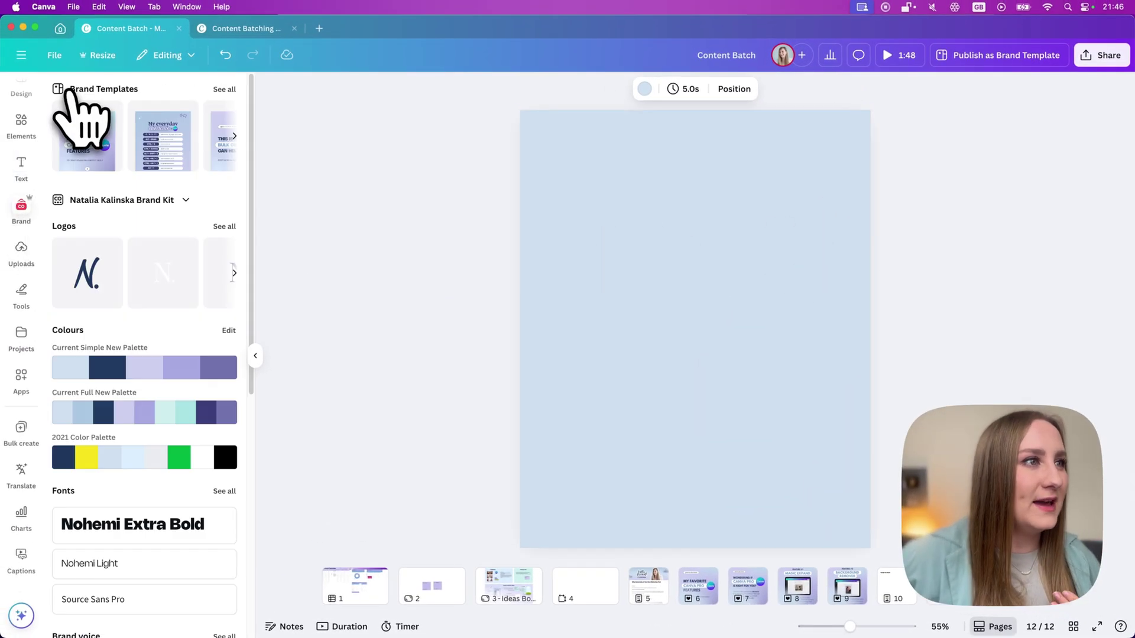
pyautogui.click(175, 149)
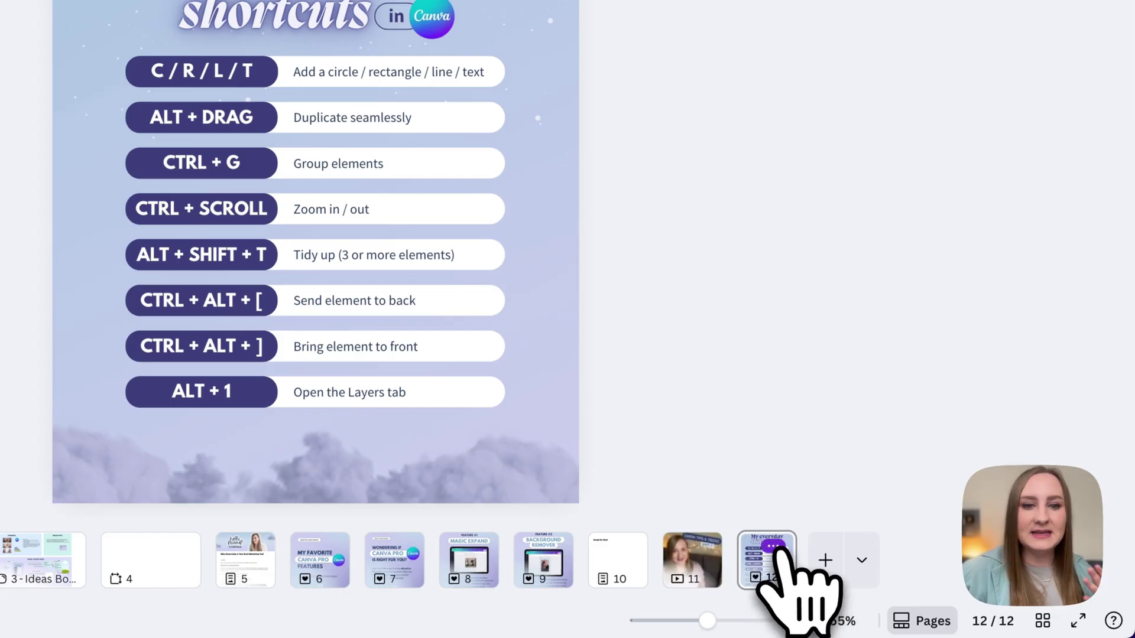
# Step: Make a resized Pinterest Pin 2:3 copy of the shortcuts page
pyautogui.click(773, 547)
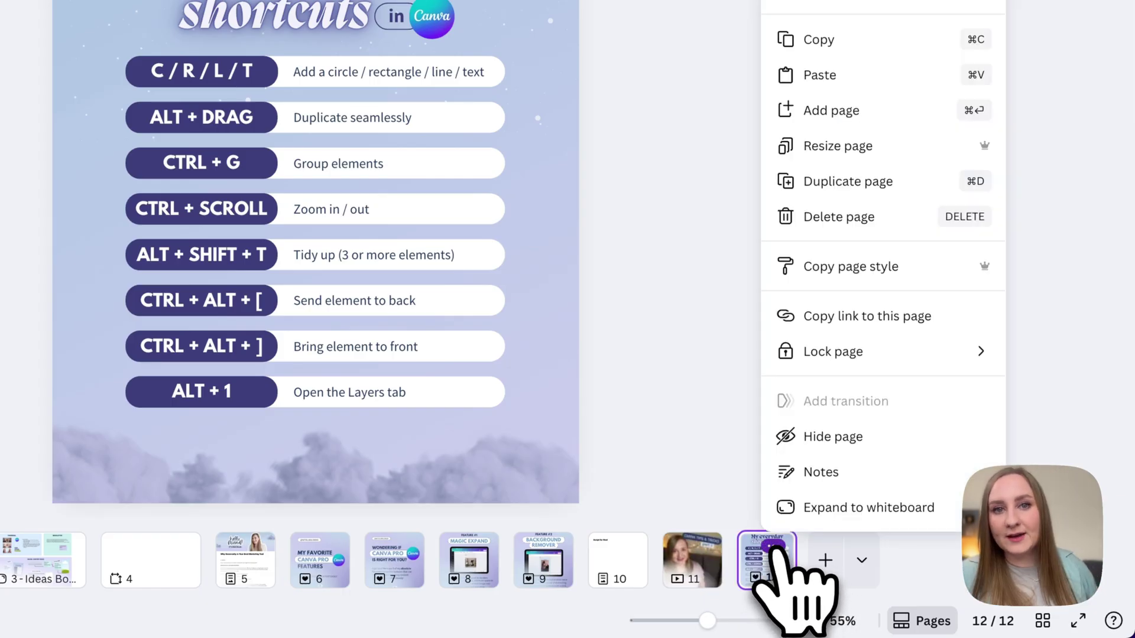
pyautogui.click(912, 146)
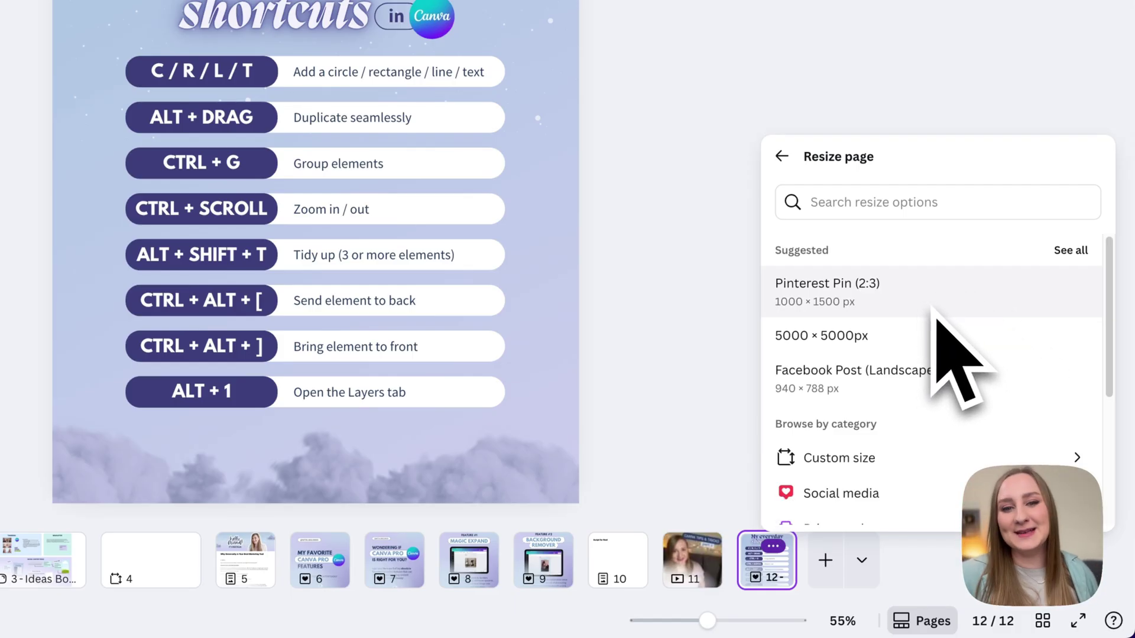
pyautogui.scroll(-2, 905, 437)
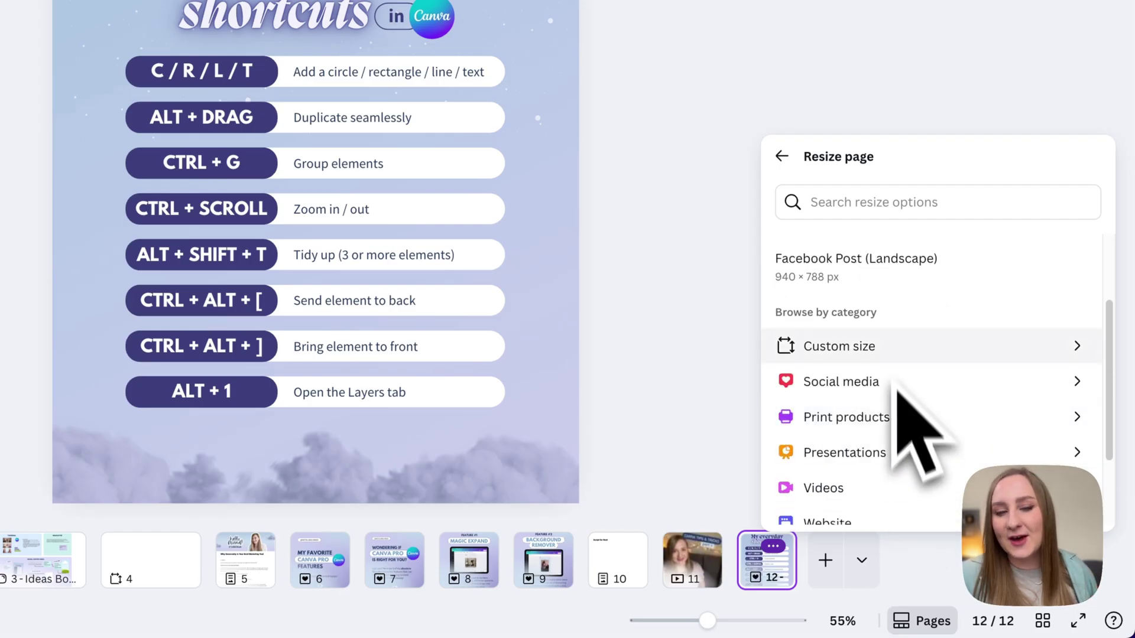
pyautogui.scroll(3, 905, 461)
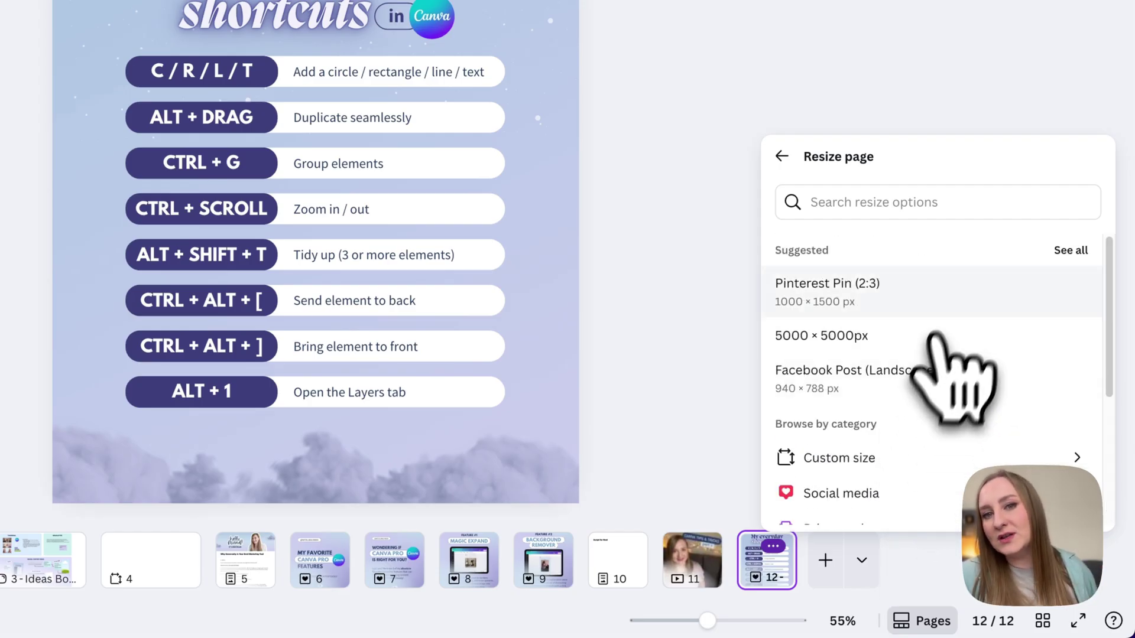
pyautogui.click(957, 288)
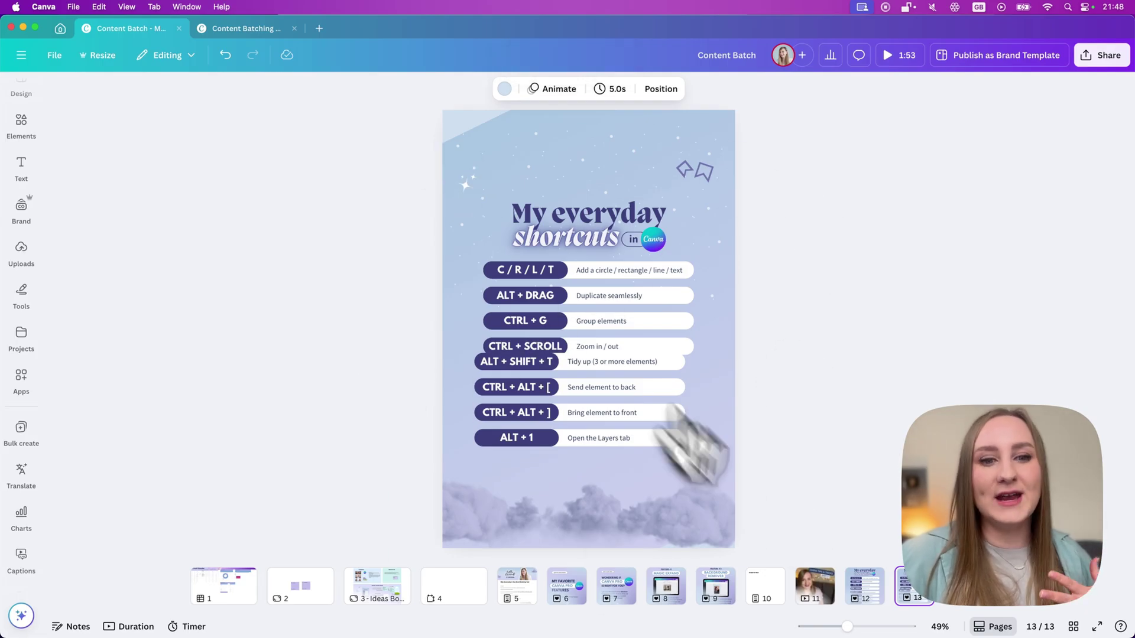
# Step: Compare the original shortcuts page 12 with its landscape and tall portrait versions on pages 13–14
pyautogui.rightClick(866, 588)
pyautogui.click(868, 594)
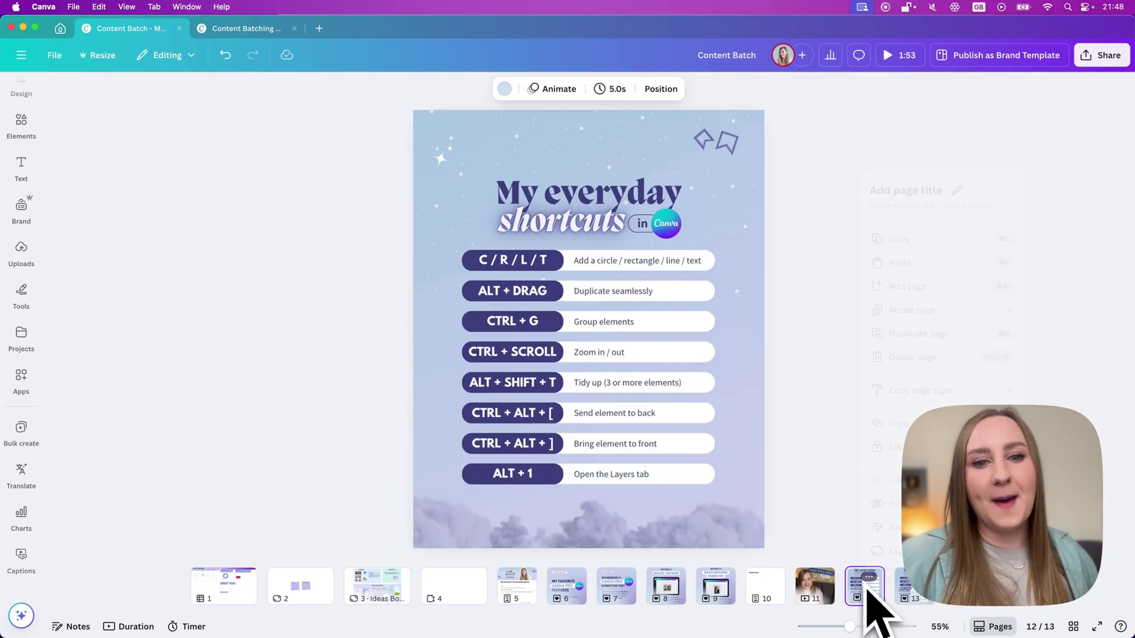
pyautogui.click(910, 588)
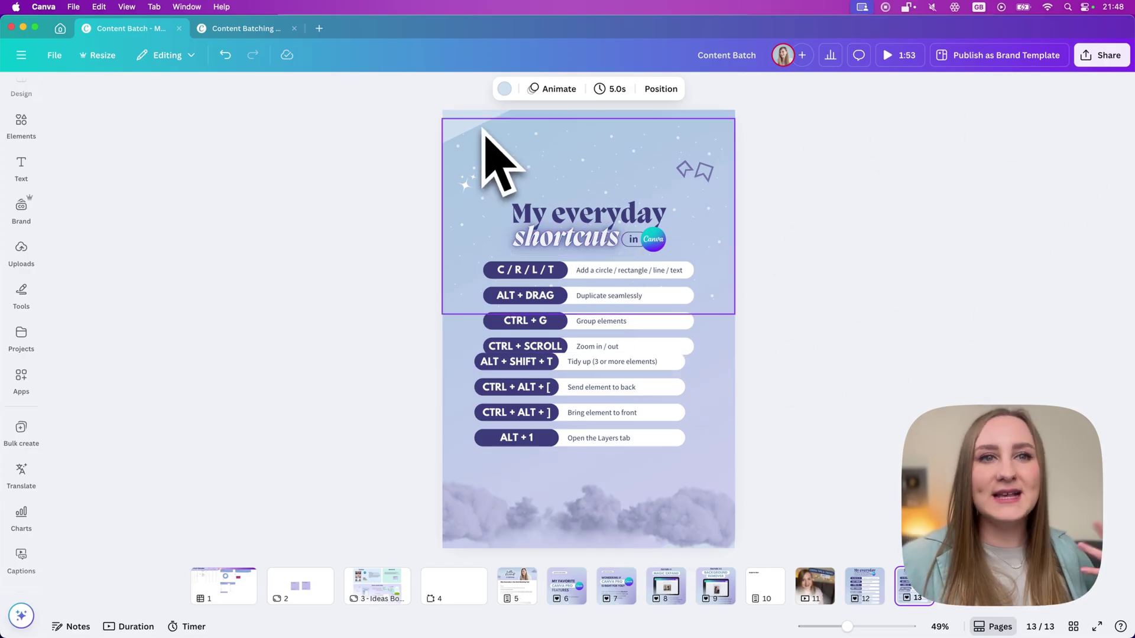
pyautogui.scroll(-1, 481, 140)
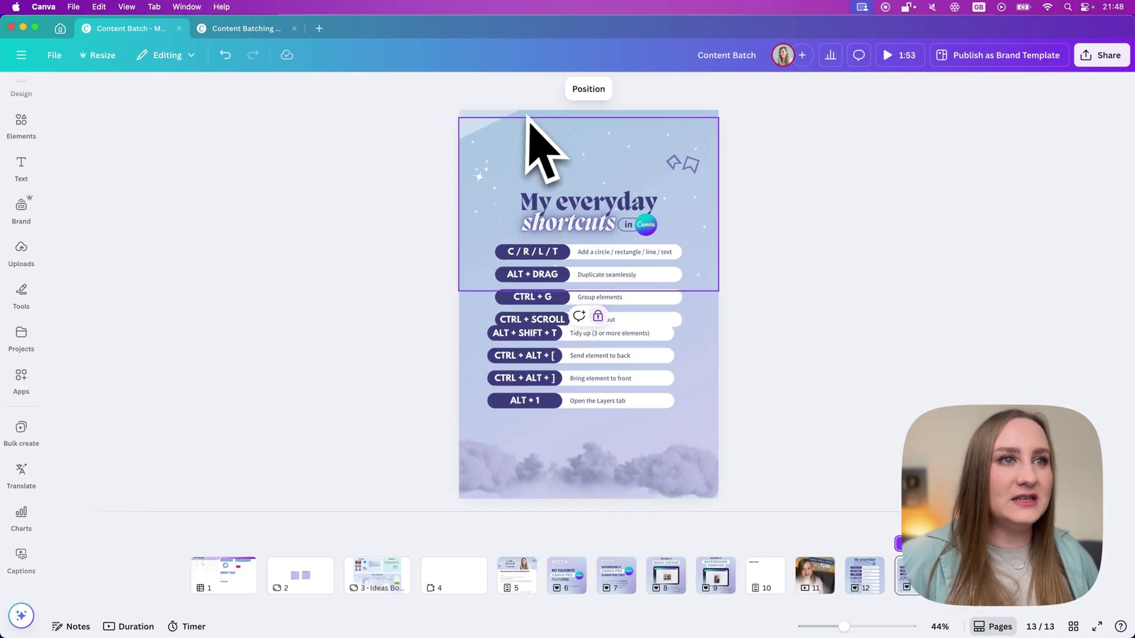
pyautogui.scroll(1, 527, 127)
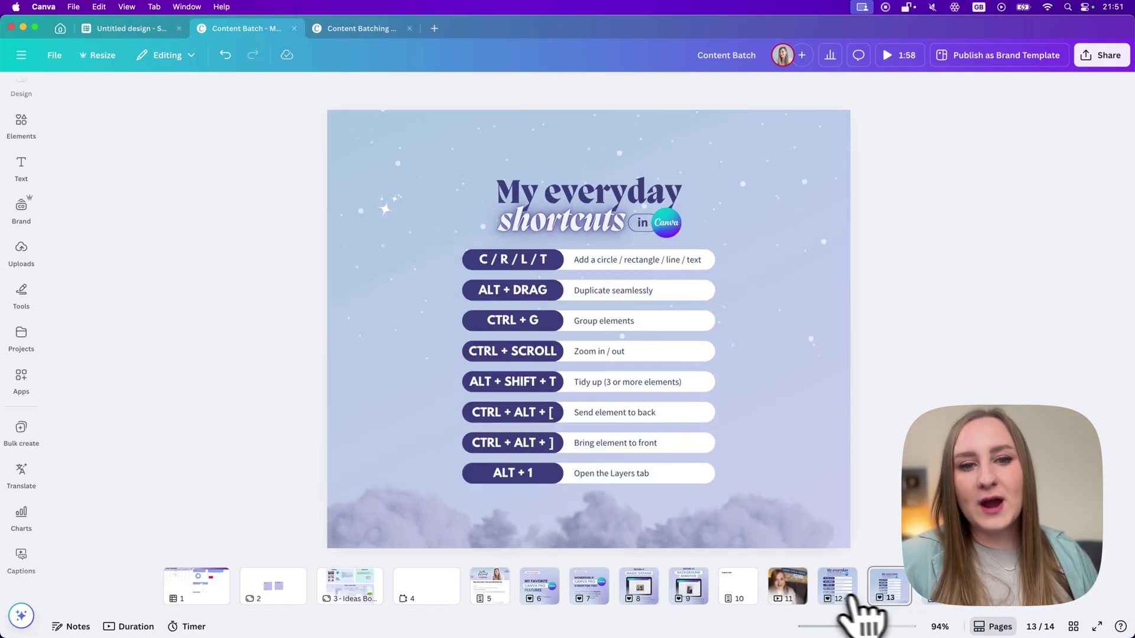
pyautogui.click(835, 592)
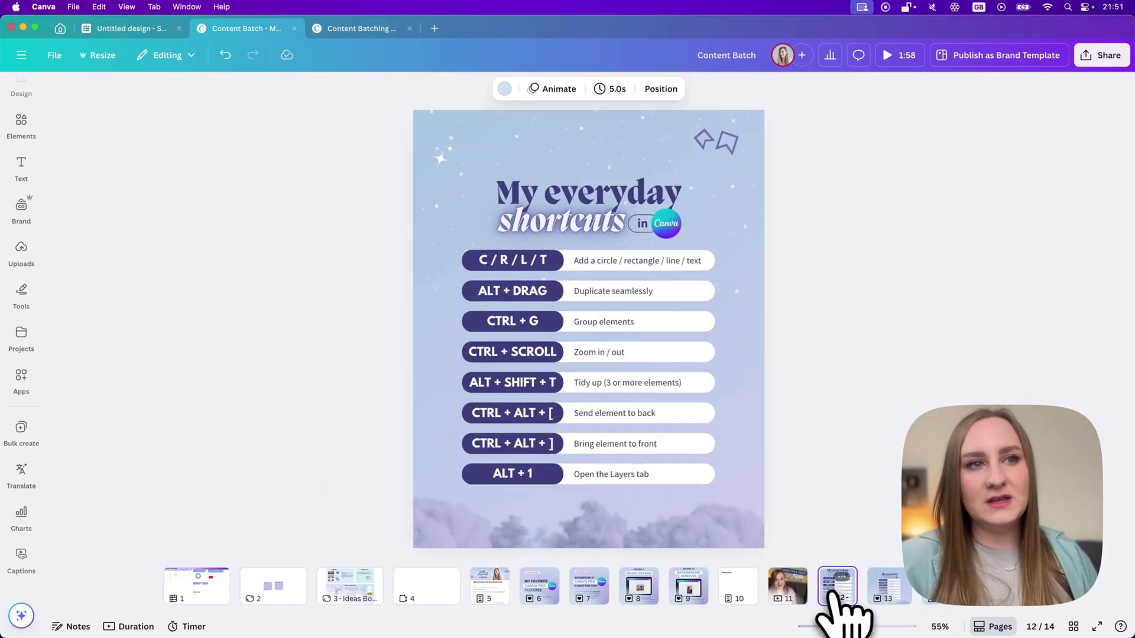
pyautogui.click(888, 585)
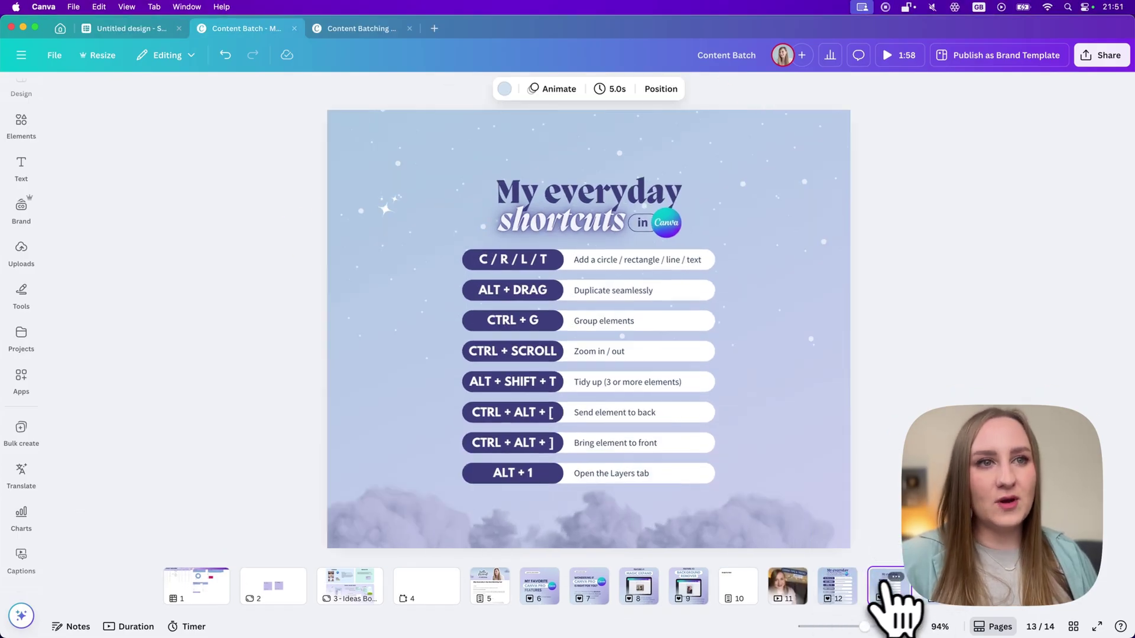
pyautogui.click(938, 604)
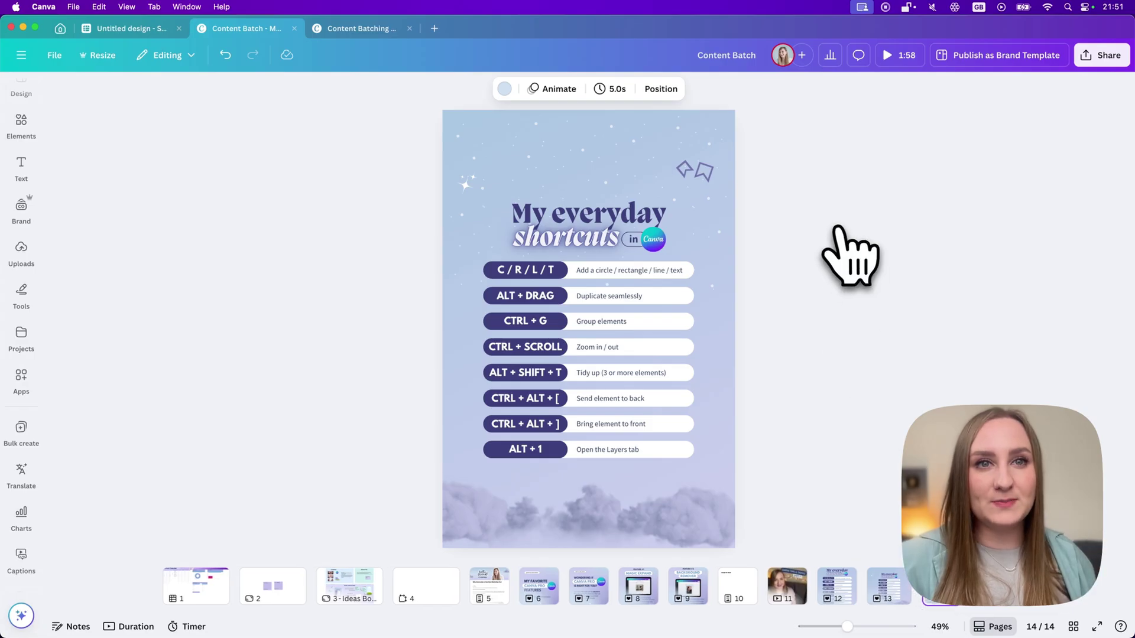
pyautogui.click(203, 594)
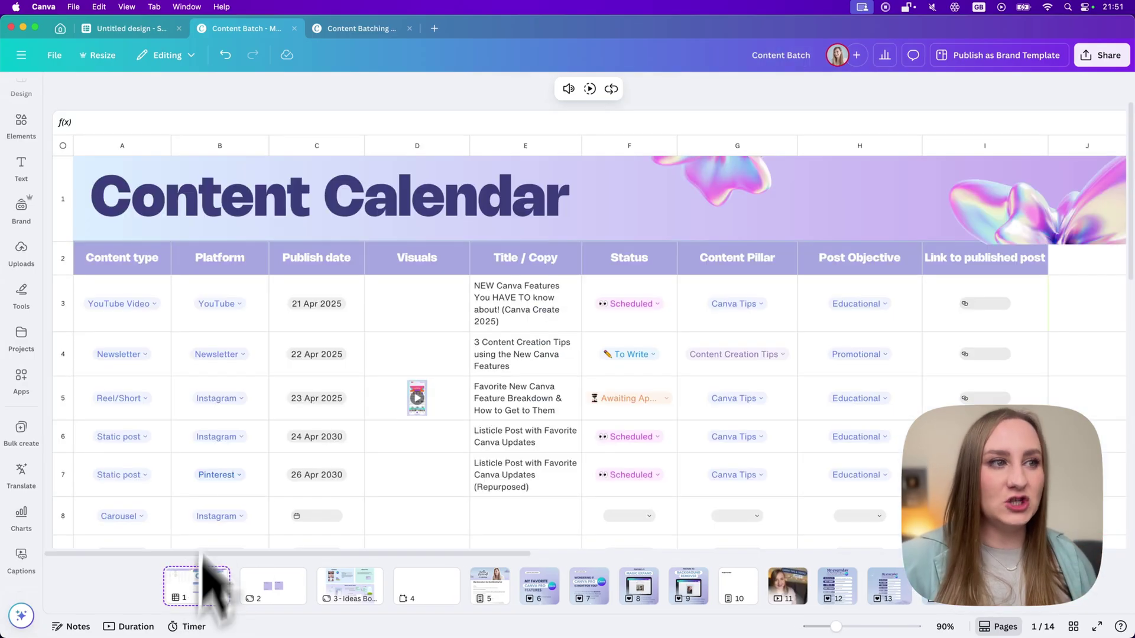
pyautogui.click(529, 315)
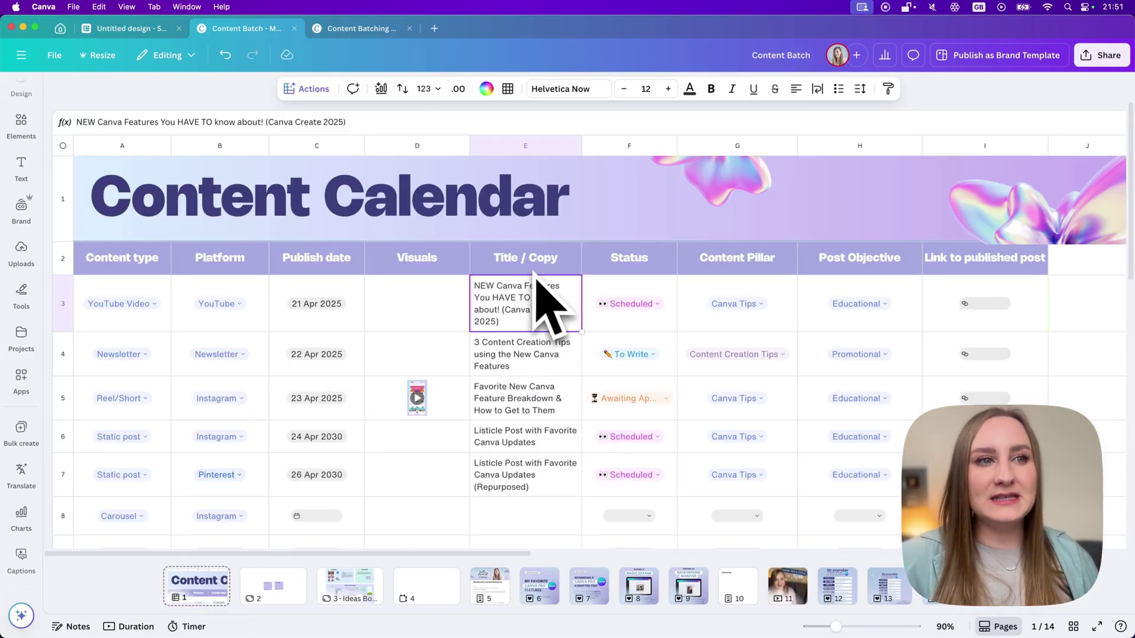
pyautogui.click(498, 325)
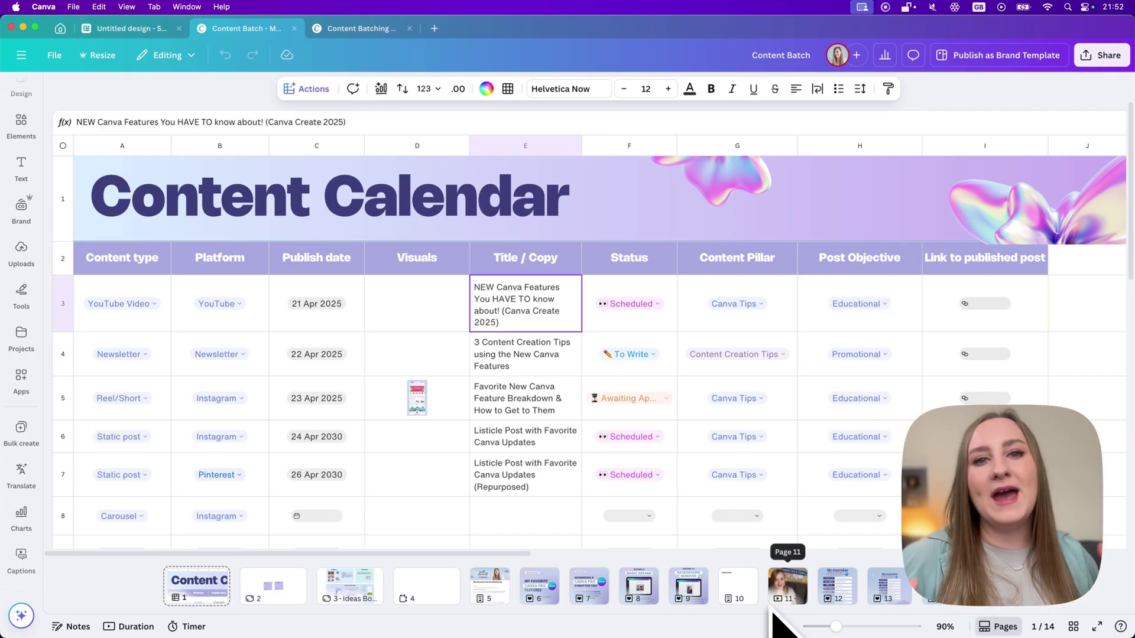
# Step: Review the available download file types for the calendar sheet page
pyautogui.click(1105, 56)
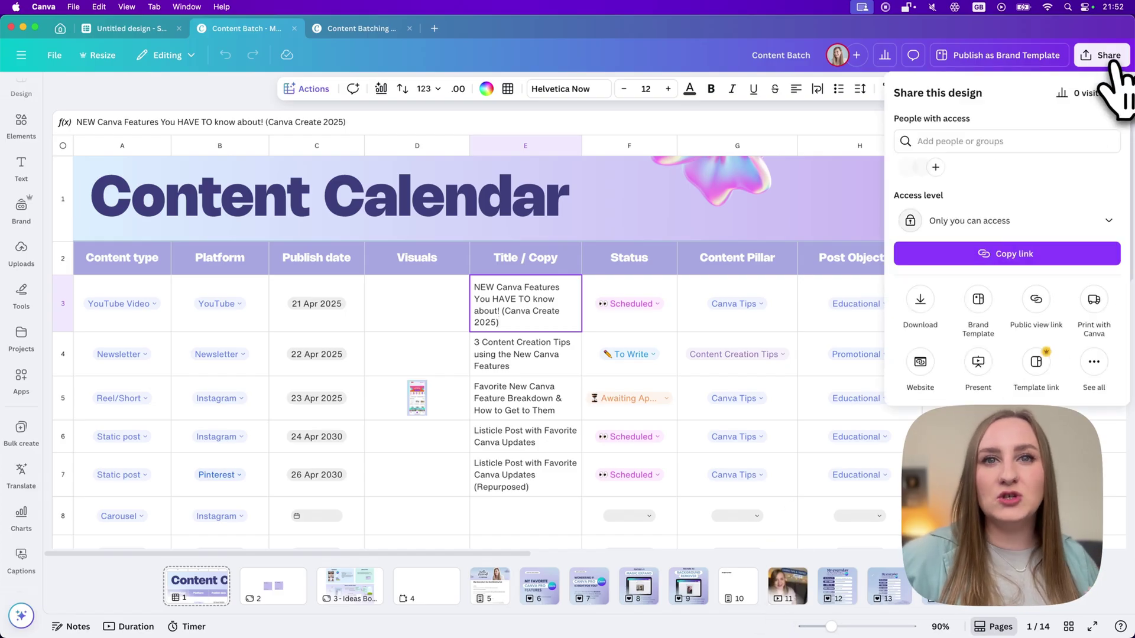
pyautogui.click(920, 302)
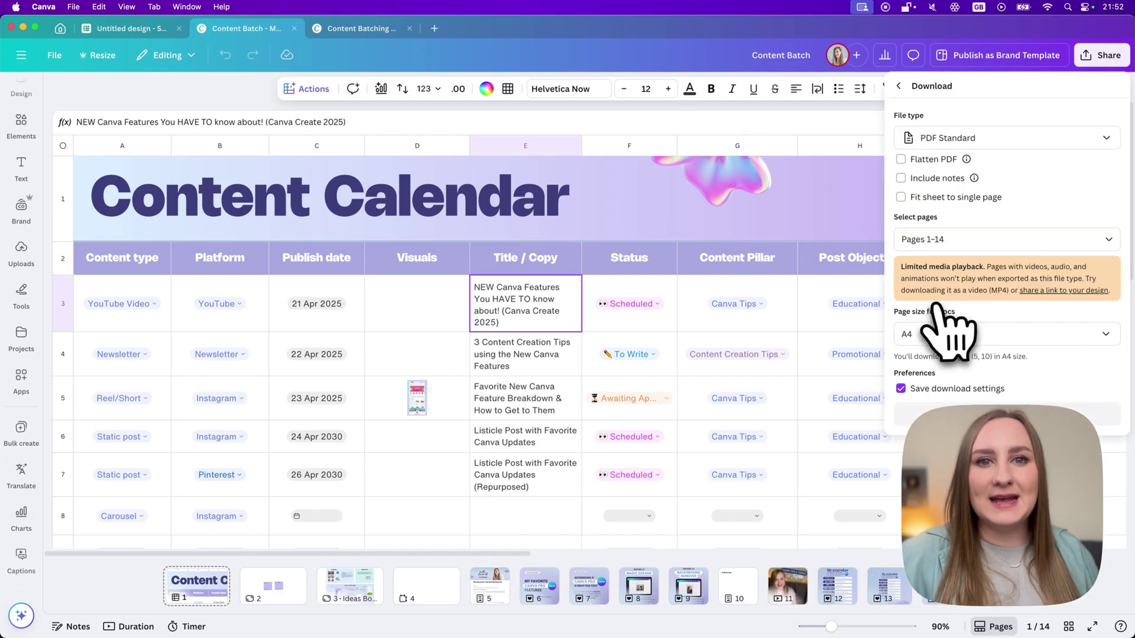
pyautogui.click(1000, 138)
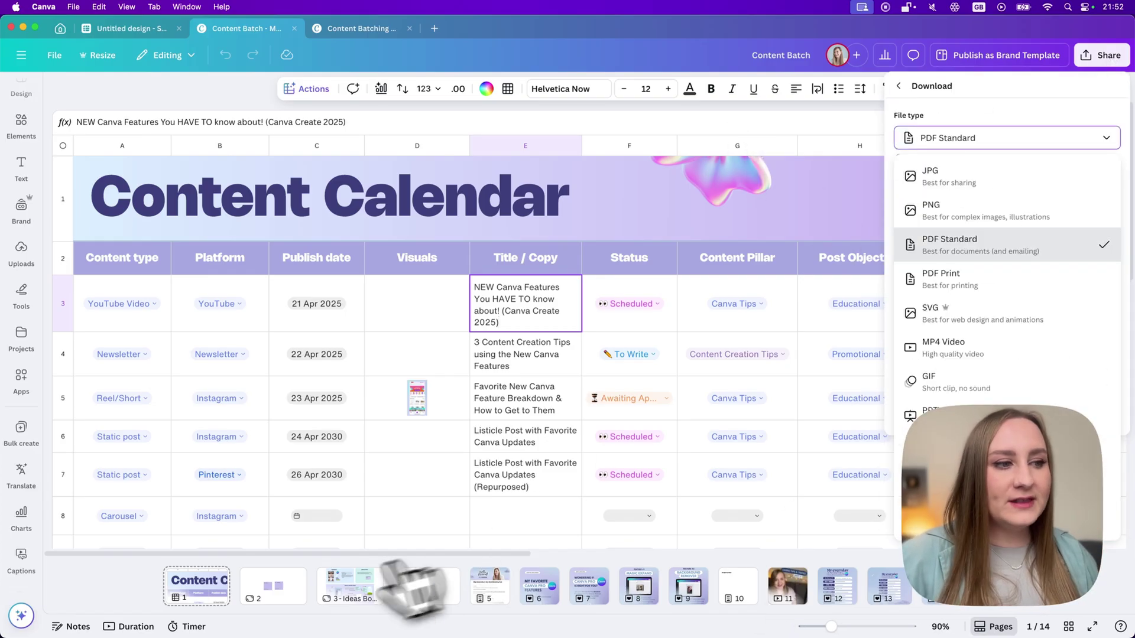
# Step: Check the download settings for the newsletter on page 5, then move to carousel page 6
pyautogui.click(489, 585)
pyautogui.click(1057, 55)
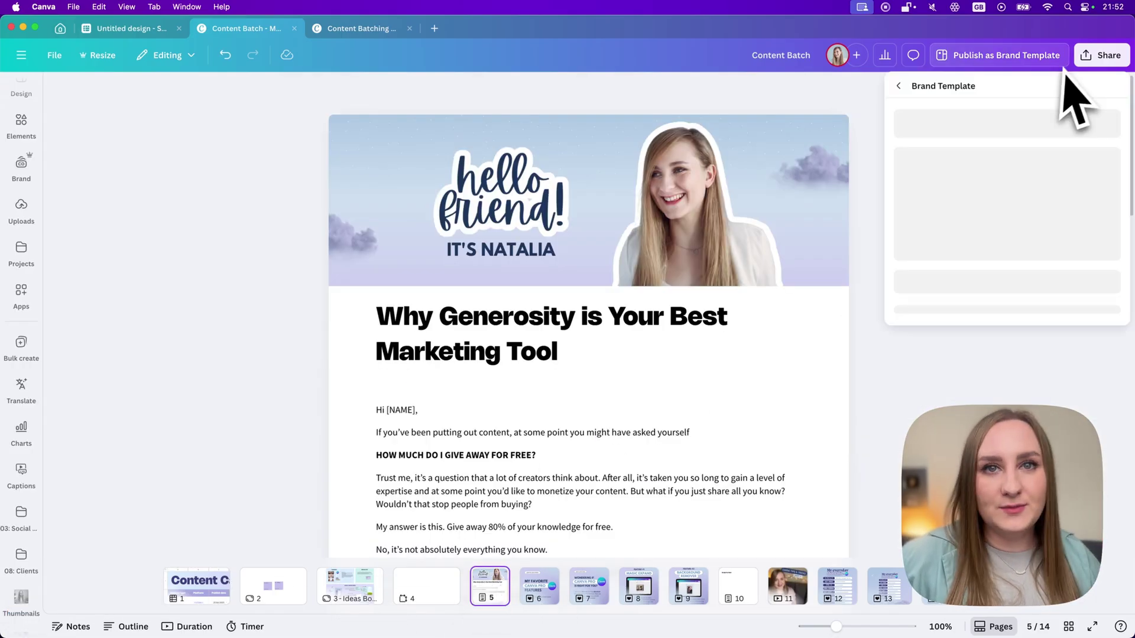
pyautogui.click(1102, 55)
pyautogui.click(1095, 59)
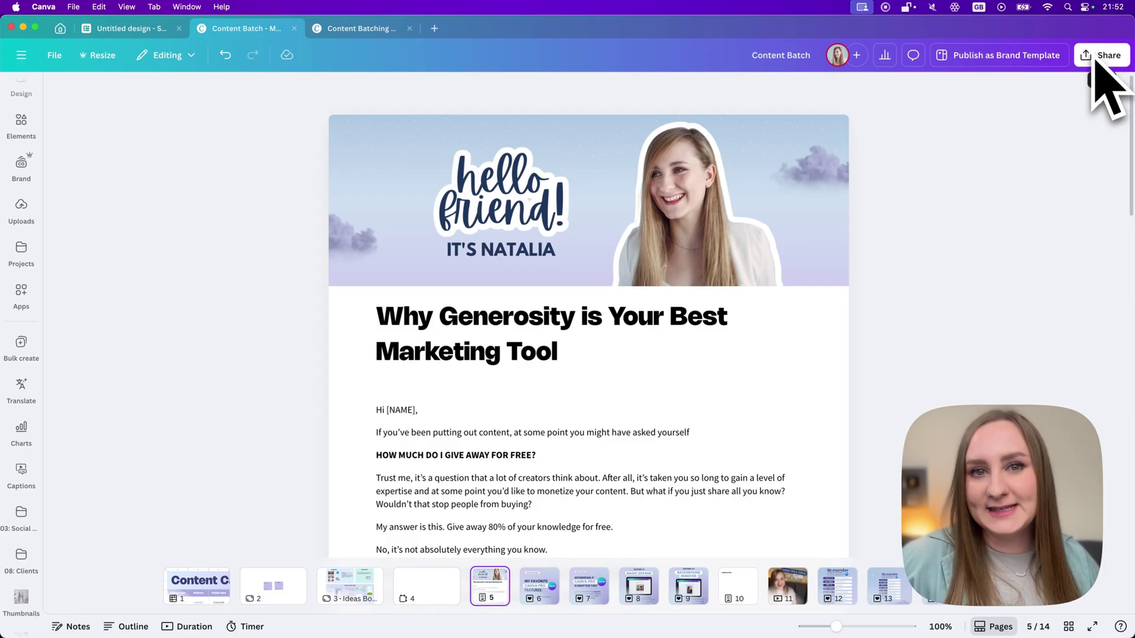
pyautogui.click(1102, 55)
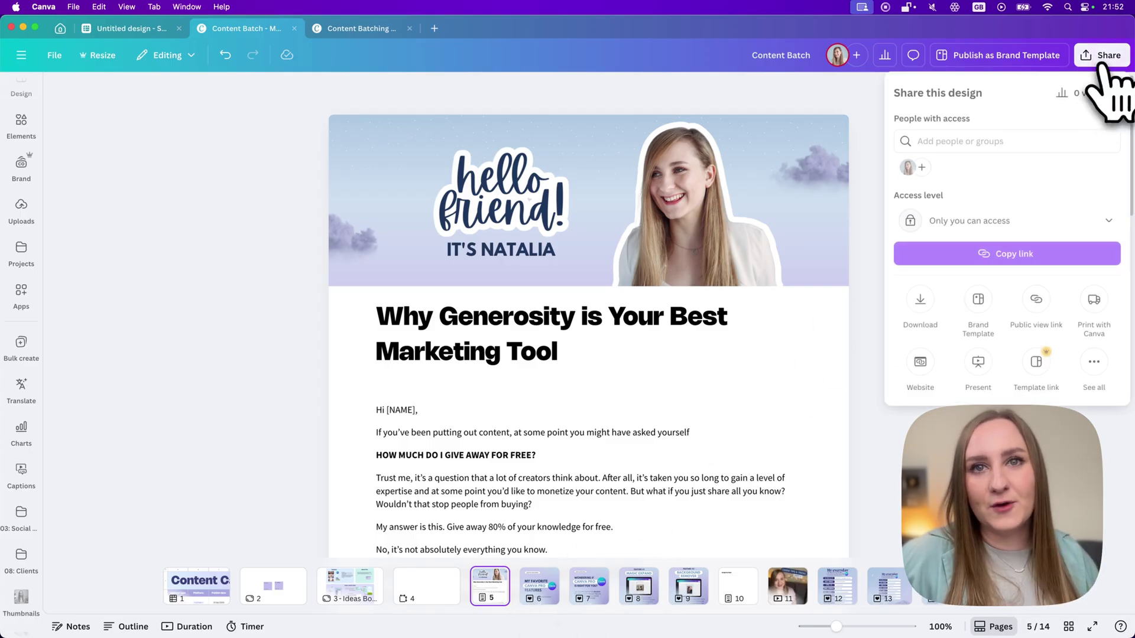
pyautogui.click(922, 299)
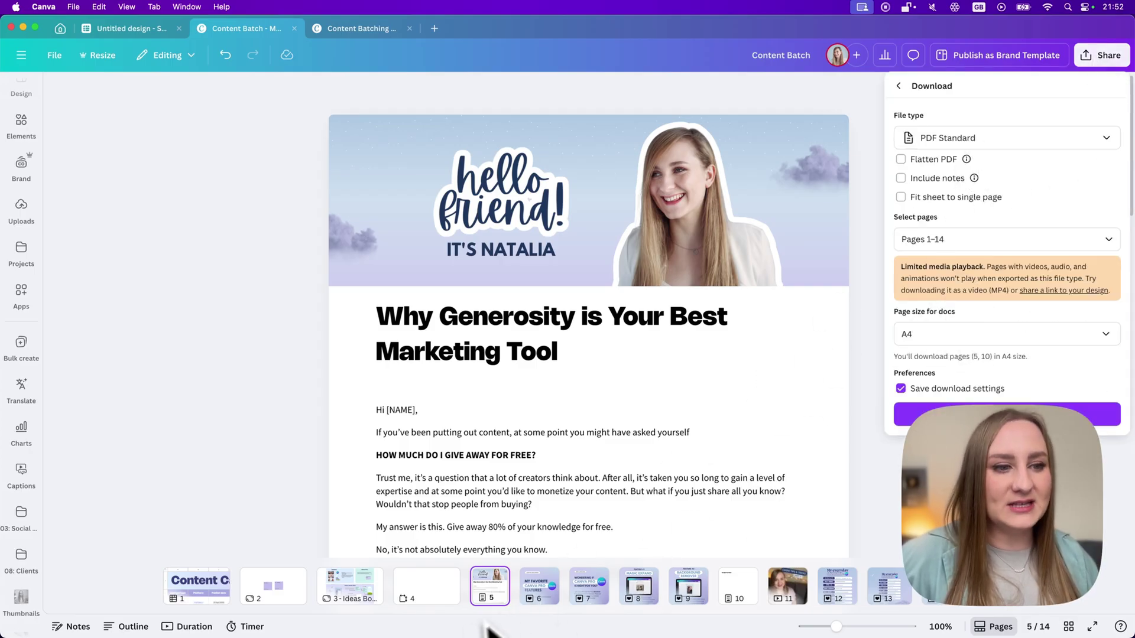
pyautogui.click(535, 591)
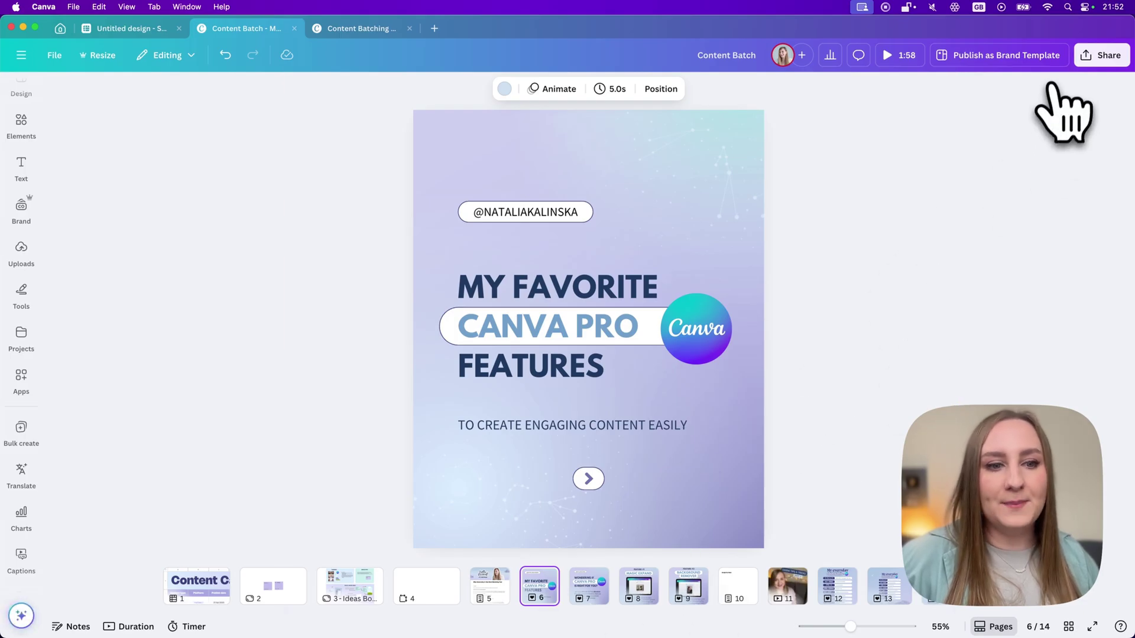
# Step: In the download settings, select carousel pages 6 through 9
pyautogui.click(1090, 57)
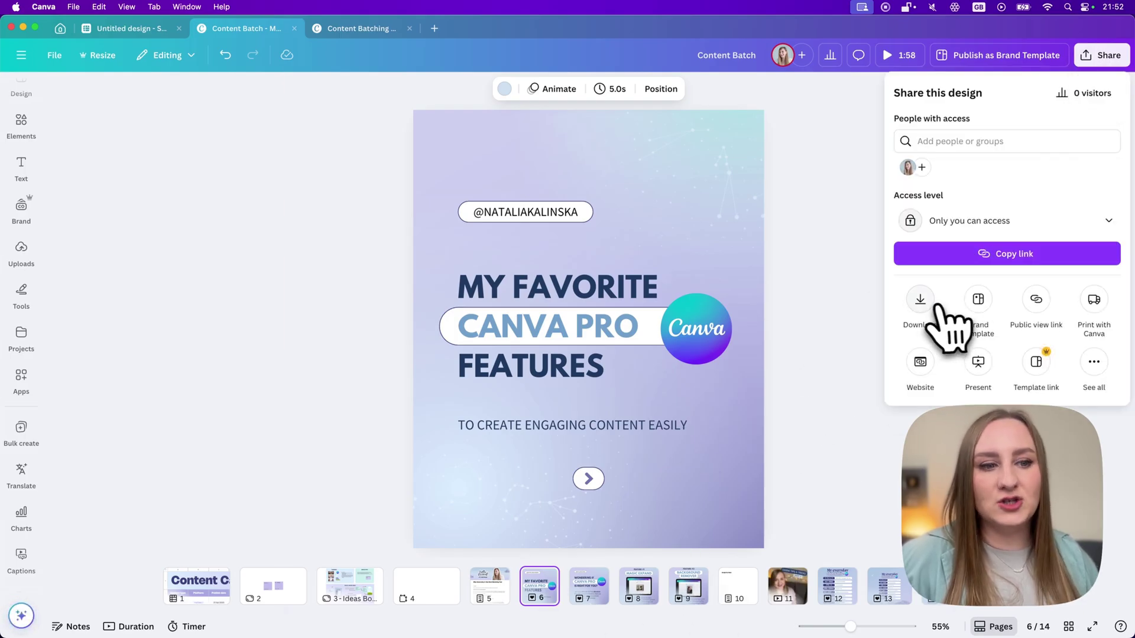
pyautogui.click(940, 299)
pyautogui.click(980, 239)
pyautogui.click(988, 294)
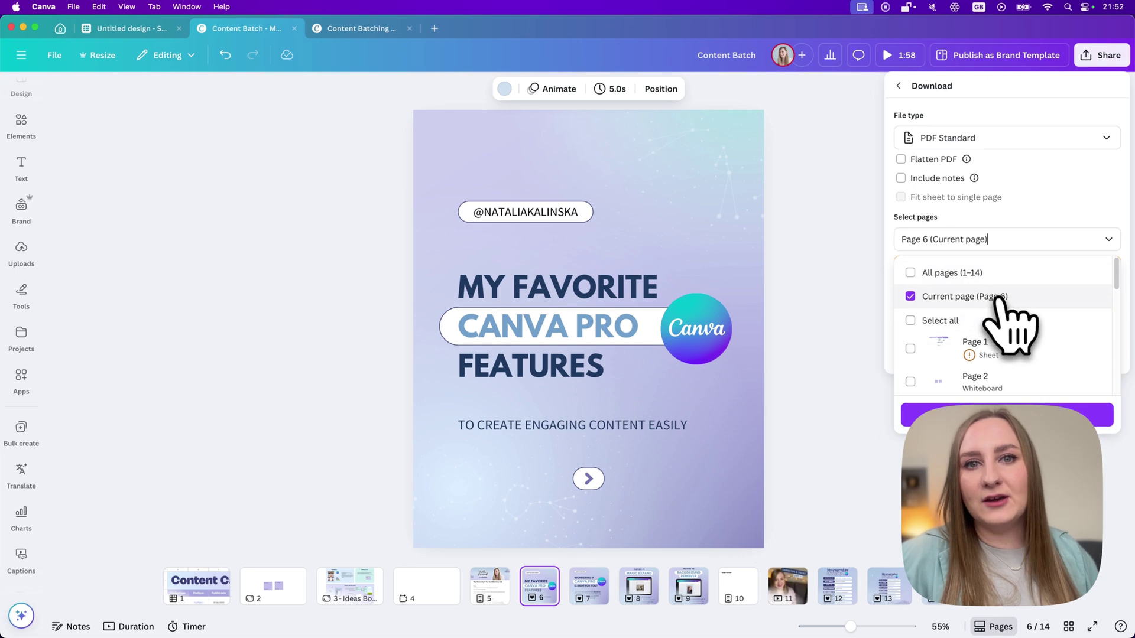
pyautogui.scroll(-3, 1071, 308)
pyautogui.scroll(1, 1071, 309)
pyautogui.scroll(-4, 1064, 316)
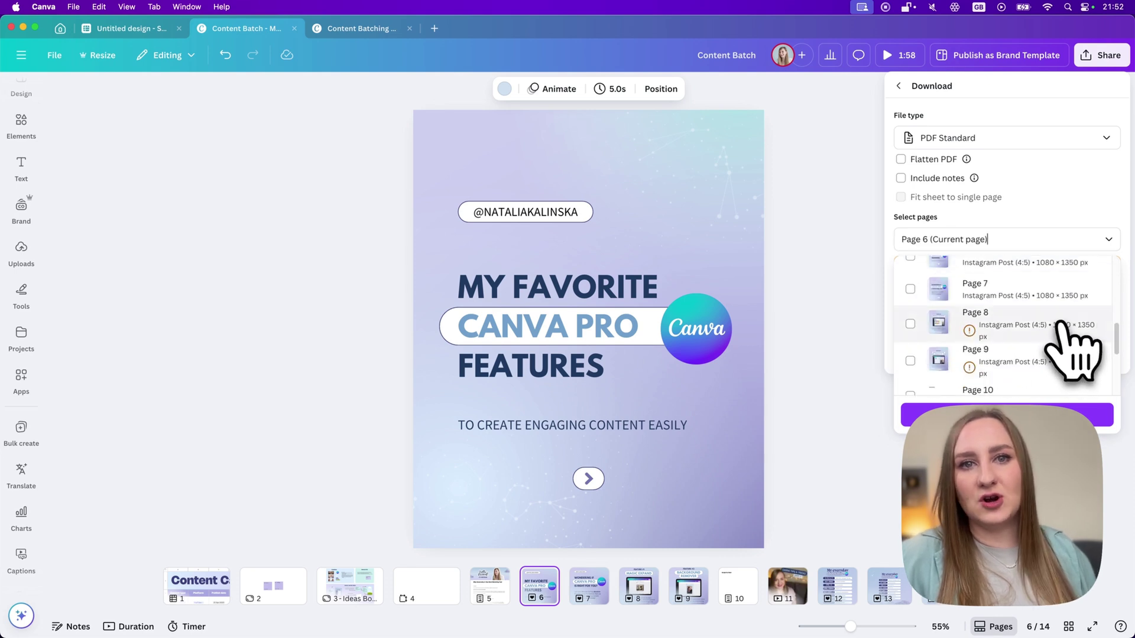
pyautogui.scroll(1, 1058, 322)
pyautogui.click(1041, 287)
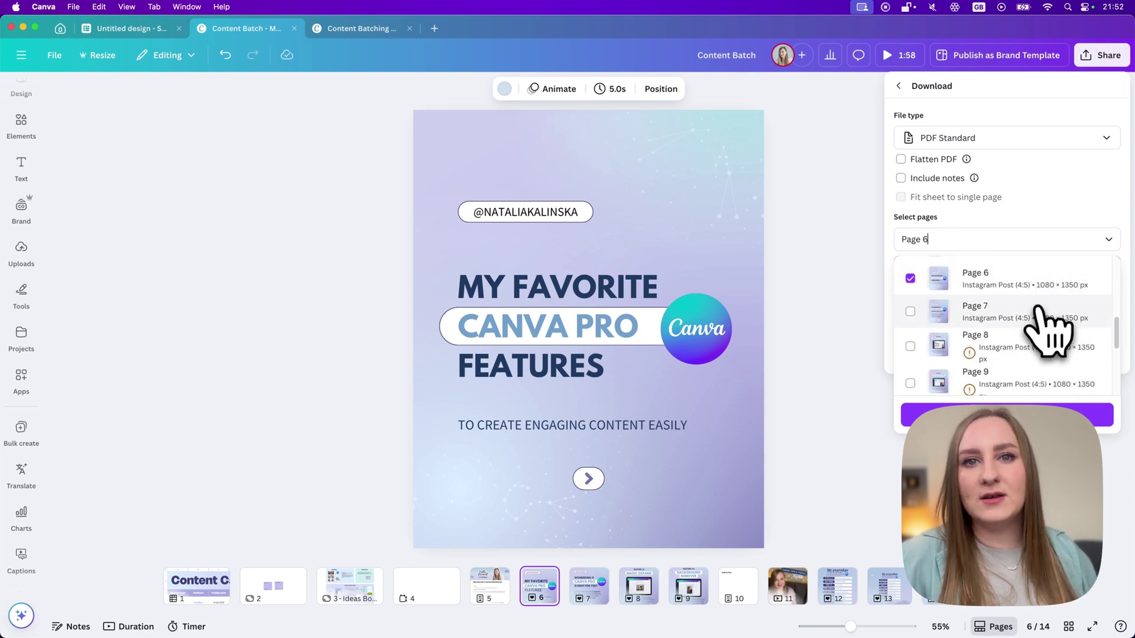
pyautogui.click(1043, 312)
pyautogui.click(1045, 347)
pyautogui.click(1046, 376)
# Step: Add pages 12, 13 and 14 to the selection and set the file type to PNG
pyautogui.scroll(-3, 1047, 354)
pyautogui.click(1044, 308)
pyautogui.click(1055, 341)
pyautogui.click(1055, 374)
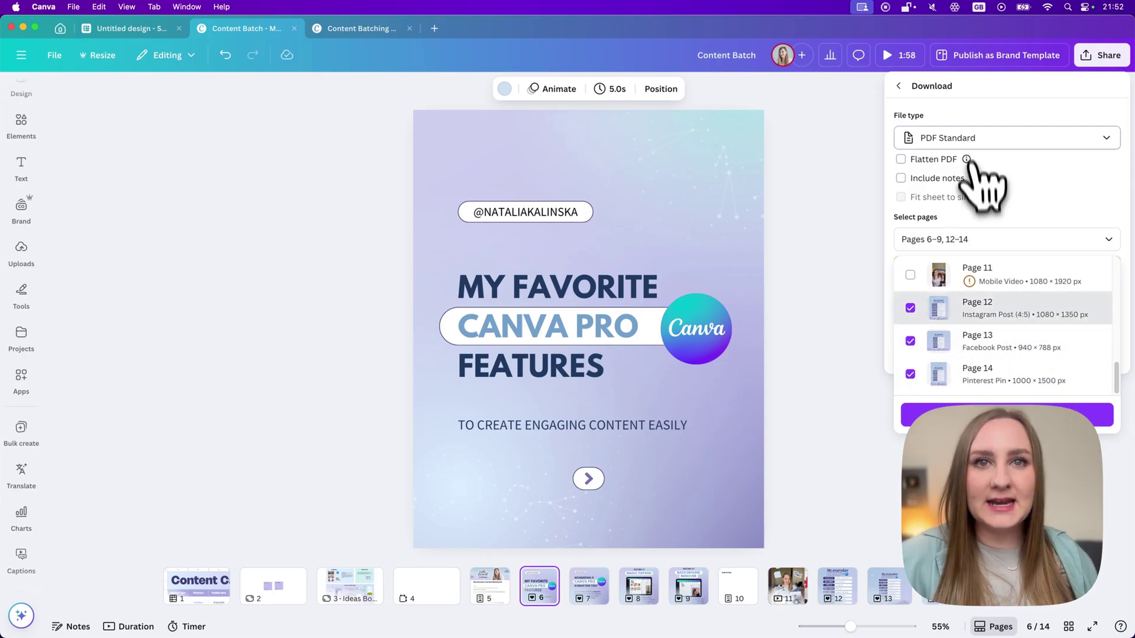
pyautogui.click(976, 141)
pyautogui.click(972, 204)
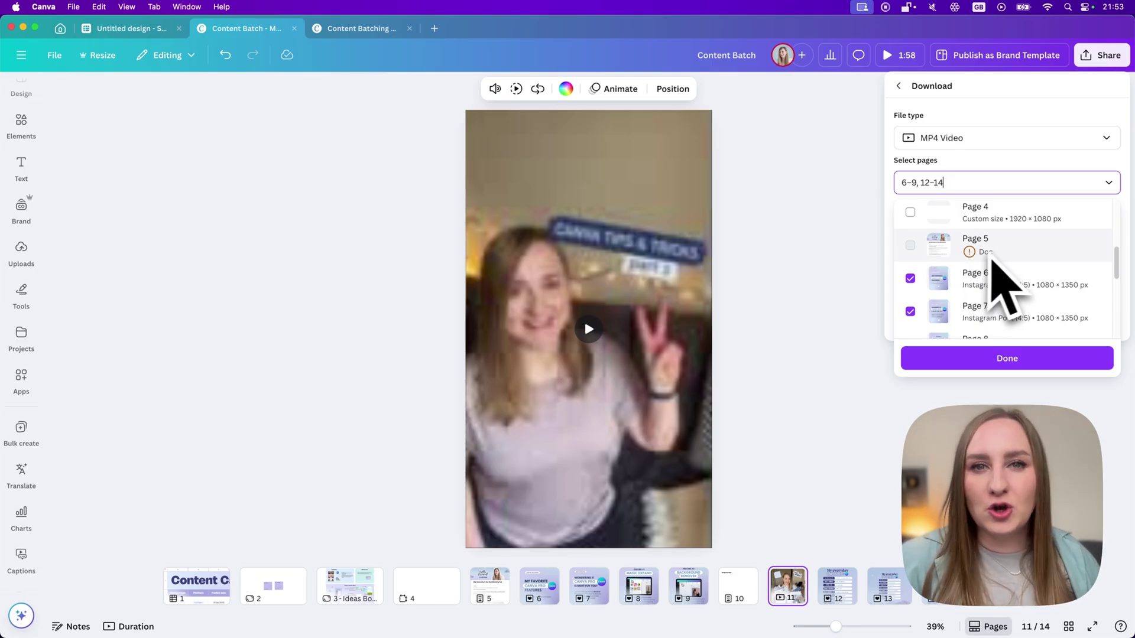
# Step: For the MP4 video download, clear the selected pages and choose only page 11
pyautogui.scroll(1, 975, 236)
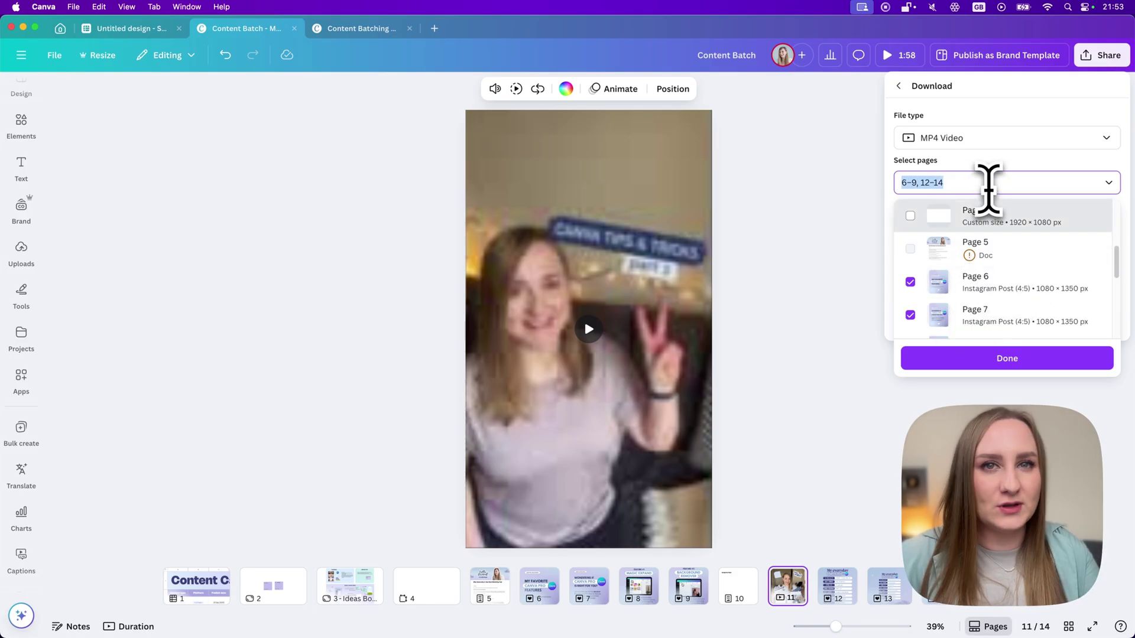
pyautogui.click(1016, 253)
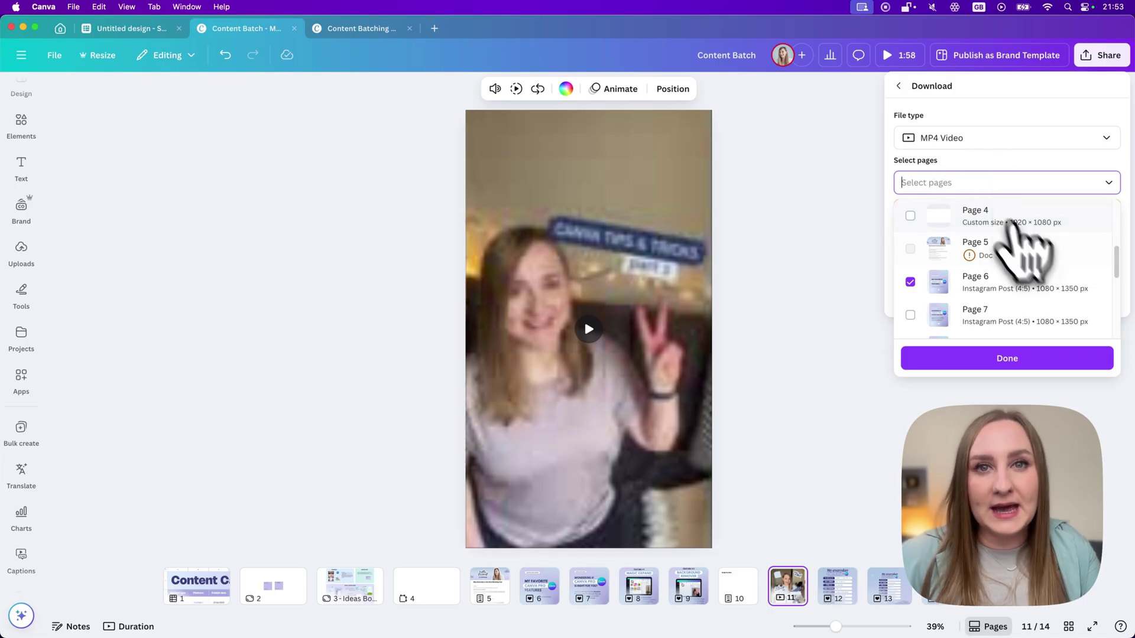
pyautogui.scroll(-3, 1066, 301)
pyautogui.scroll(-5, 1052, 266)
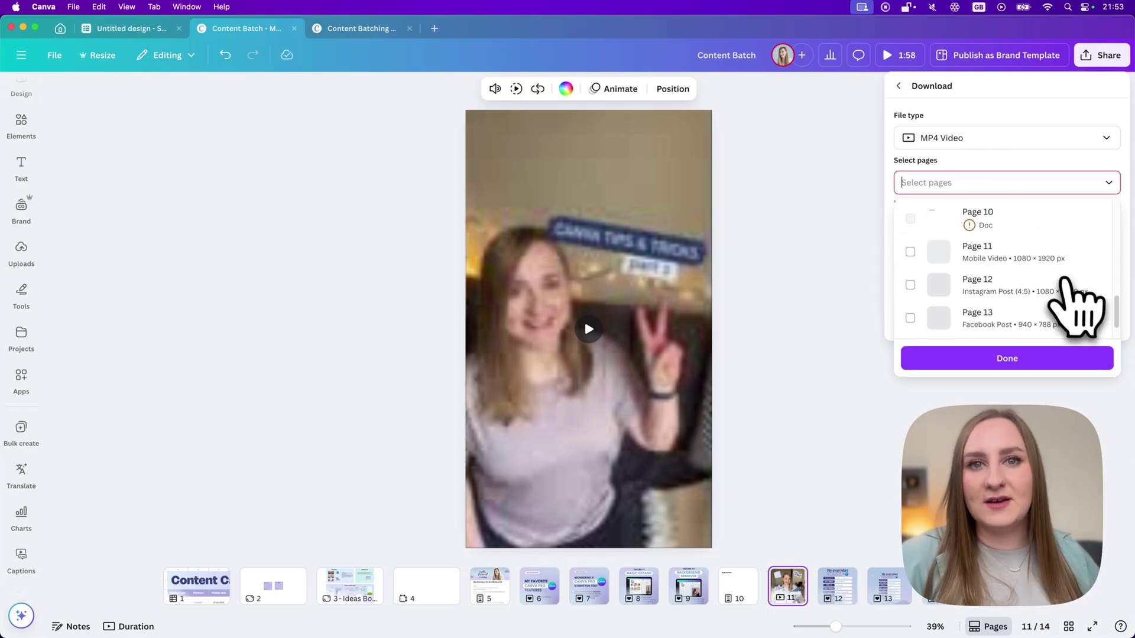
pyautogui.click(1031, 236)
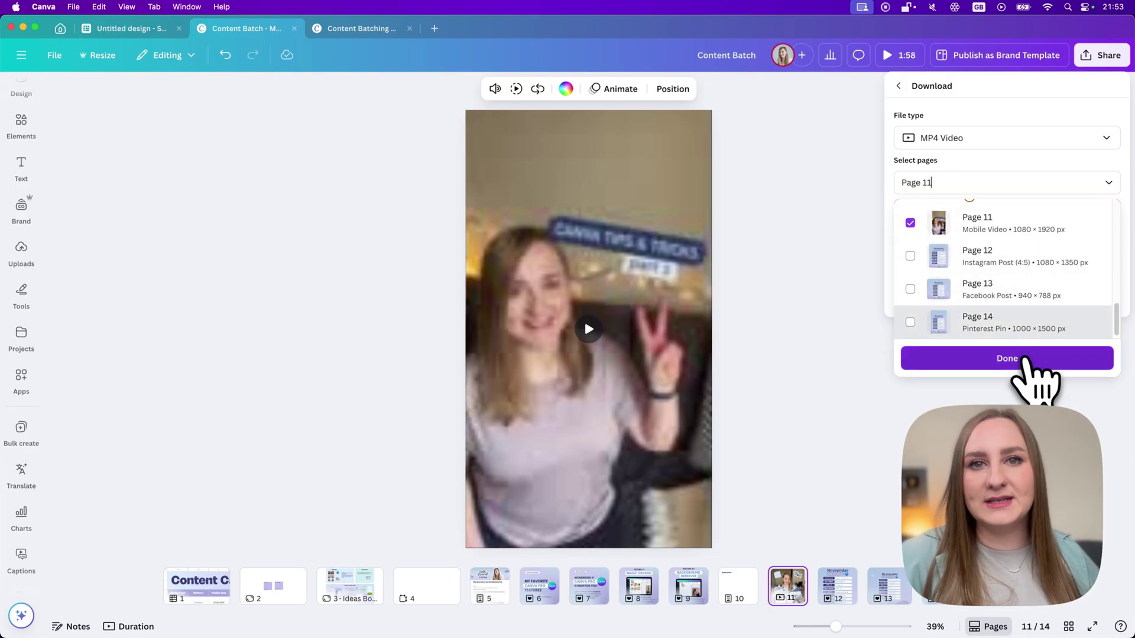
pyautogui.click(1033, 359)
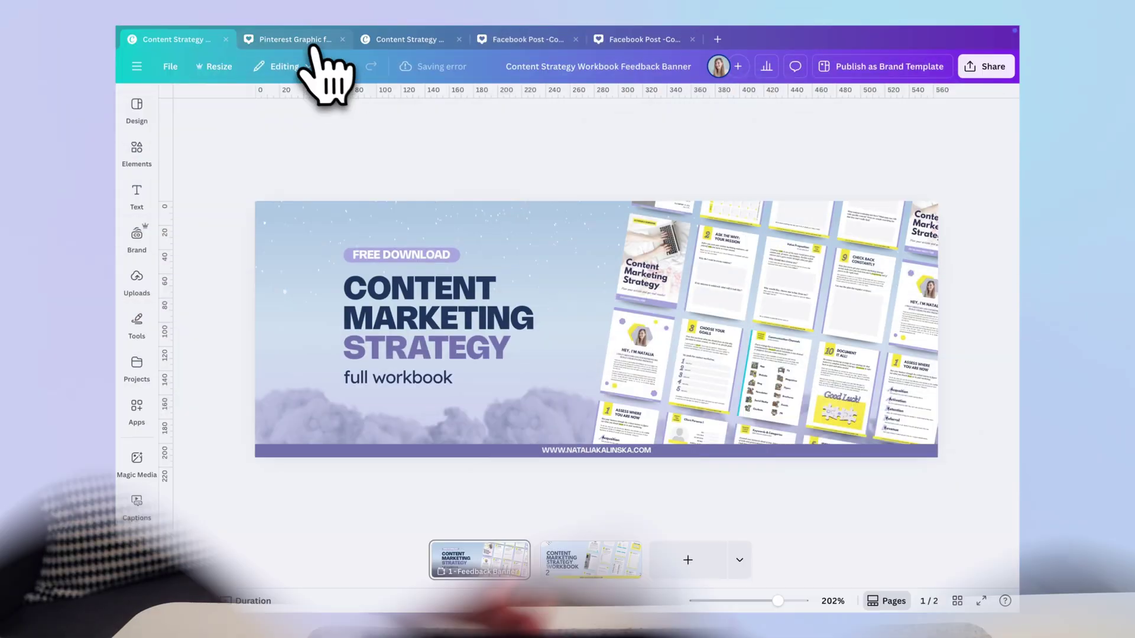
# Step: Look through the Pinterest Graphic, Content Strategy and two Facebook Post tabs, ending on Content Strategy
pyautogui.click(325, 41)
pyautogui.click(406, 40)
pyautogui.click(513, 46)
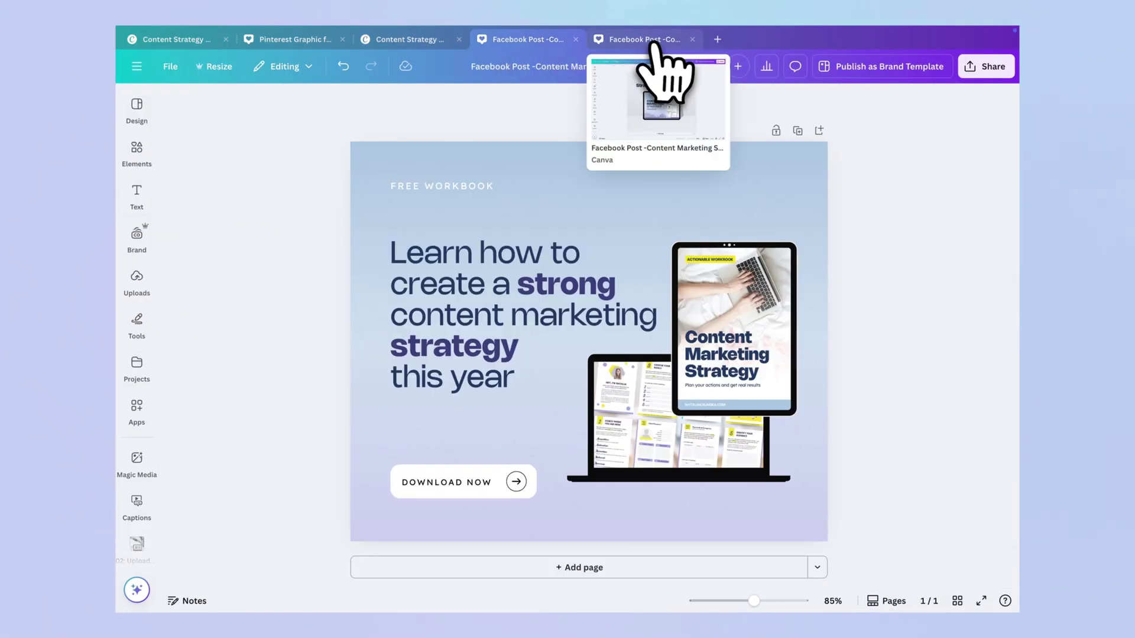
pyautogui.click(650, 43)
pyautogui.click(408, 39)
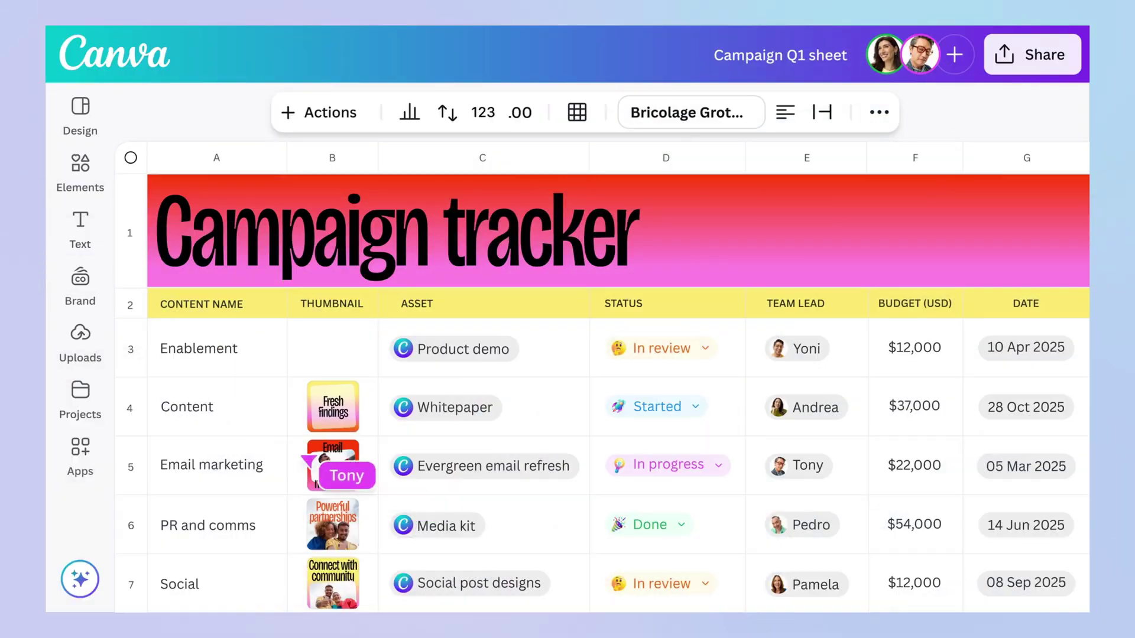
# Step: Drag the Demo magic brand graphic into the Enablement row's thumbnail cell B3
pyautogui.click(81, 280)
pyautogui.moveTo(169, 354); pyautogui.dragTo(718, 354)
pyautogui.click(706, 349)
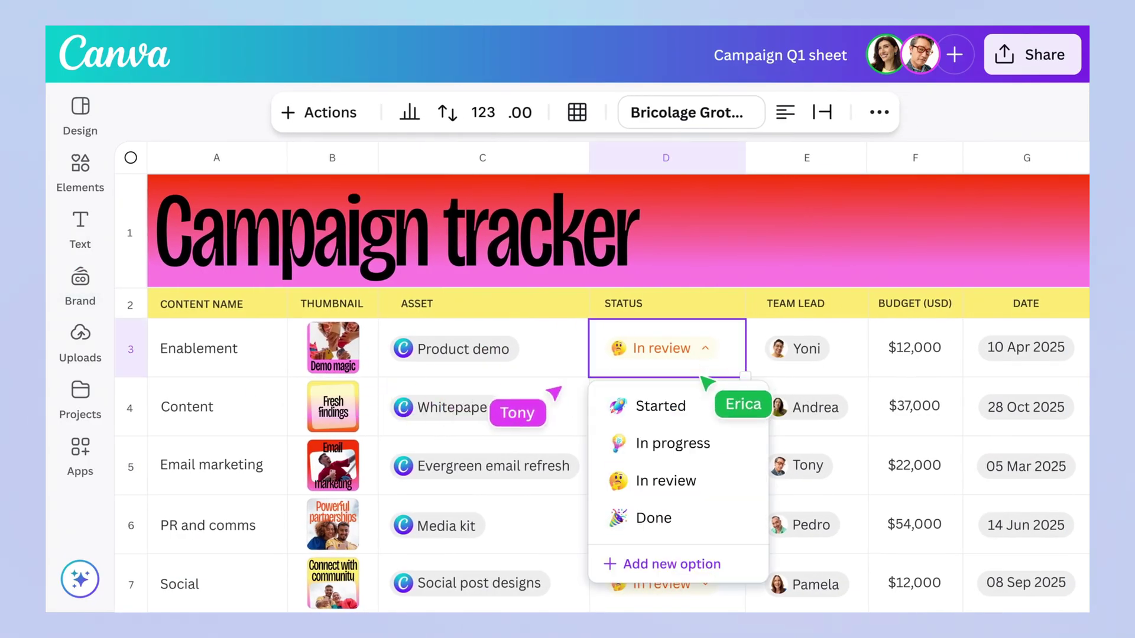